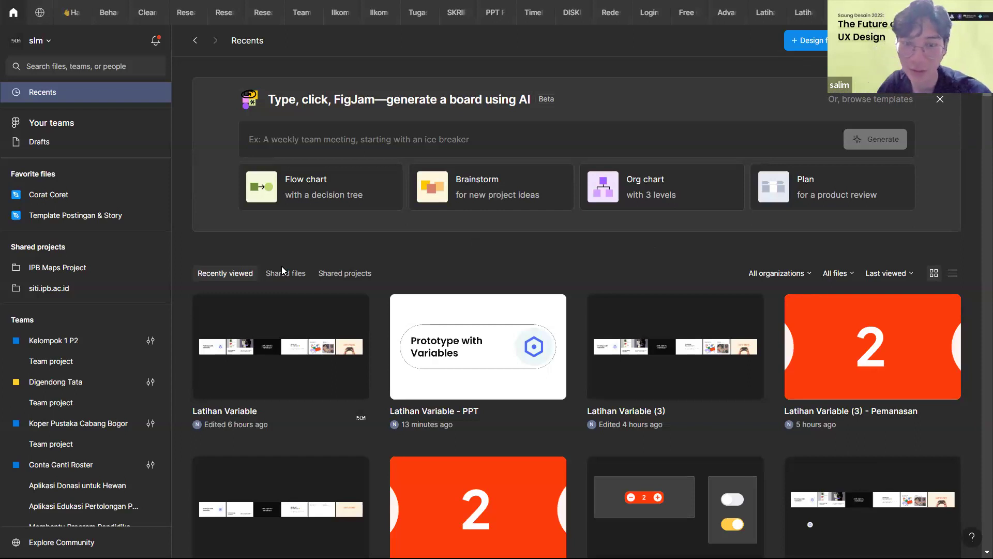
- Open the Latihan Variable project from the personal team's project overview
scroll(62, 275, "down", 10)
scroll(62, 297, "down", 10)
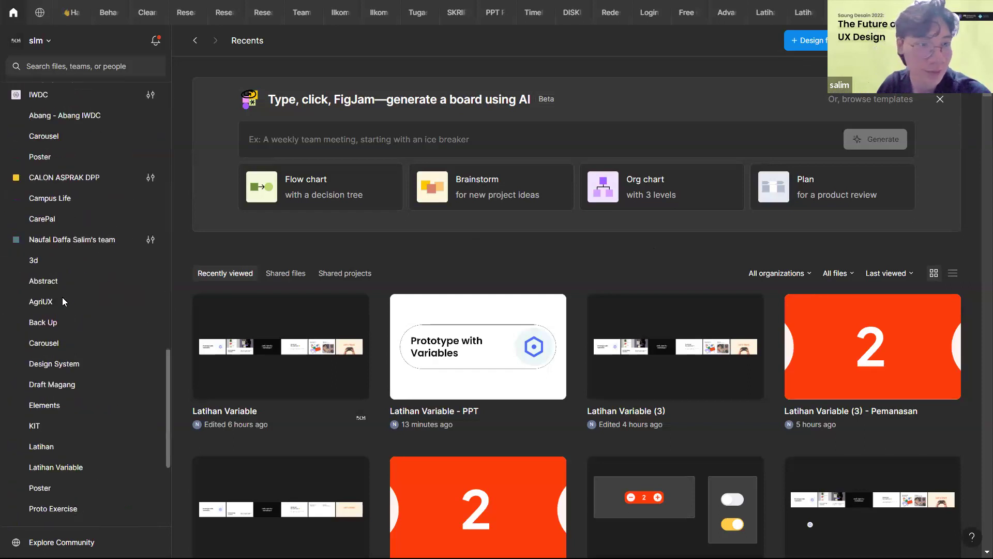
scroll(56, 323, "up", 4)
left_click(50, 226)
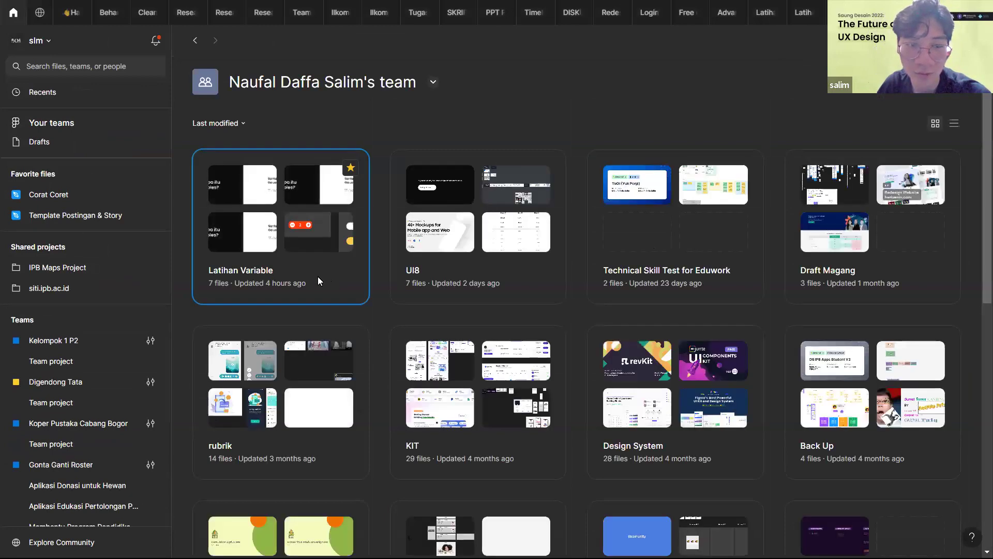
left_click(318, 278)
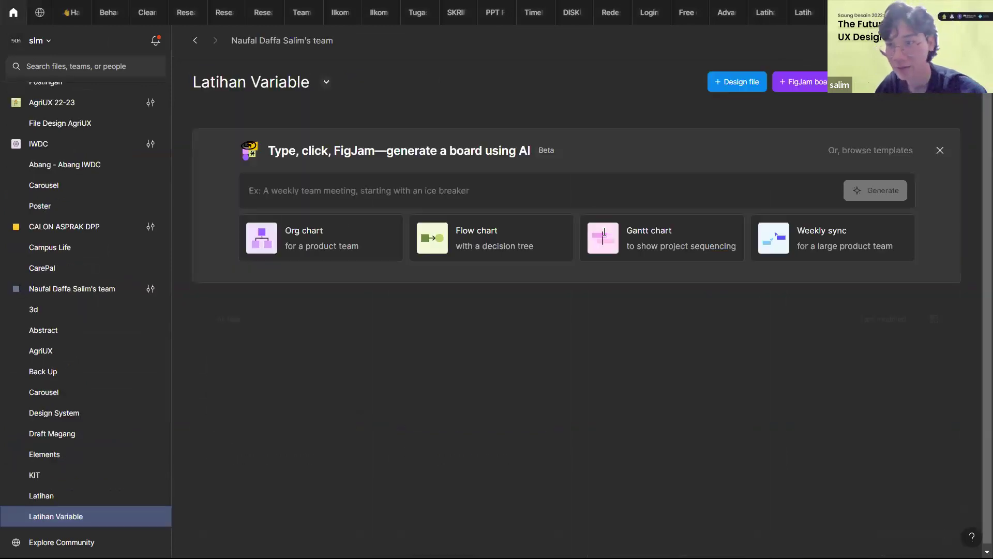
- Import the Latihan Variable (4) file from the computer's Downloads folder into the project
scroll(431, 248, "down", 5)
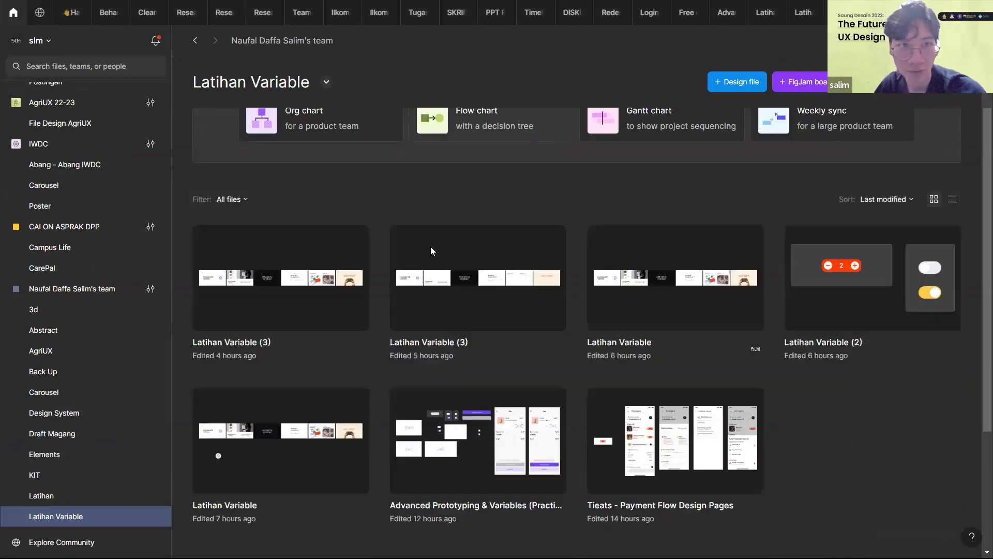
scroll(417, 248, "up", 5)
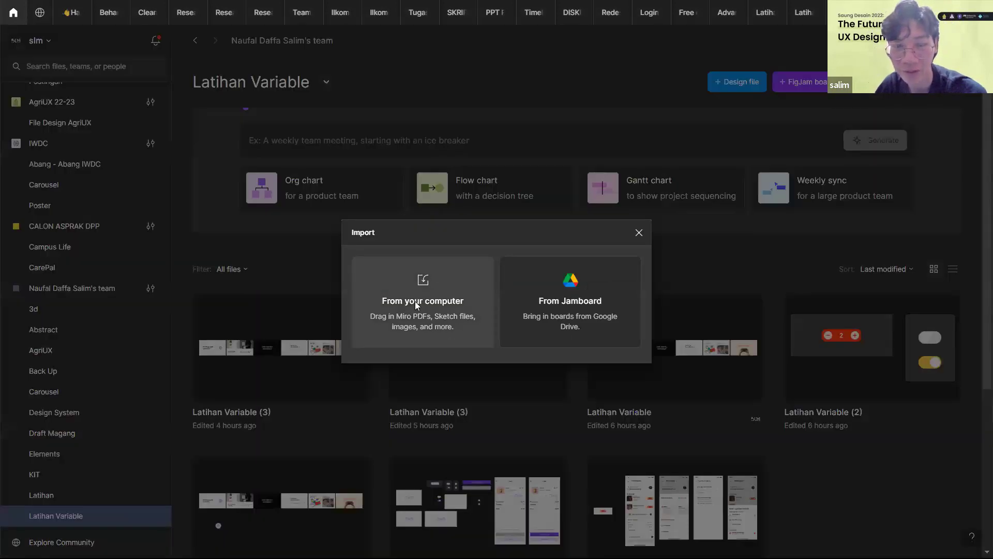
left_click(407, 296)
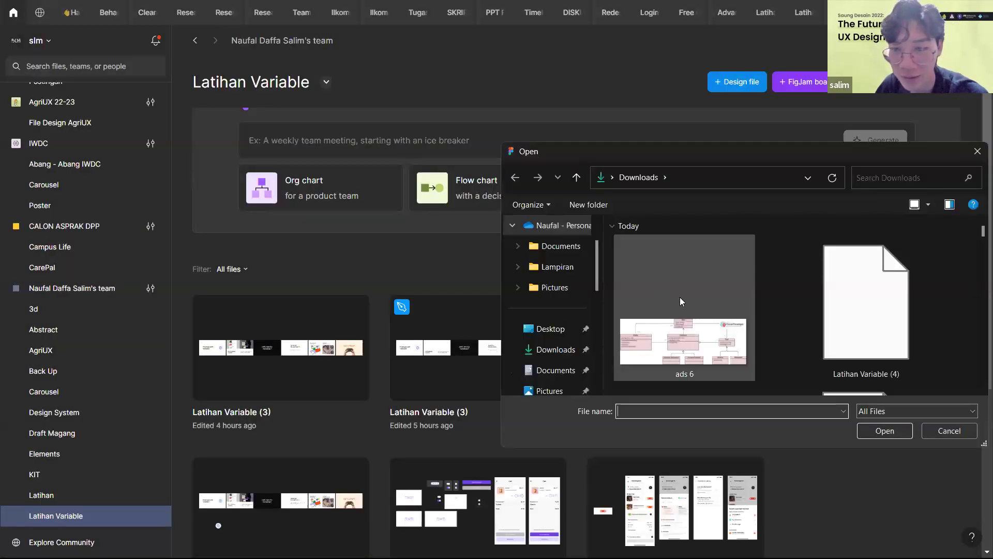
left_click(844, 359)
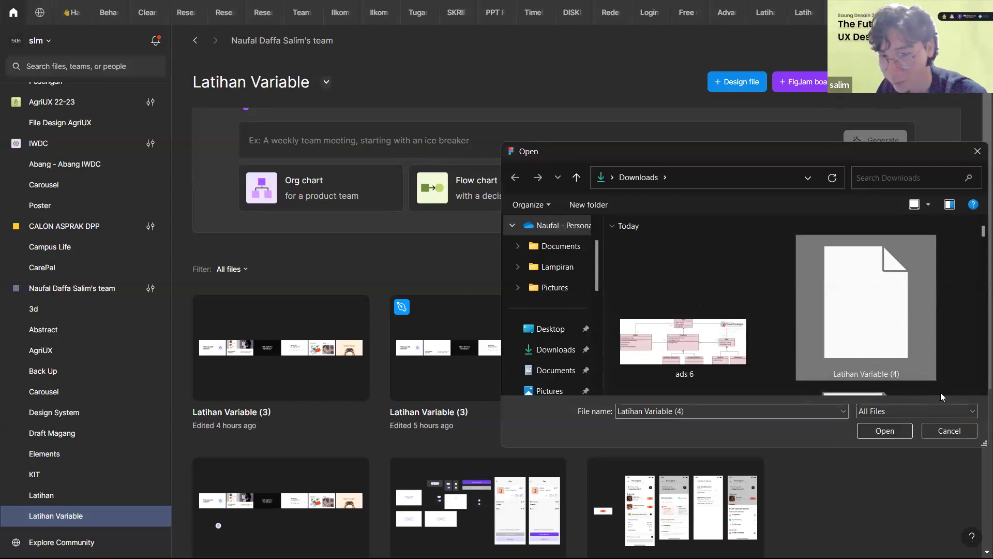
left_click(900, 429)
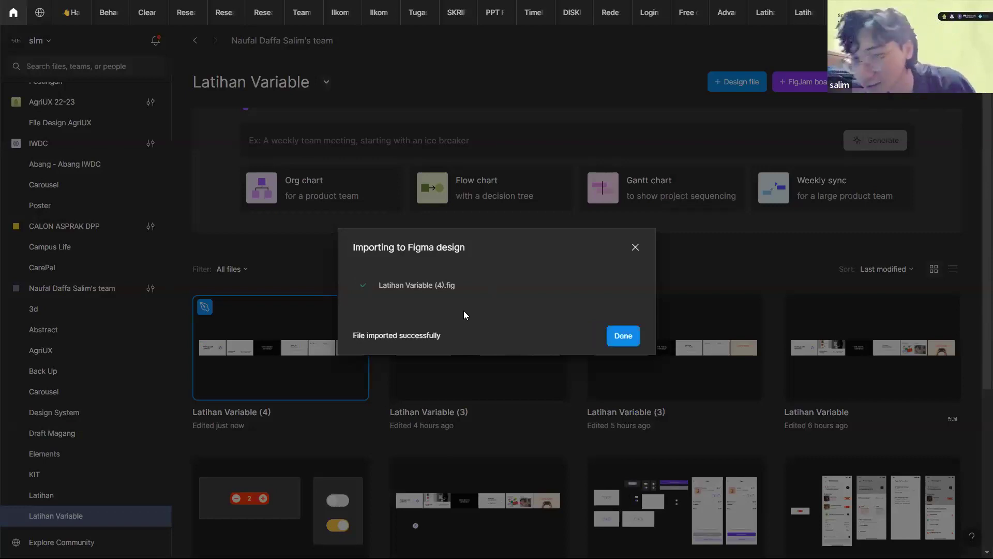
left_click(623, 337)
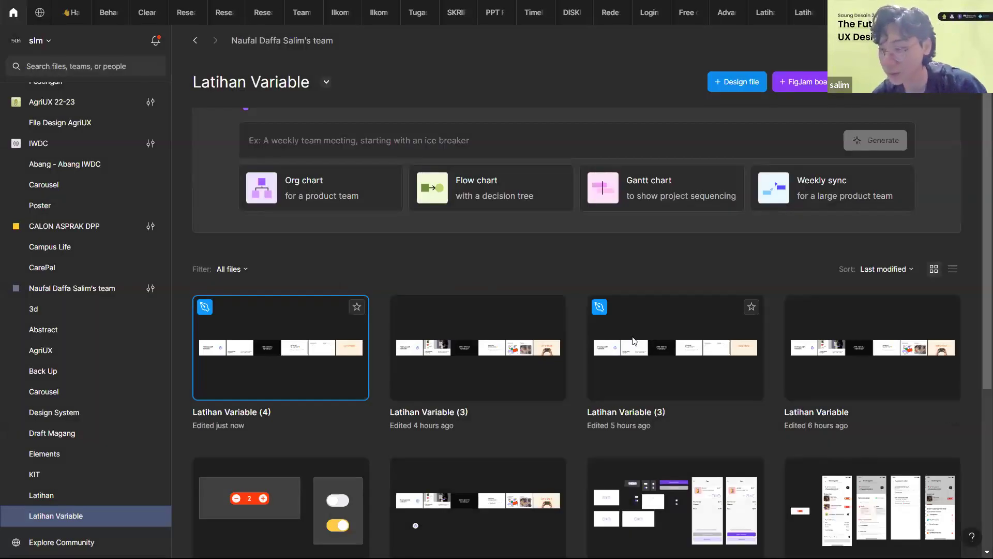
- Open the imported Latihan Variable (4) file and switch to its Pemanasan page
double_click(282, 366)
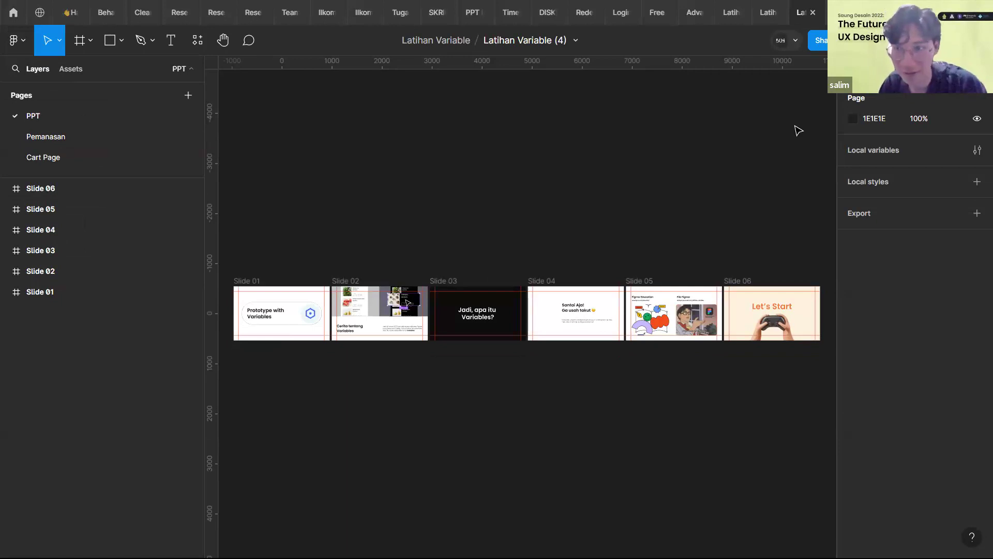
left_click(48, 136)
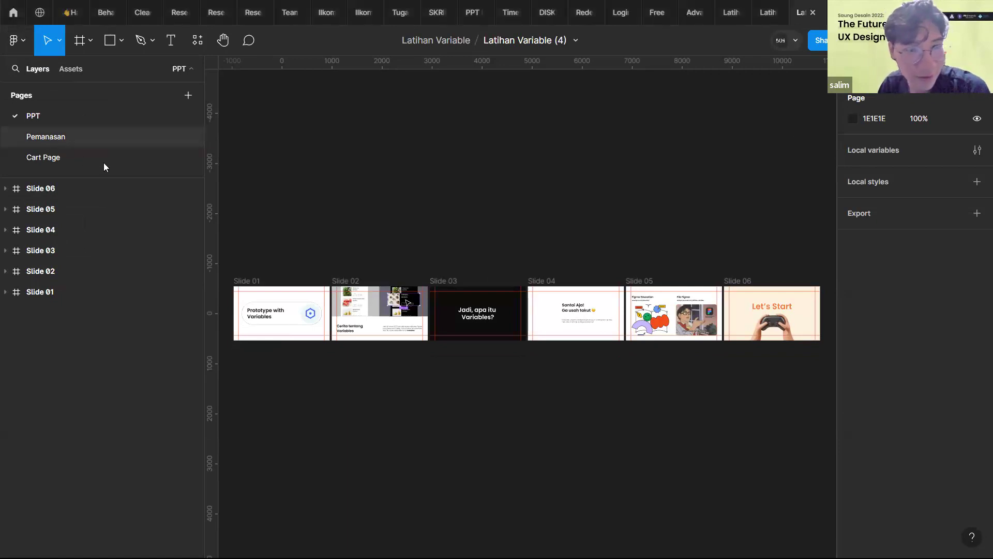
left_click(81, 114)
left_click(77, 137)
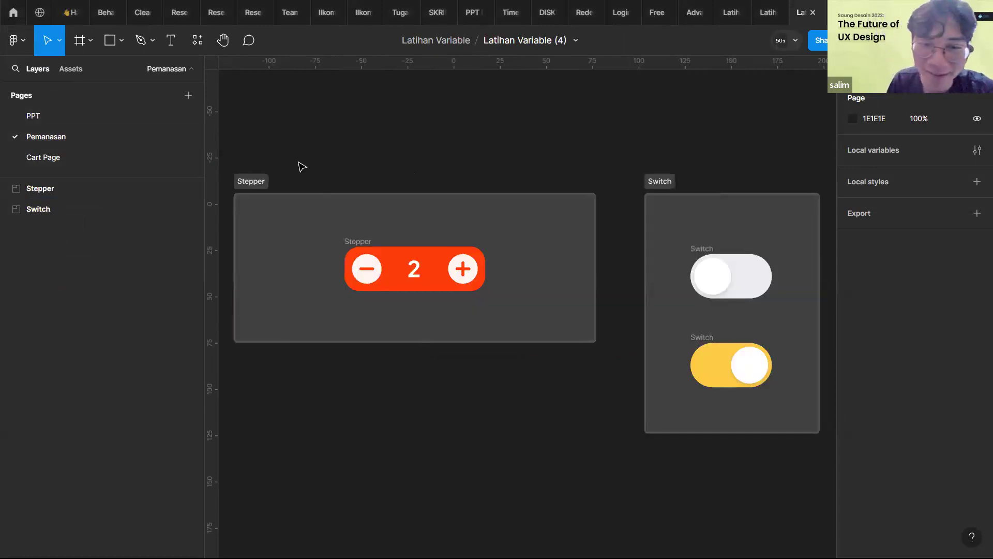
- Examine the Stepper and Switch sections, including the stepper's plus and minus buttons
left_click(265, 182)
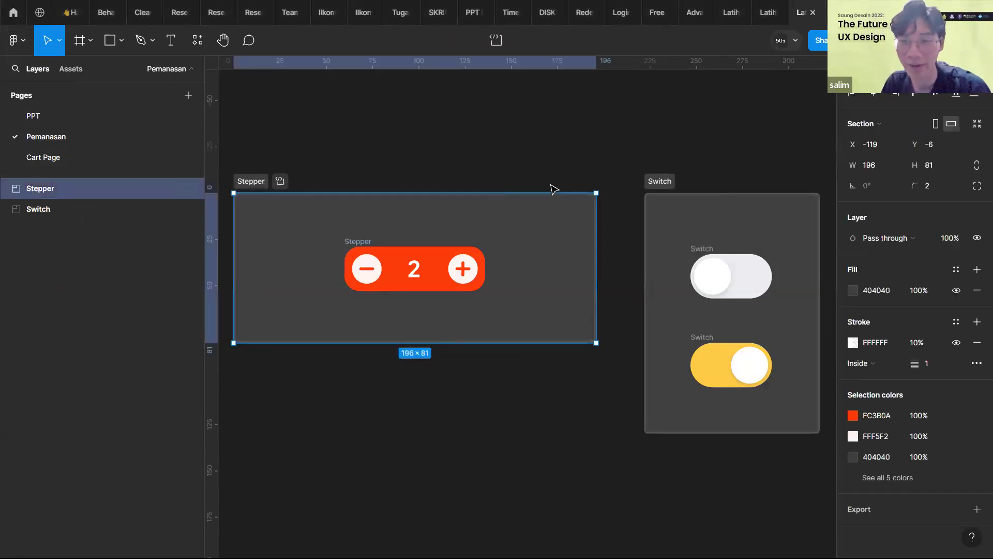
left_click(649, 180)
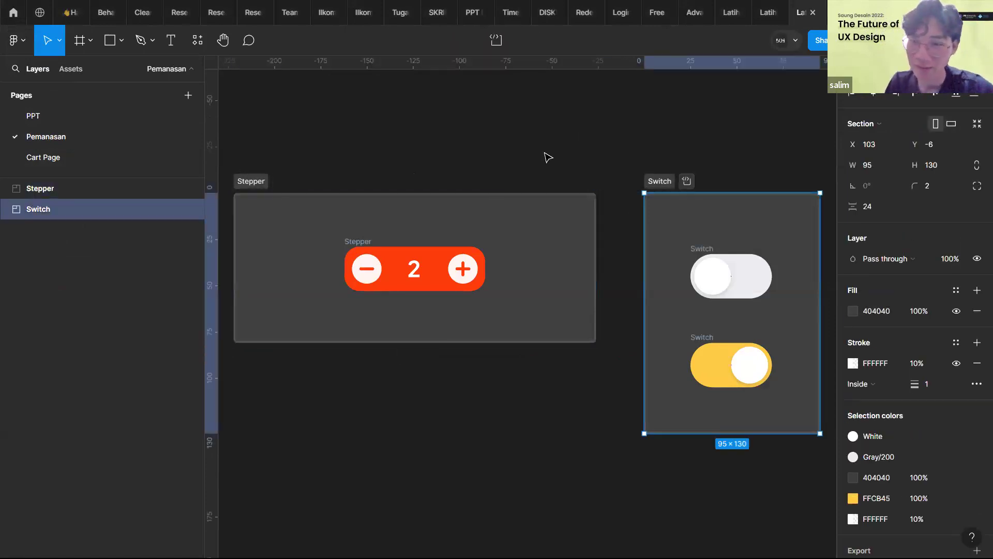
left_click(548, 176)
scroll(517, 218, "down", 1)
scroll(500, 229, "down", 1)
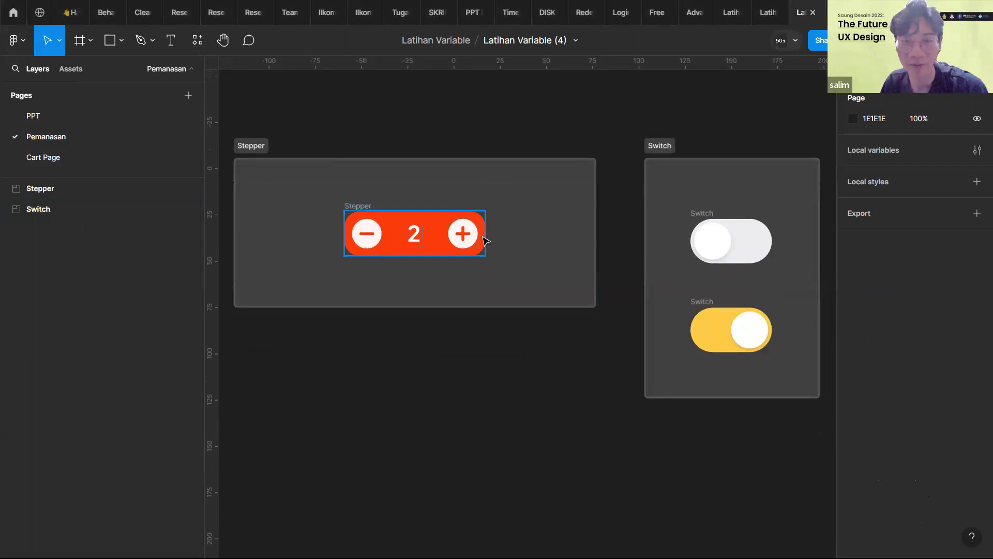
left_click(353, 208)
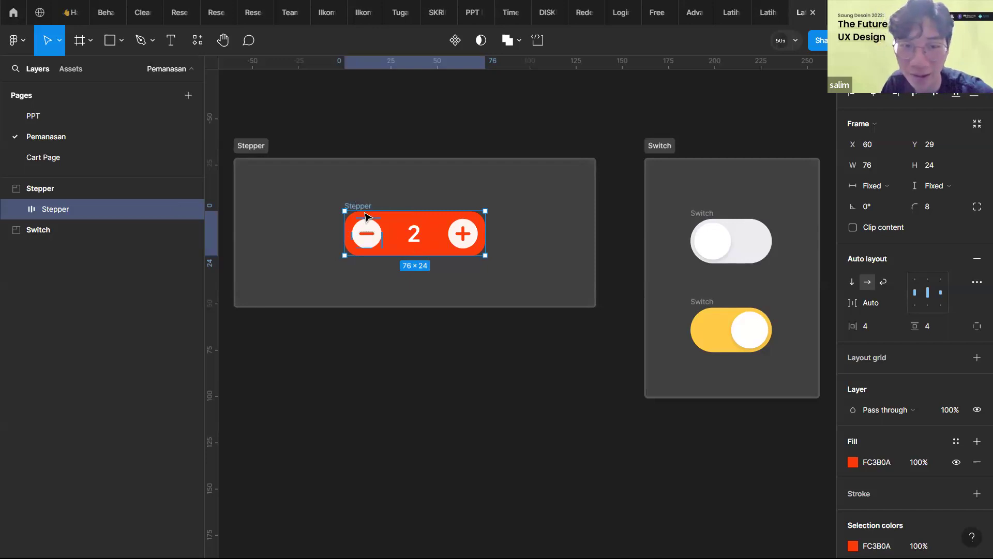
left_click(463, 236)
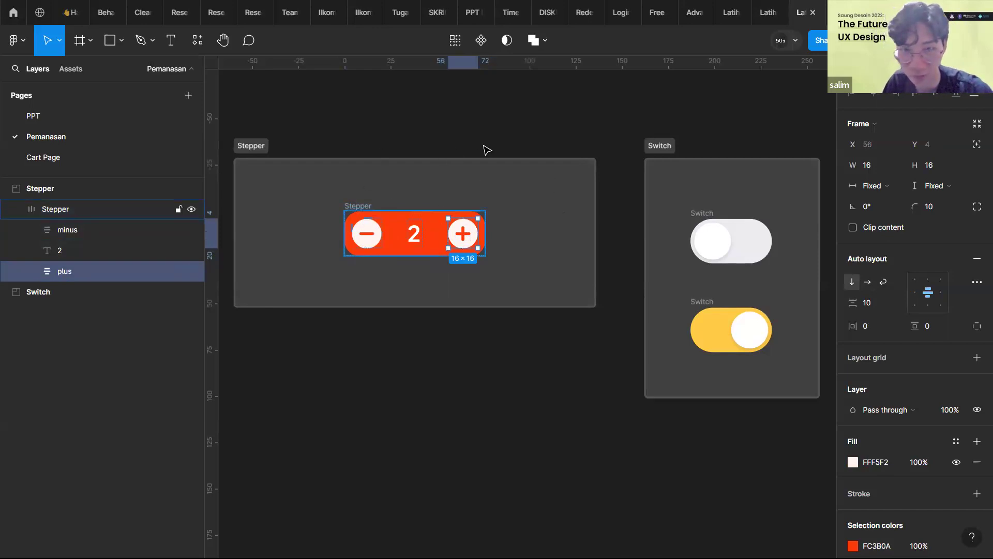
left_click(368, 235)
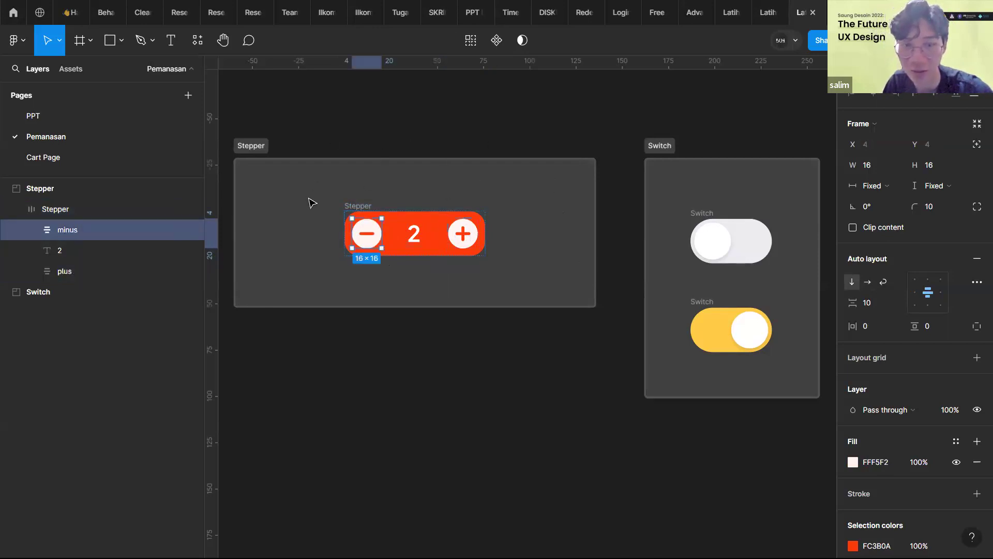
left_click(450, 359)
scroll(406, 313, "down", 1)
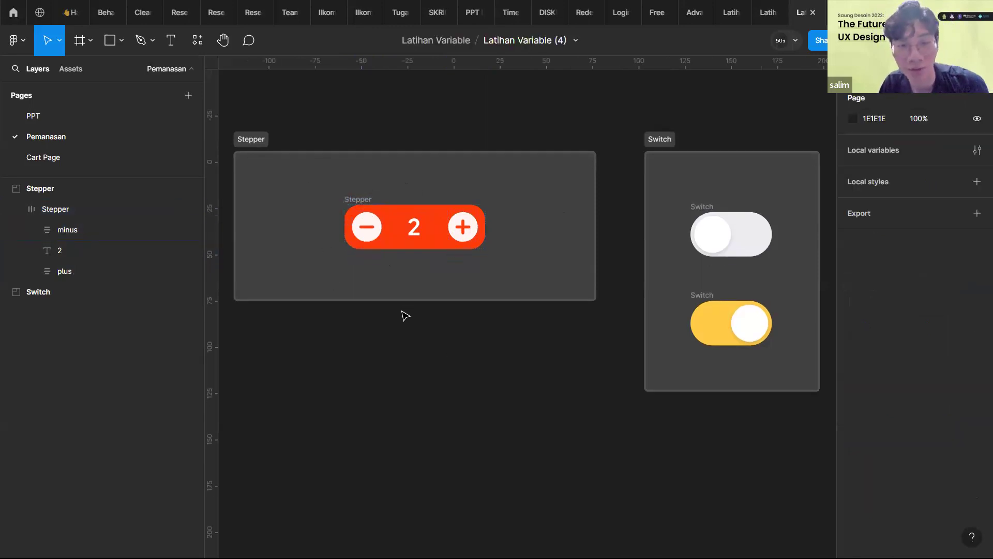
scroll(401, 318, "down", 2)
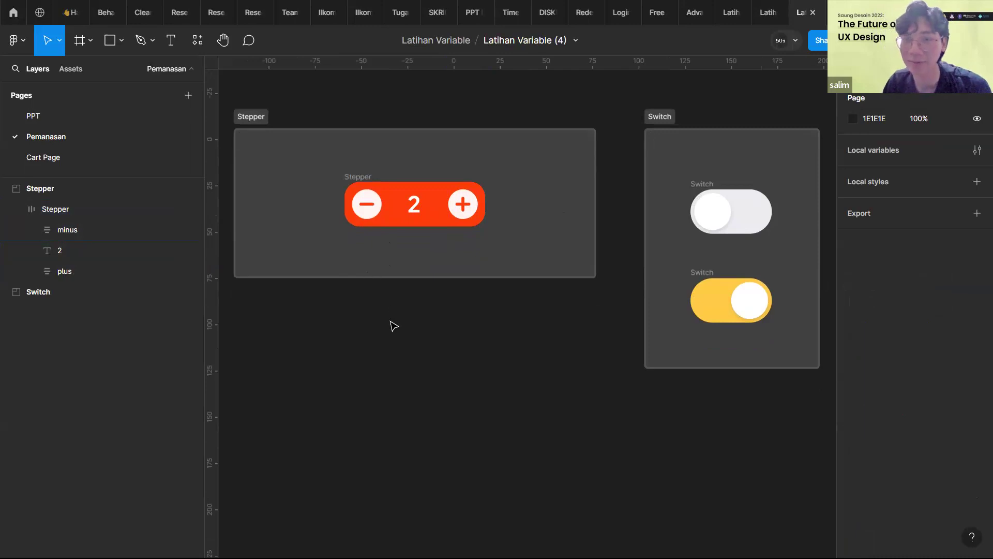
scroll(388, 345, "right", 1)
scroll(387, 345, "down", 3, "ctrl")
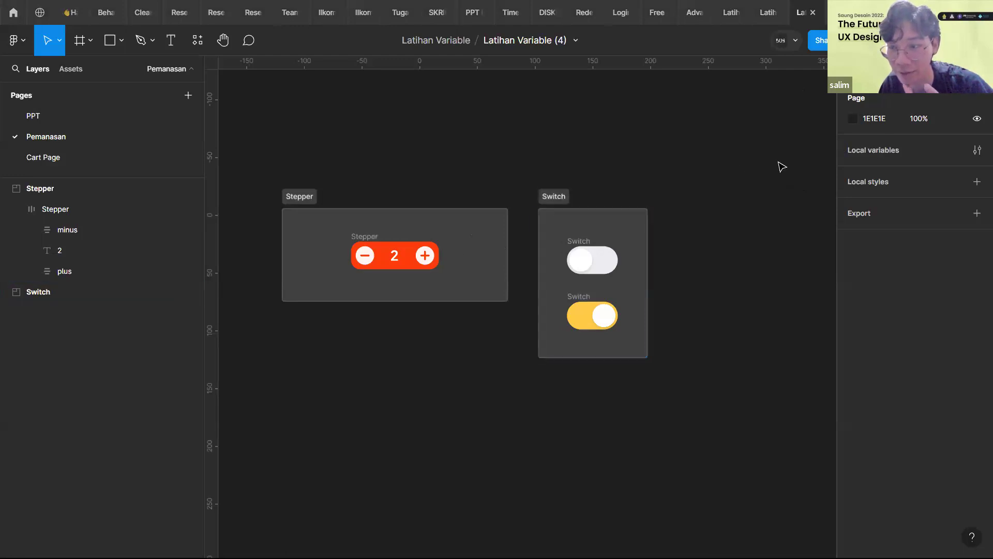
- Open the local variables and rename the variable collection as Test
left_click(977, 150)
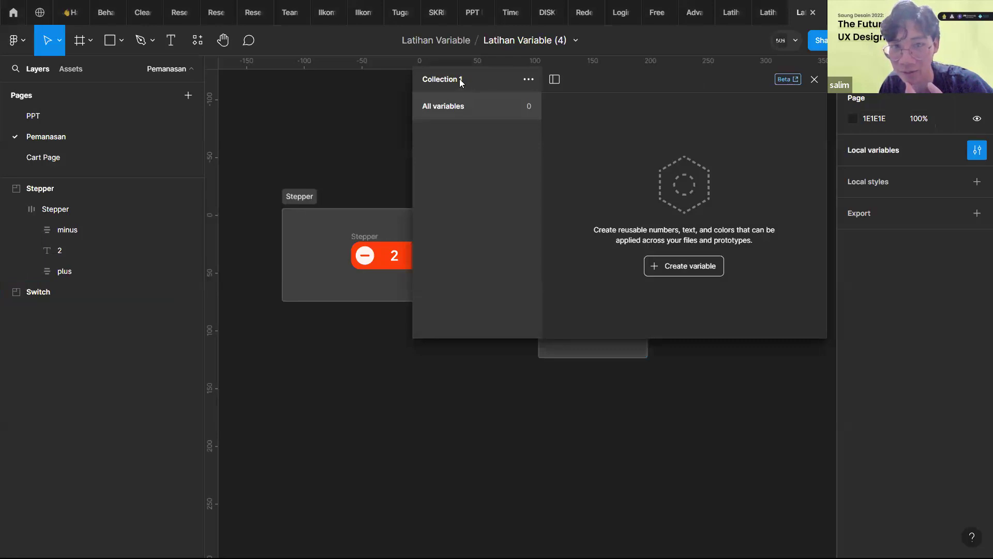
left_click(527, 80)
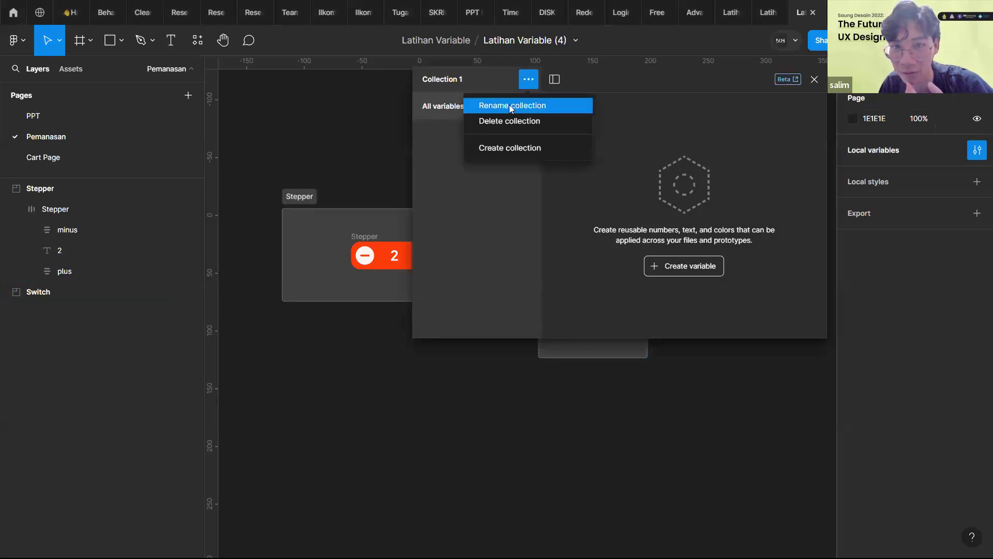
left_click(510, 106)
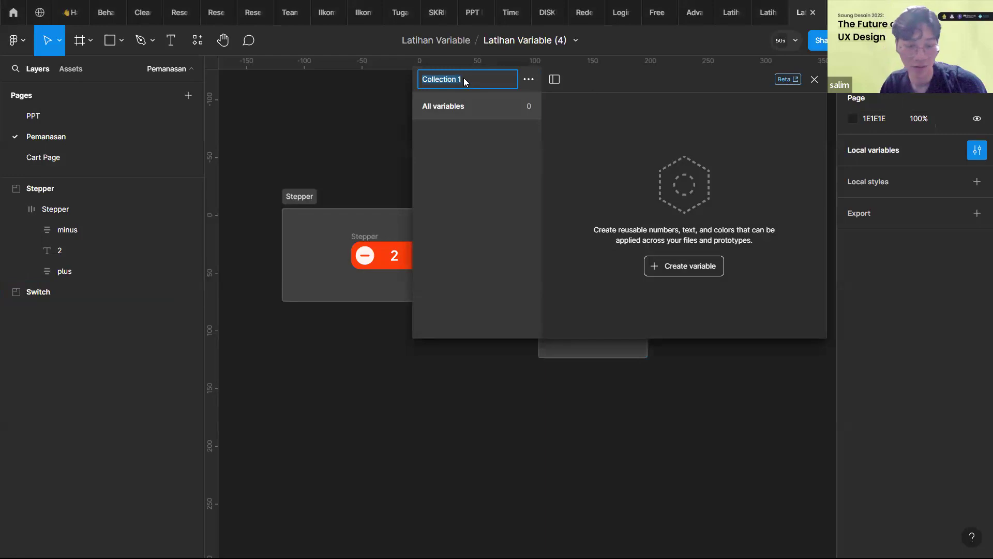
type("Test")
key("Return")
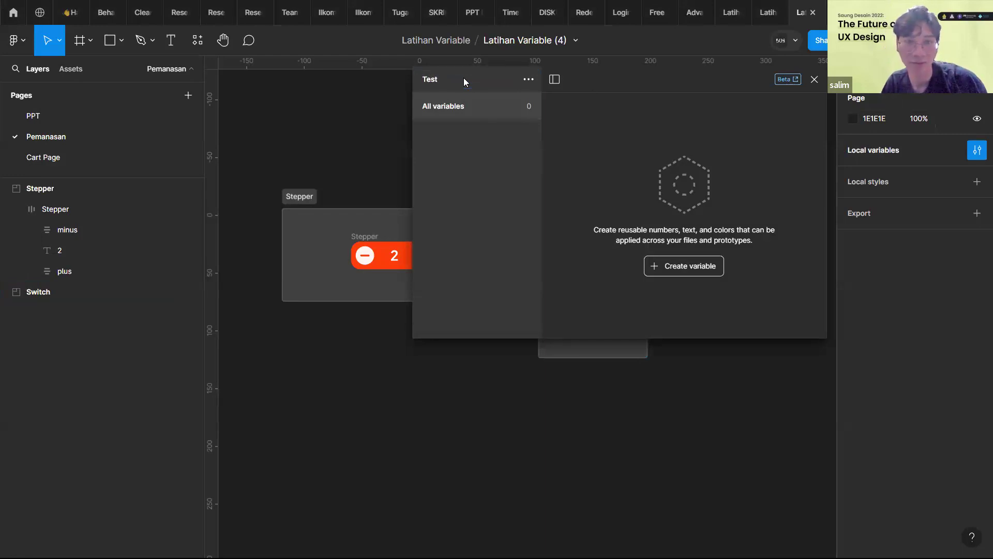
- Create a number variable named stepperValue in the Test collection, and close the variables window
left_click(681, 267)
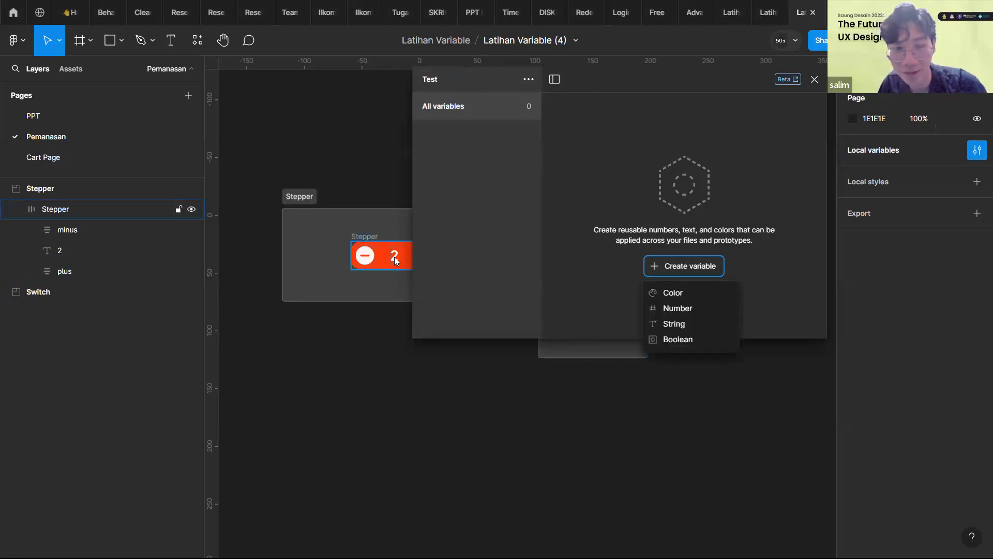
scroll(394, 257, "up", 5)
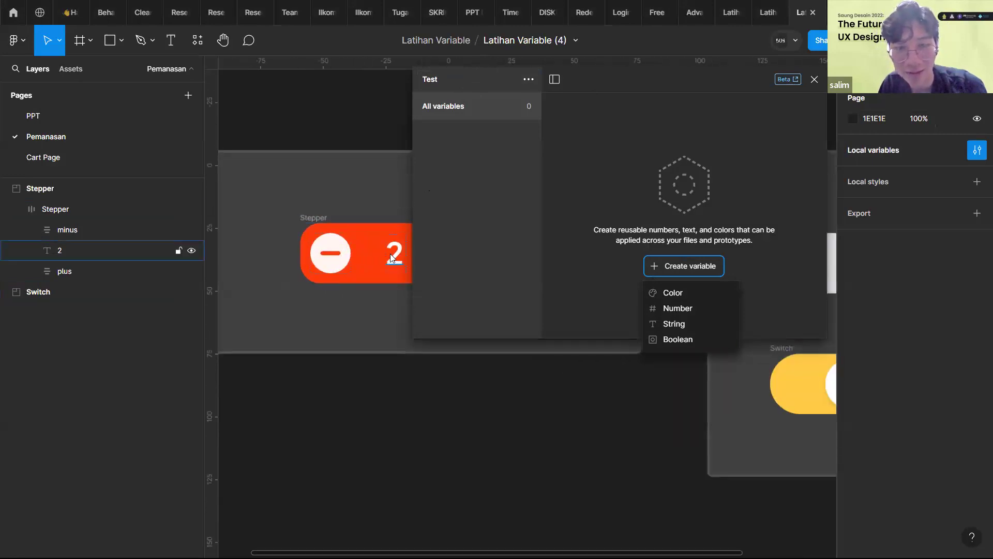
scroll(390, 254, "right", 1)
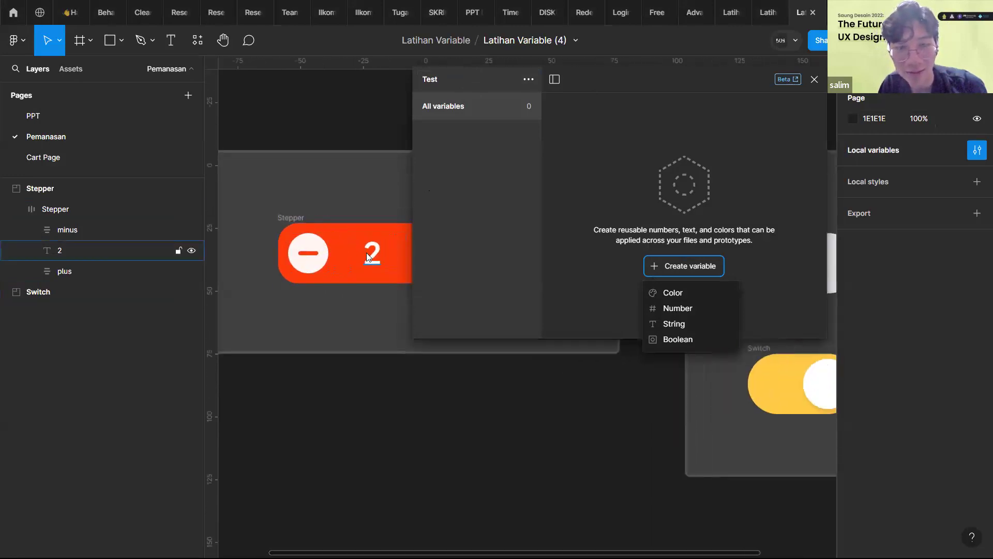
left_click(678, 309)
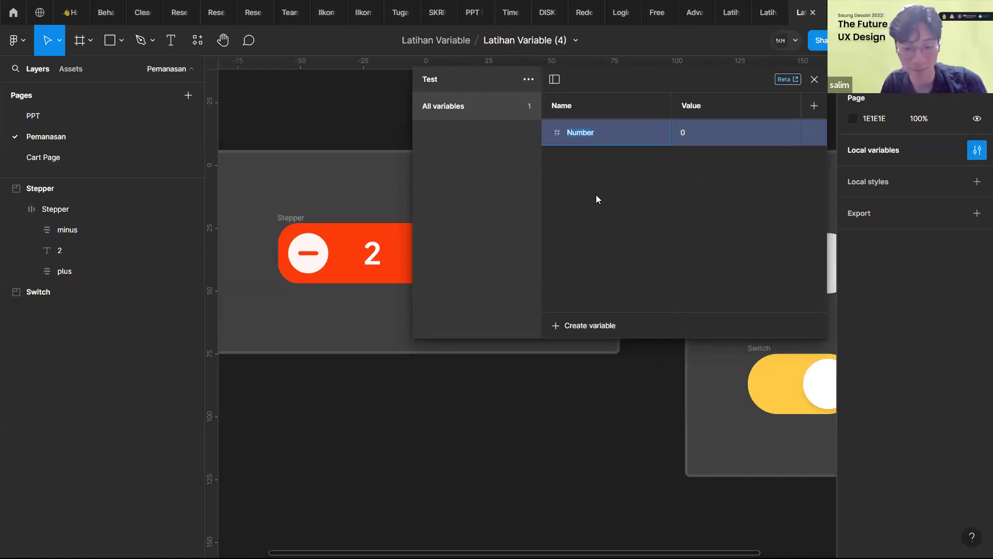
type("St")
key("BackSpace")
key("BackSpace")
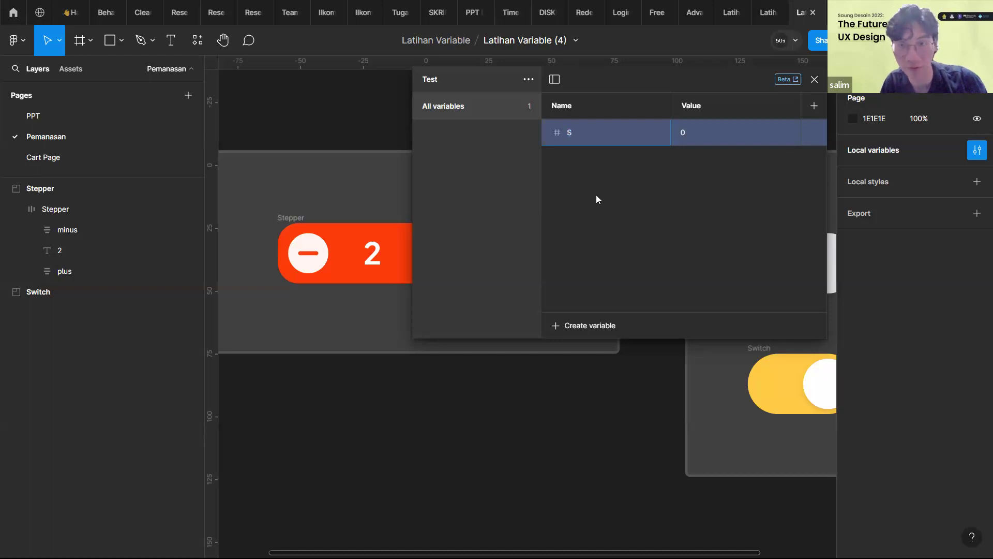
type("stepper")
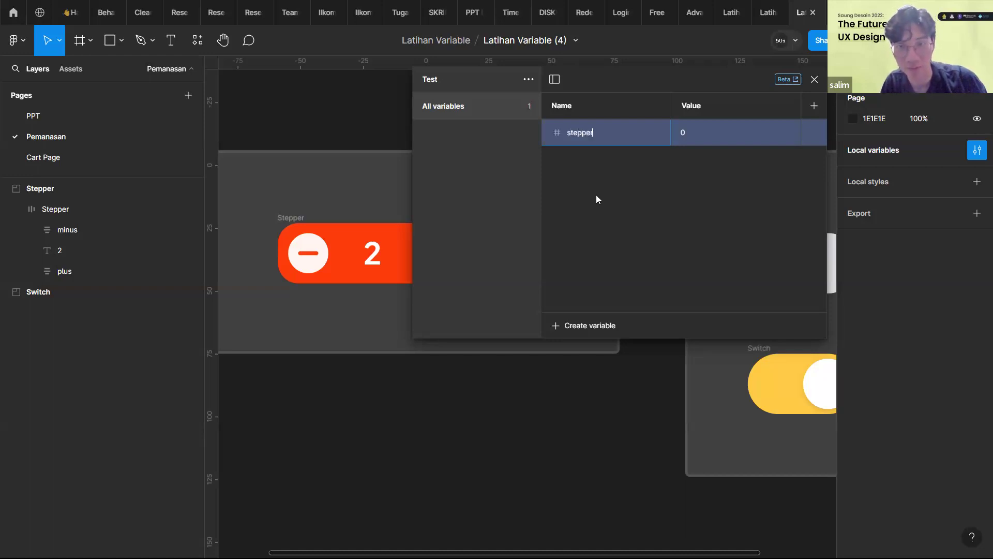
type("Value")
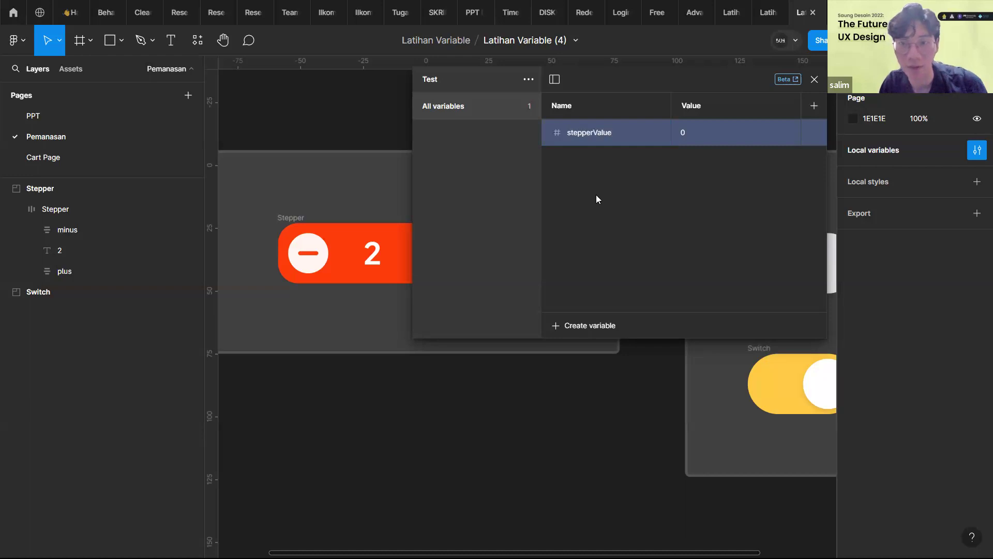
scroll(312, 146, "down", 3)
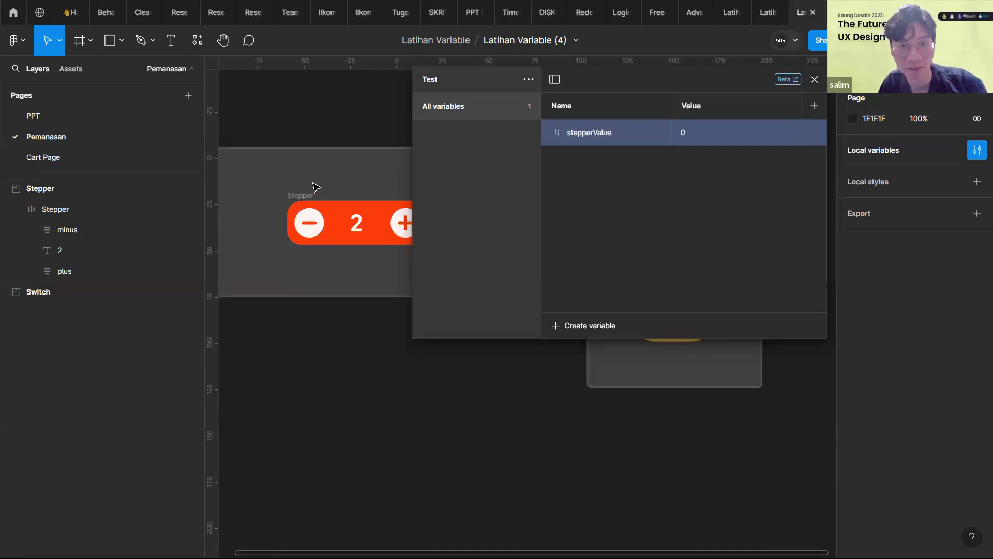
left_click(409, 241)
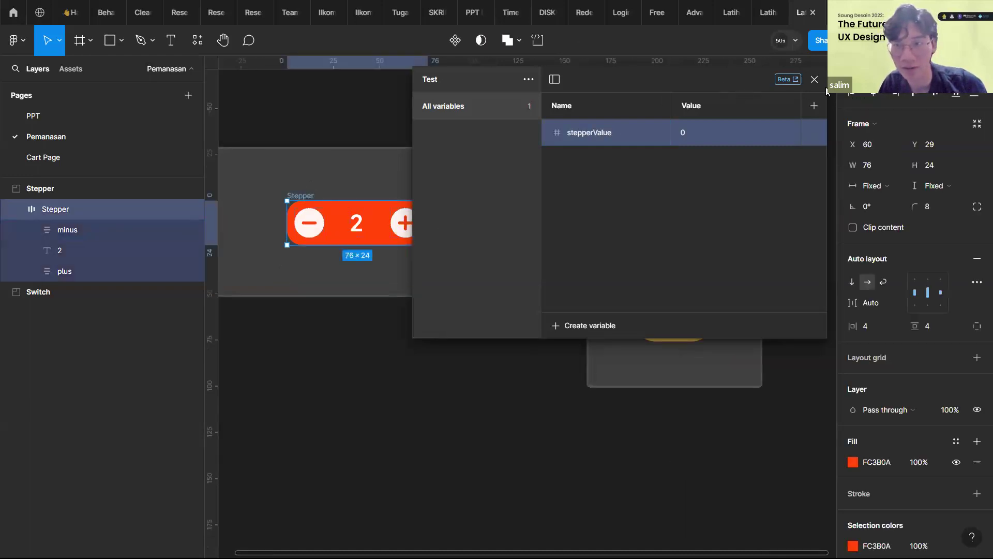
key("Escape")
left_click(555, 305)
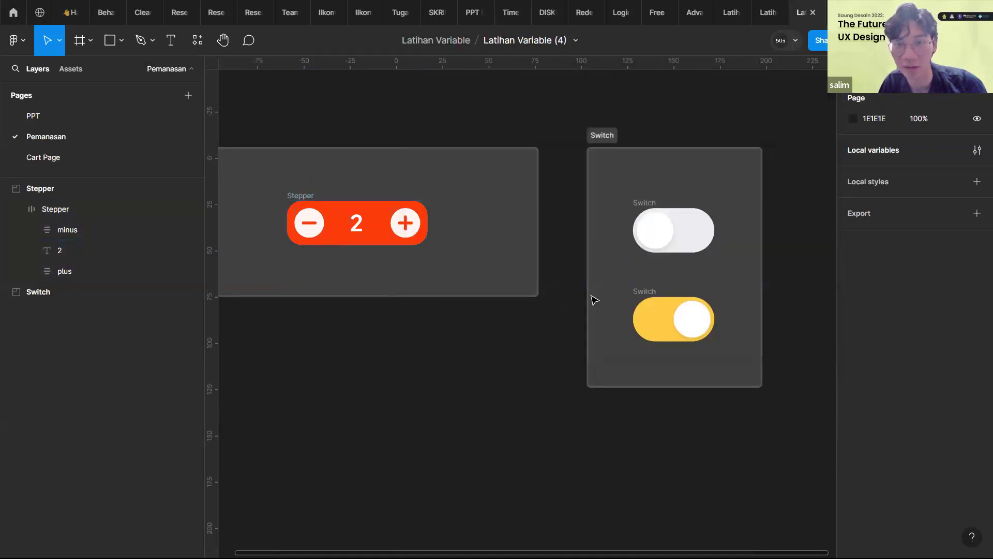
- Draw a frame in the empty canvas below the Stepper section and widen it to about 325 × 173
scroll(590, 294, "down", 3)
scroll(590, 294, "left", 5)
scroll(602, 293, "down", 2)
scroll(599, 288, "right", 4)
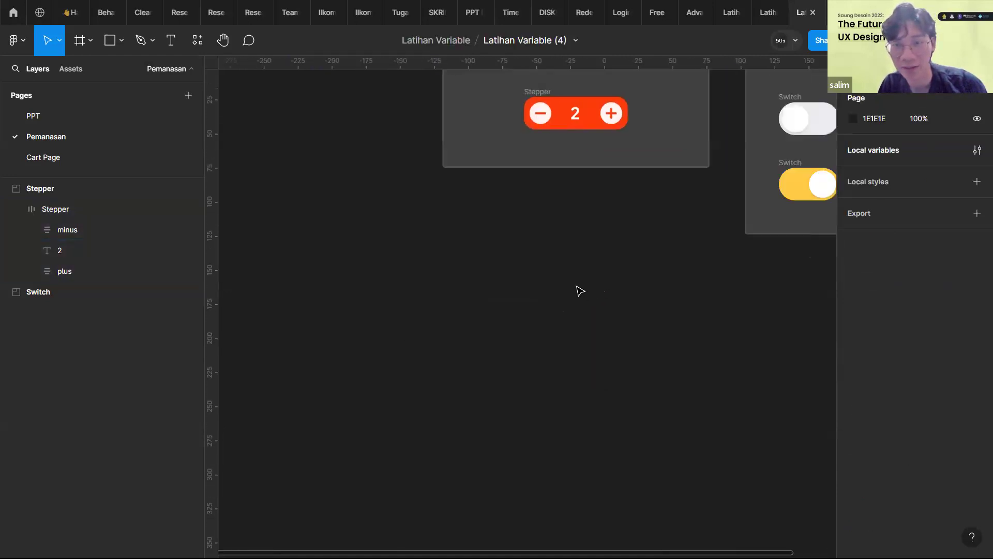
scroll(576, 288, "up", 1)
key("f")
left_click_drag(405, 231, 727, 467)
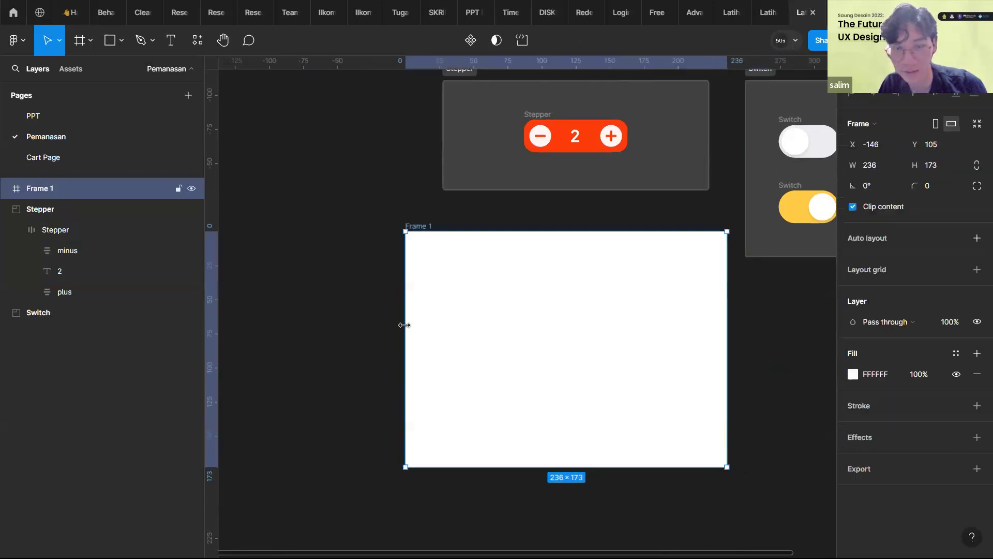
left_click_drag(285, 312, 284, 311)
left_click(348, 188)
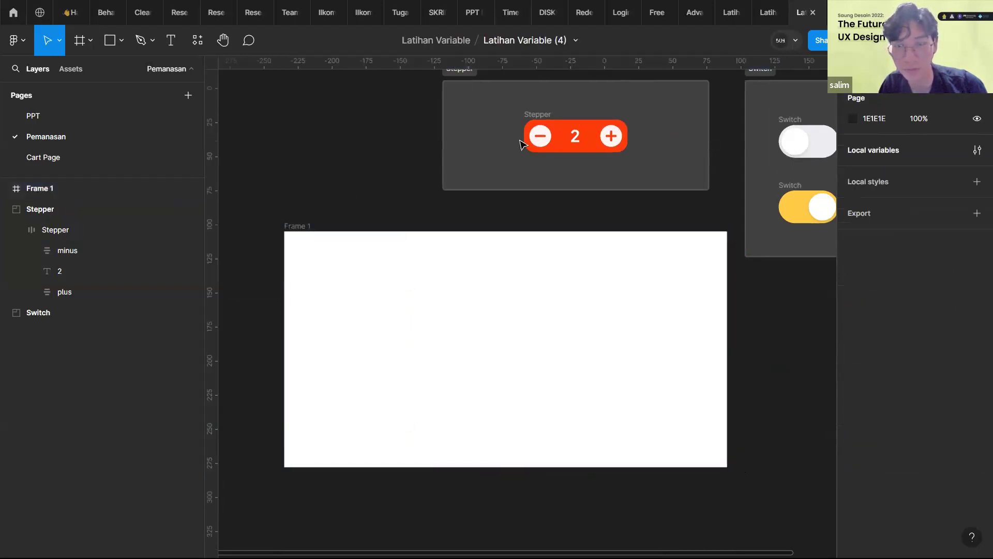
- Copy the Stepper component frame into Frame 1 and centre it horizontally and vertically
left_click(538, 112)
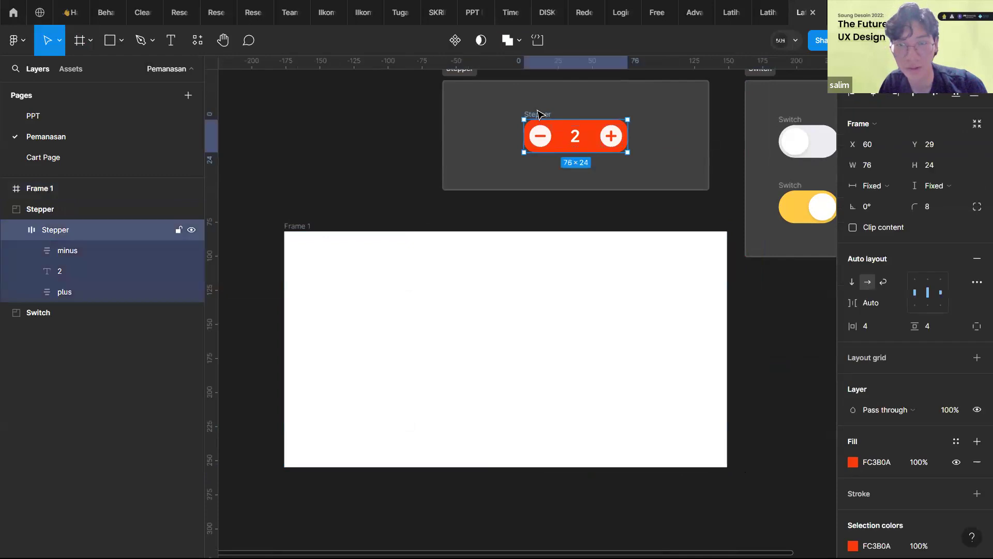
key("ctrl+c")
left_click(306, 228)
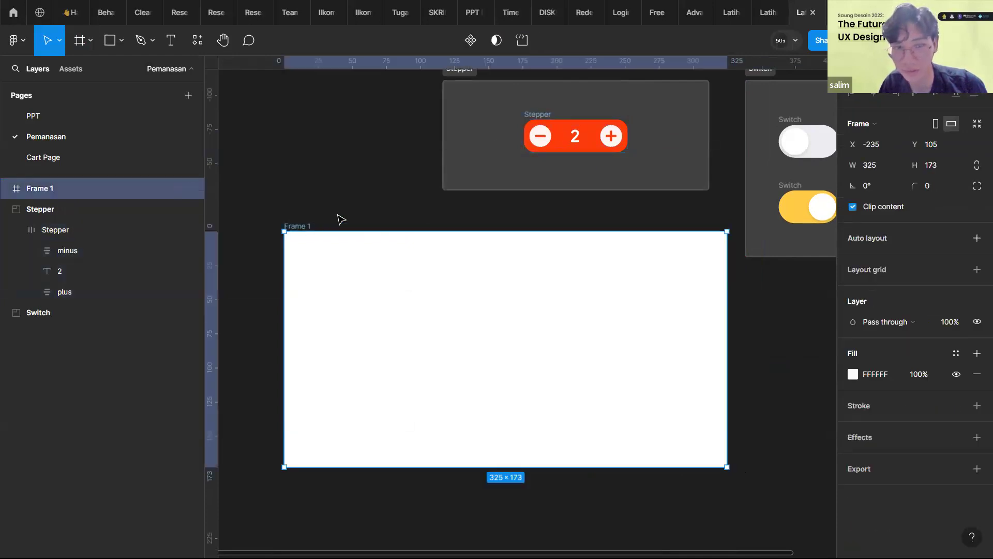
key("ctrl+v")
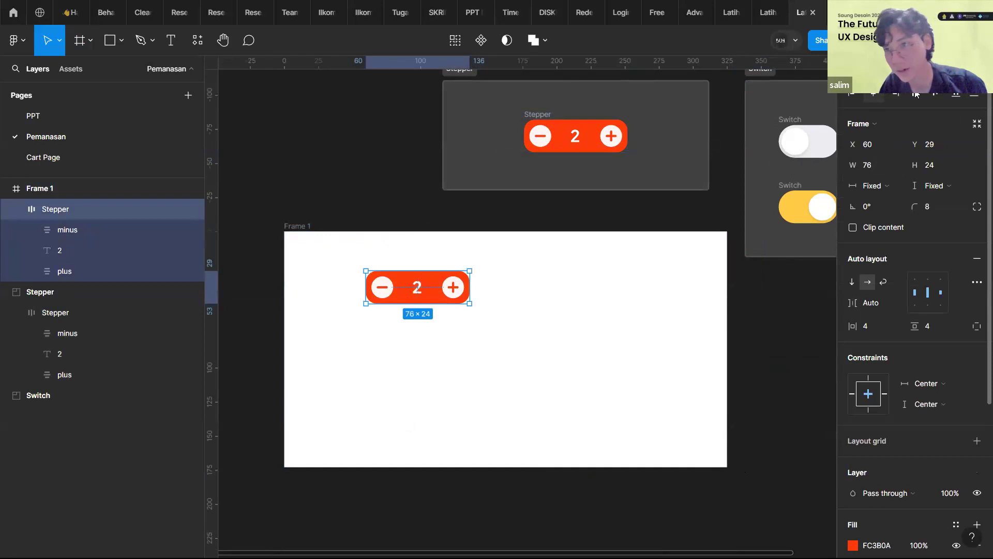
key("alt+h")
key("alt+v")
left_click(658, 204)
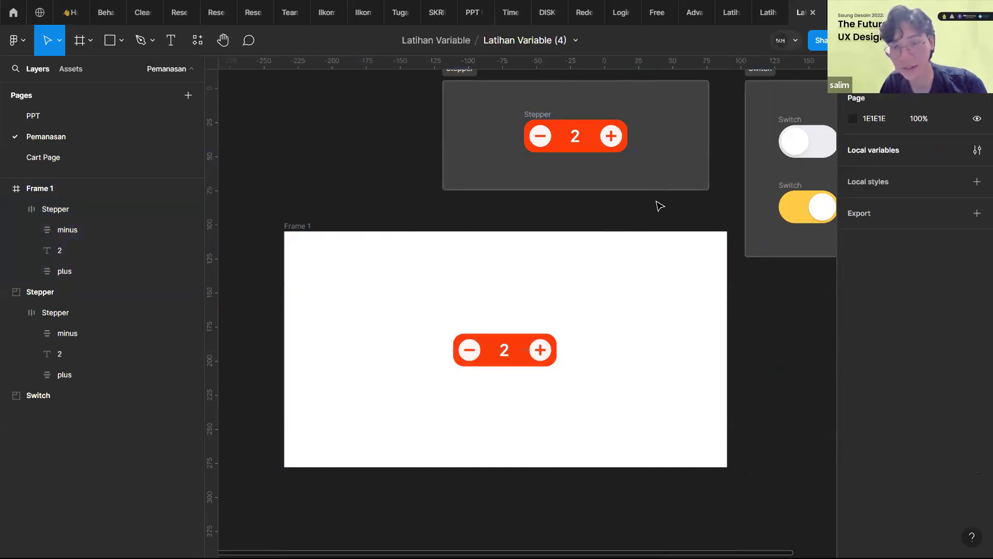
- Bind the number text of the stepper in Frame 1 to the stepperValue variable
scroll(584, 262, "down", 4)
scroll(586, 263, "right", 1)
left_click(469, 270)
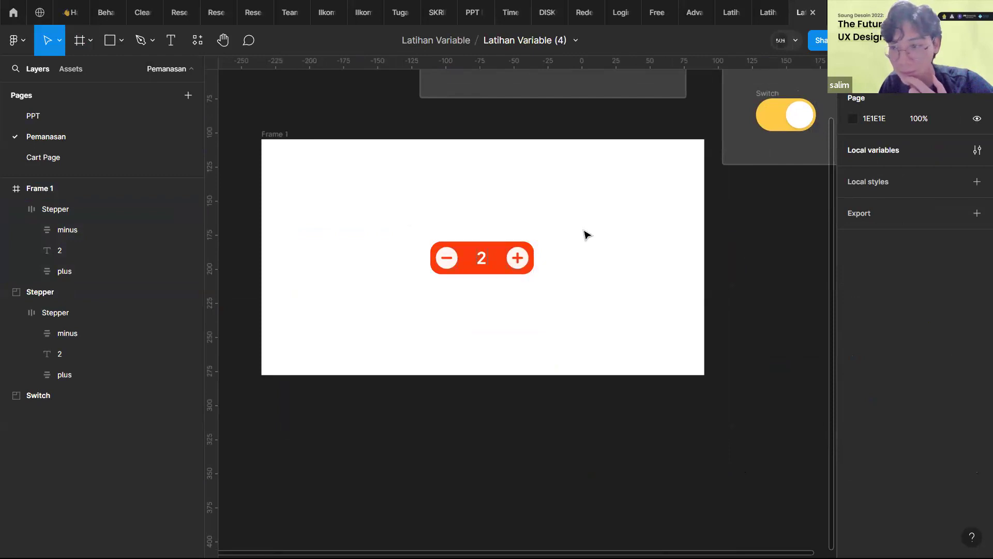
left_click(482, 261, "ctrl")
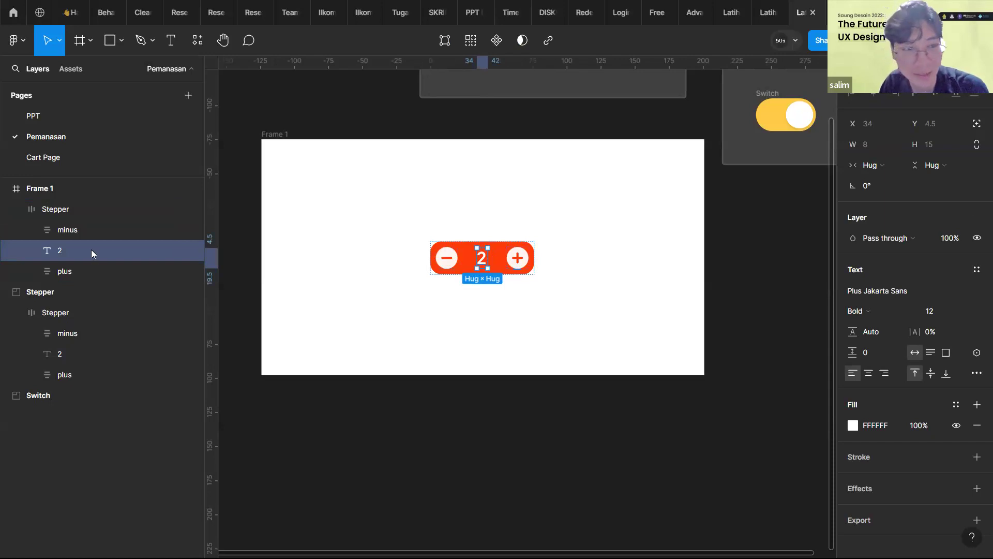
key("Escape")
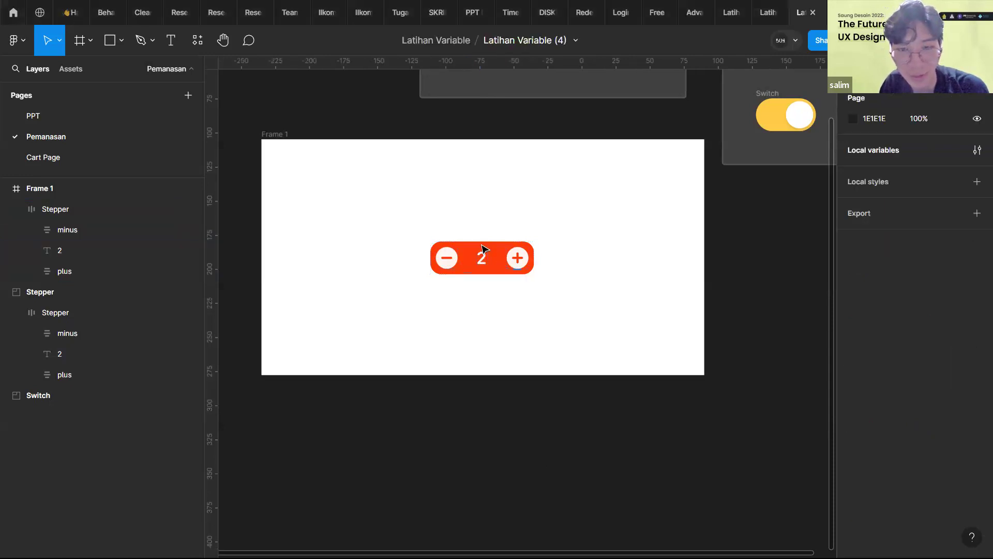
left_click(486, 260)
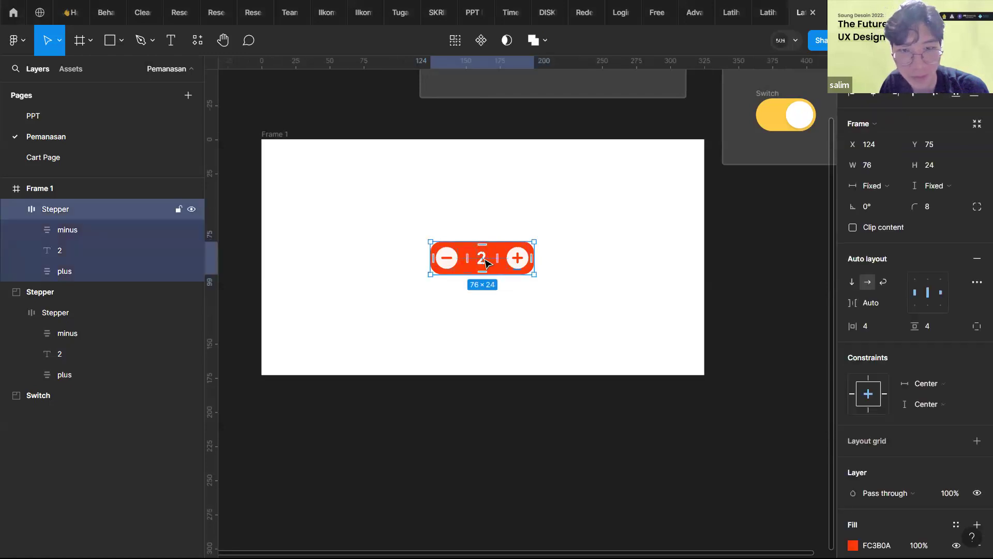
left_click(486, 261)
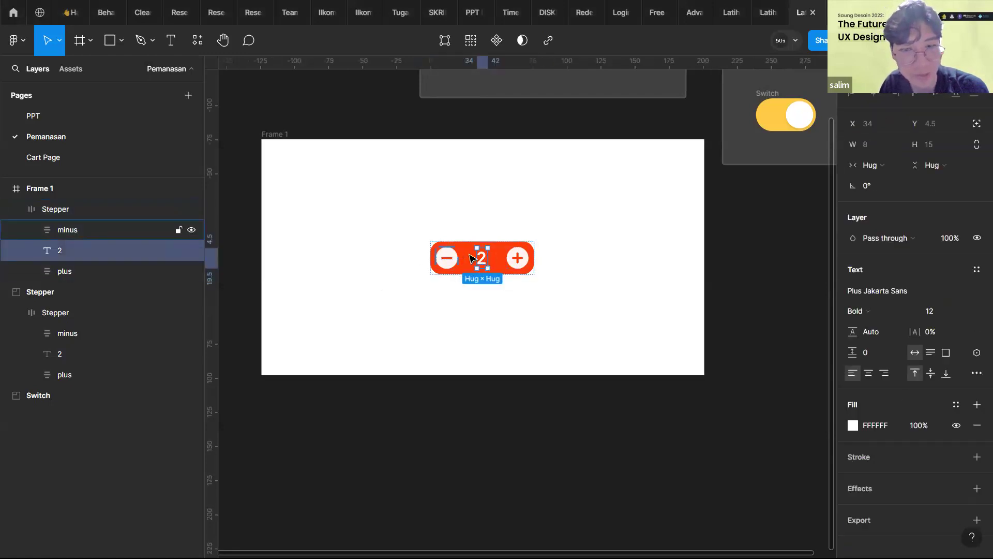
scroll(484, 257, "up", 5)
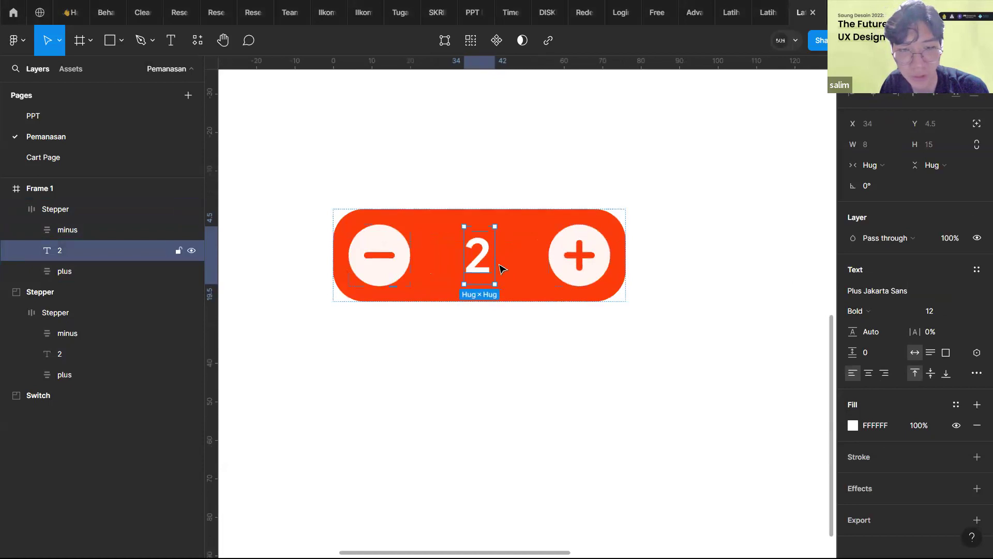
scroll(534, 299, "down", 4)
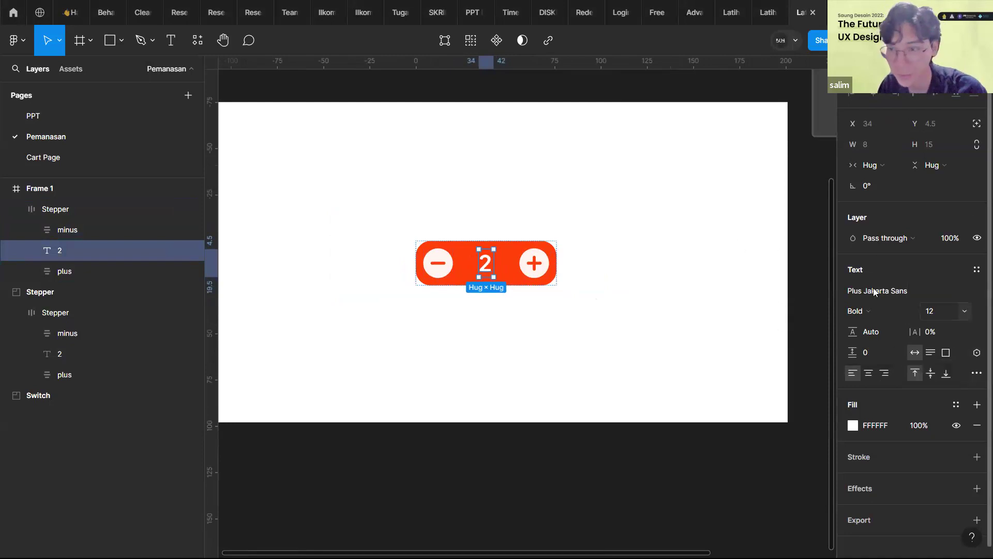
left_click(976, 353)
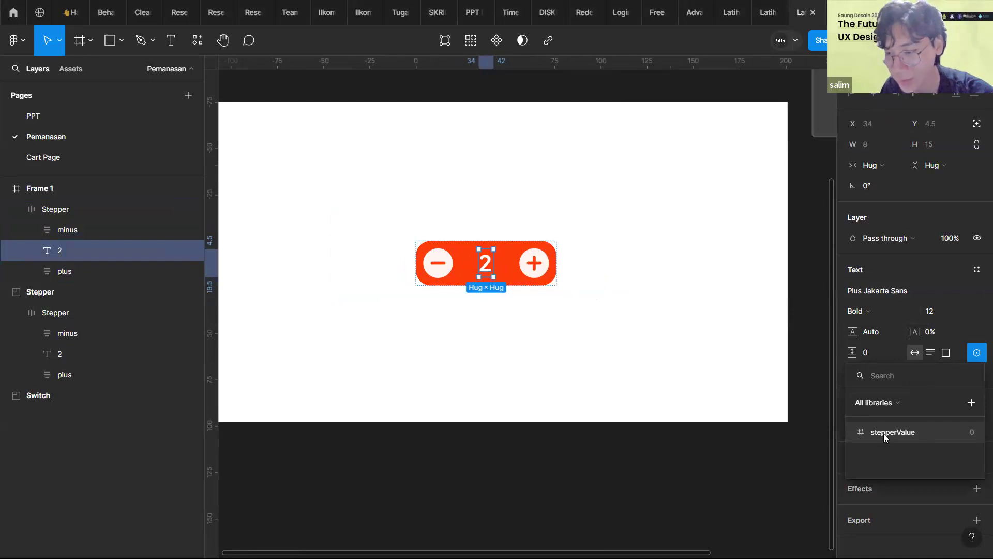
left_click(884, 435)
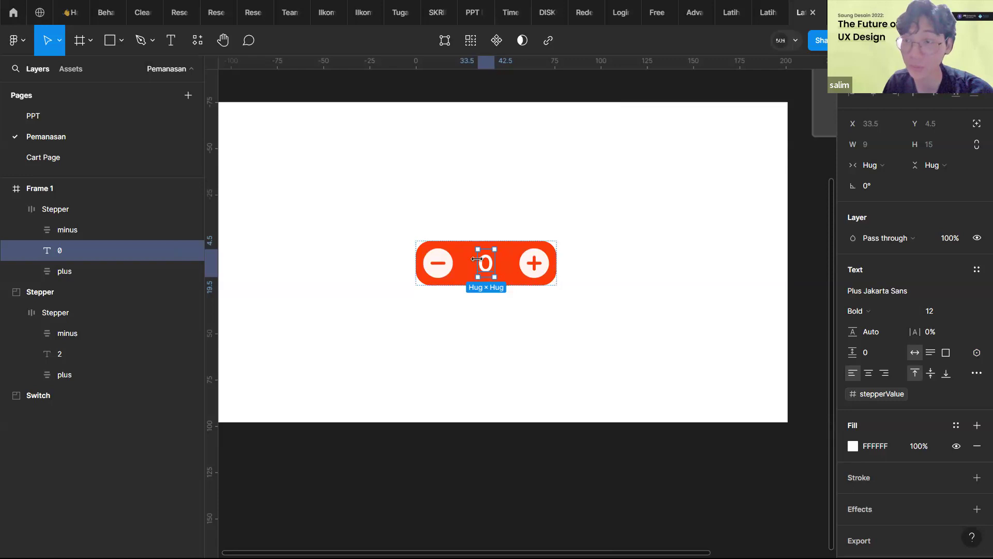
left_click(808, 217)
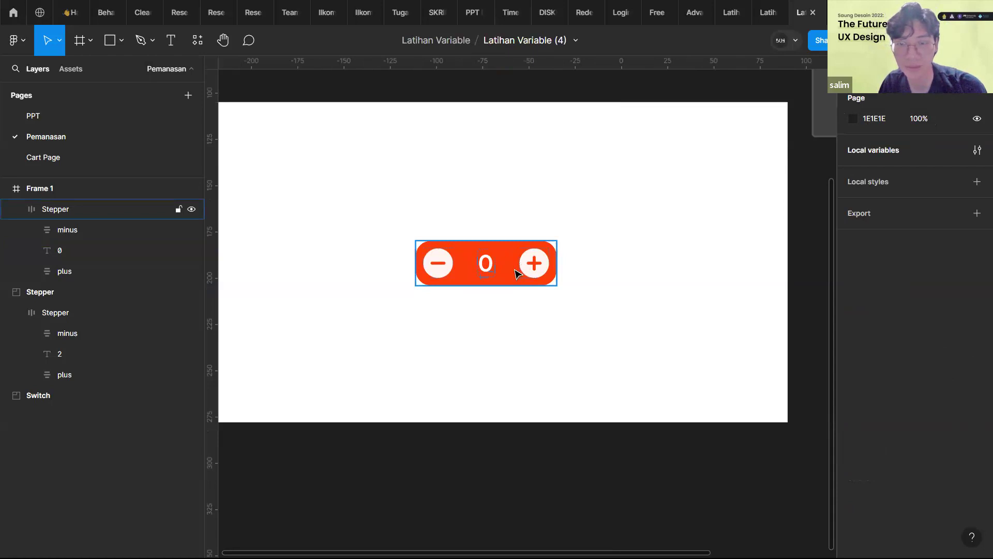
- Give the plus button in Frame 1 an on-click Set variable interaction that targets stepperValue
scroll(517, 273, "down", 3)
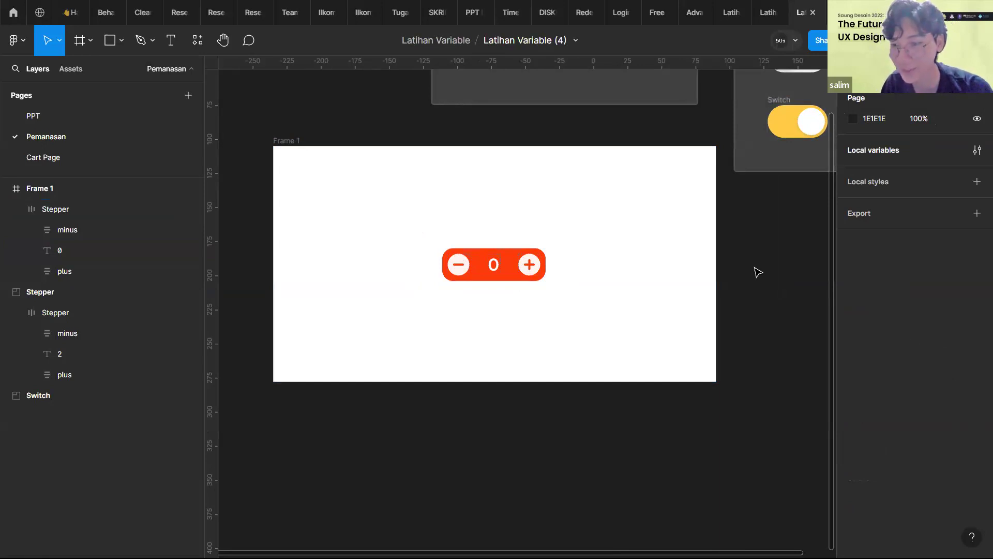
left_click(529, 264)
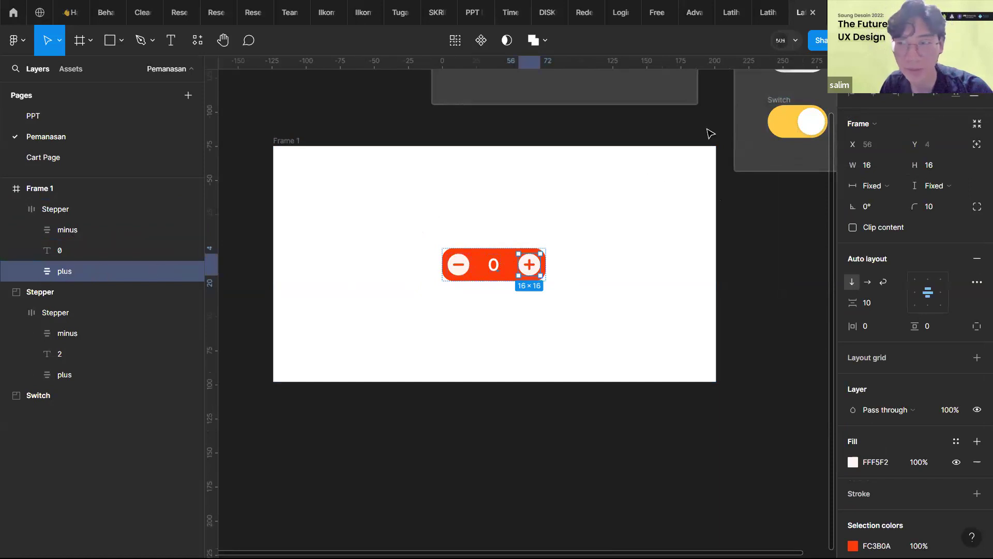
left_click(901, 68)
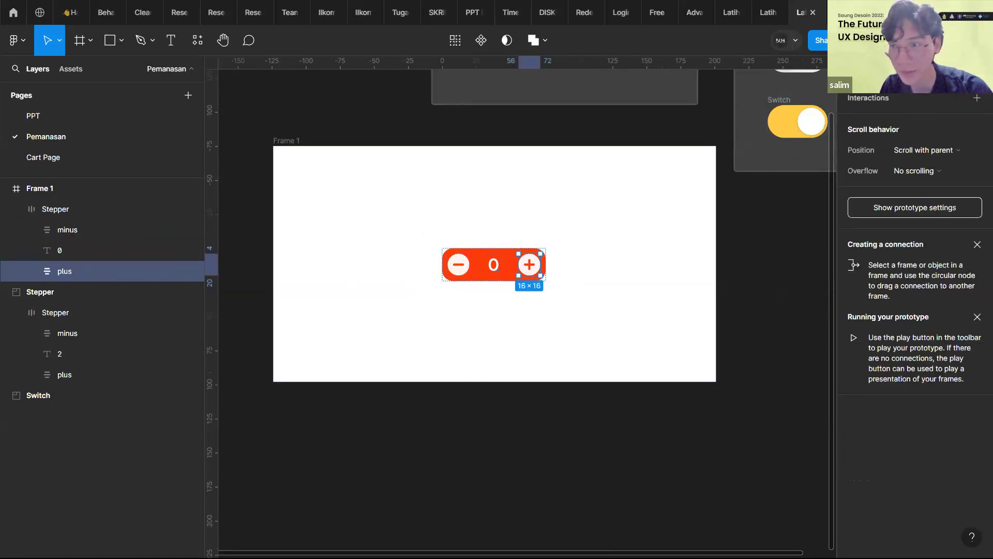
left_click(915, 100)
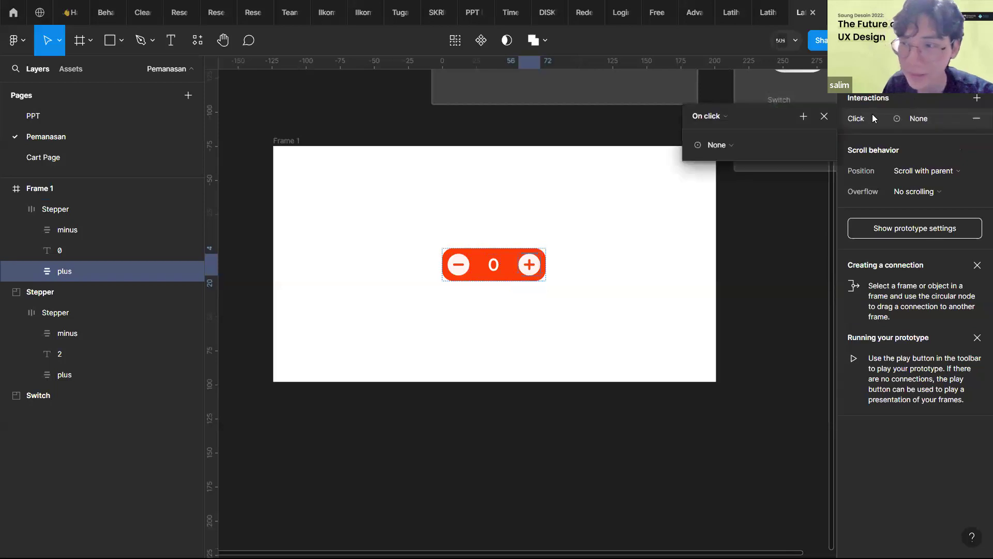
left_click(719, 145)
left_click(719, 230)
left_click(731, 225)
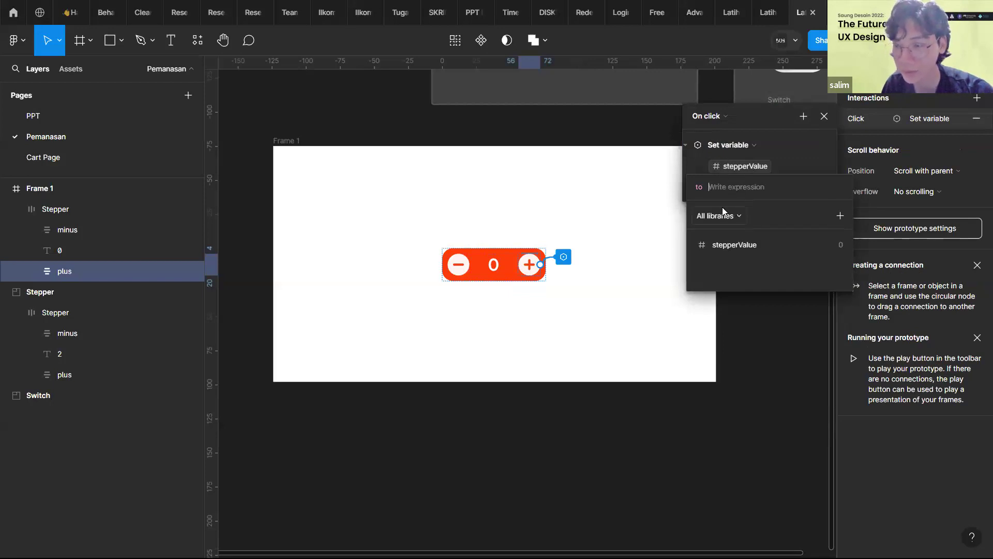
- Set the plus button's variable expression to stepperValue + 1 and close the interaction settings
left_click(734, 249)
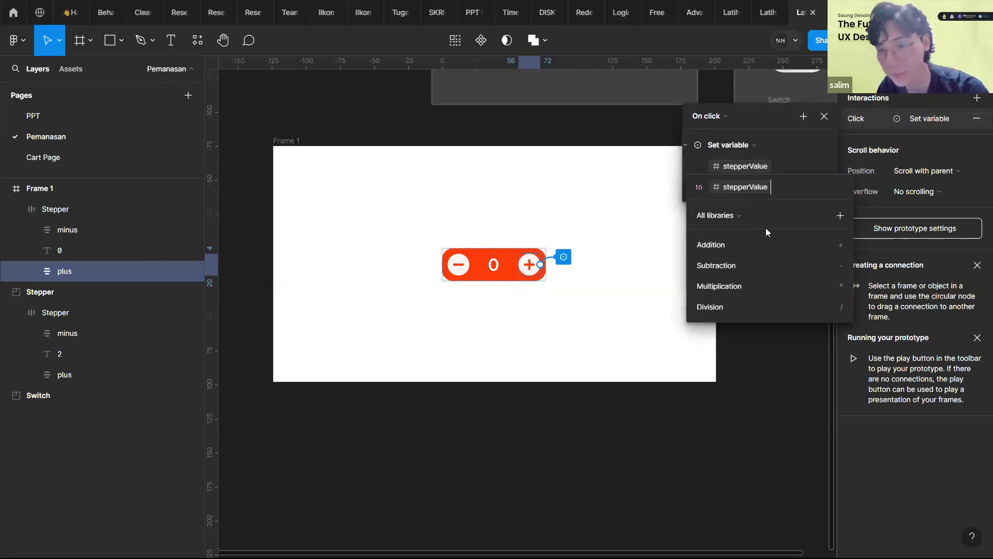
left_click(739, 246)
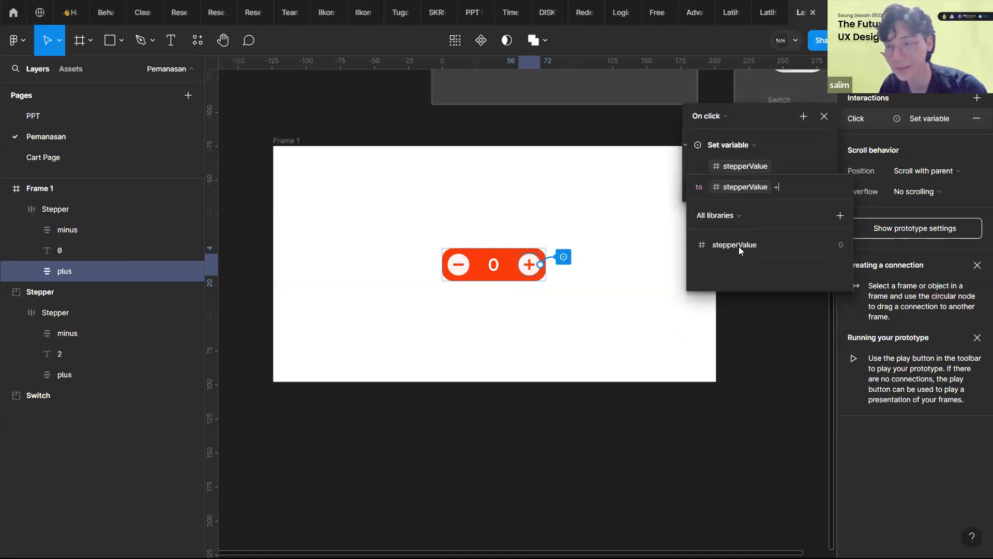
type("1")
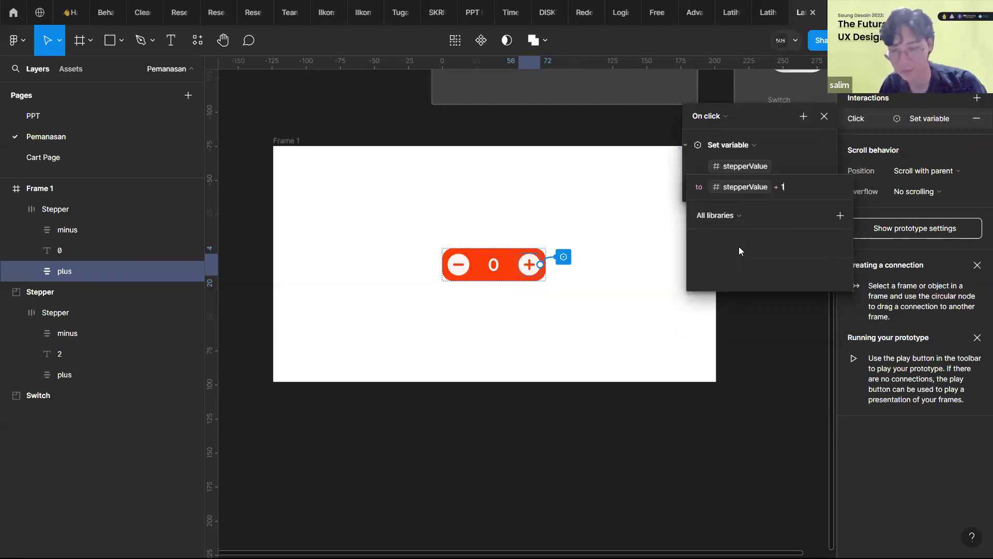
key("Return")
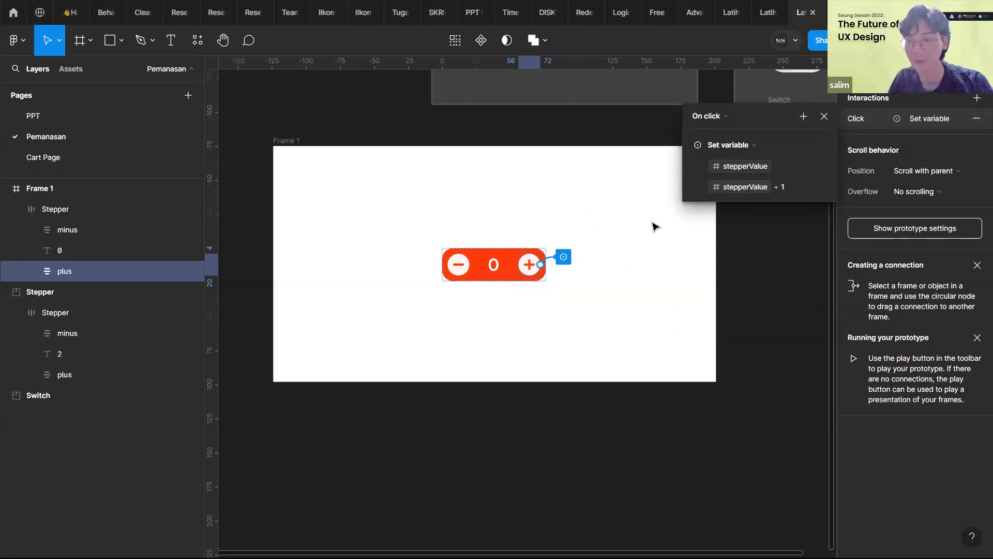
left_click(822, 124)
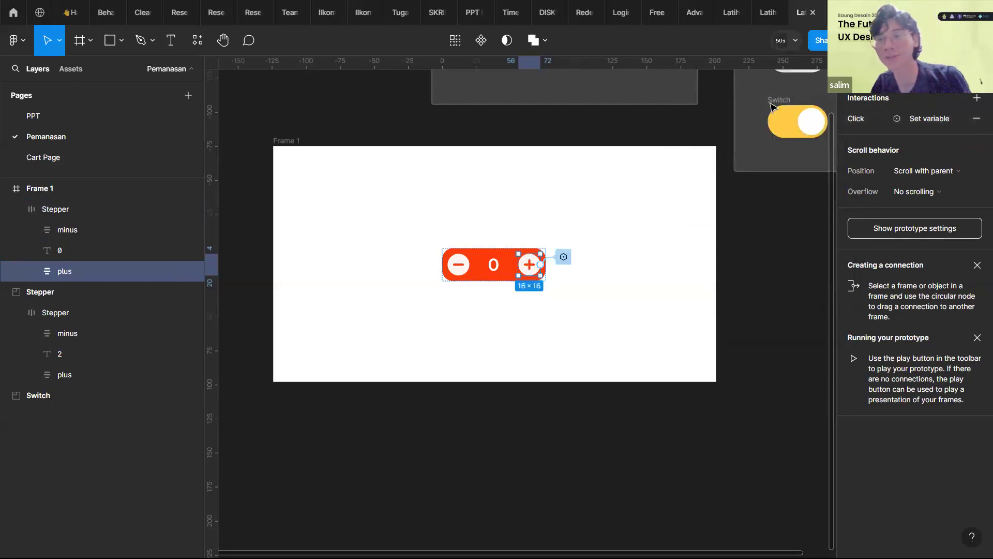
- Preview Frame 1 as a prototype, test the plus button repeatedly, and close the preview
left_click(293, 142)
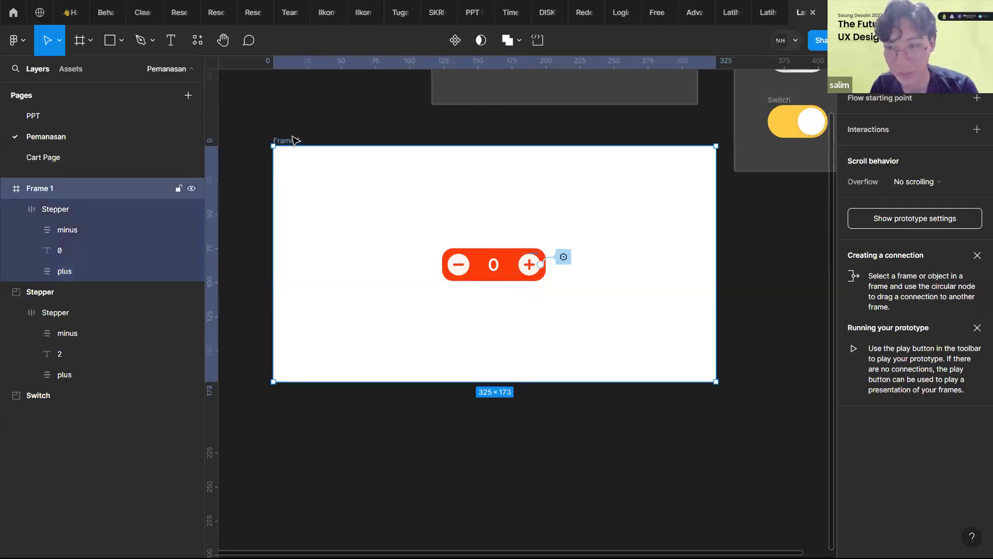
key("shift+space")
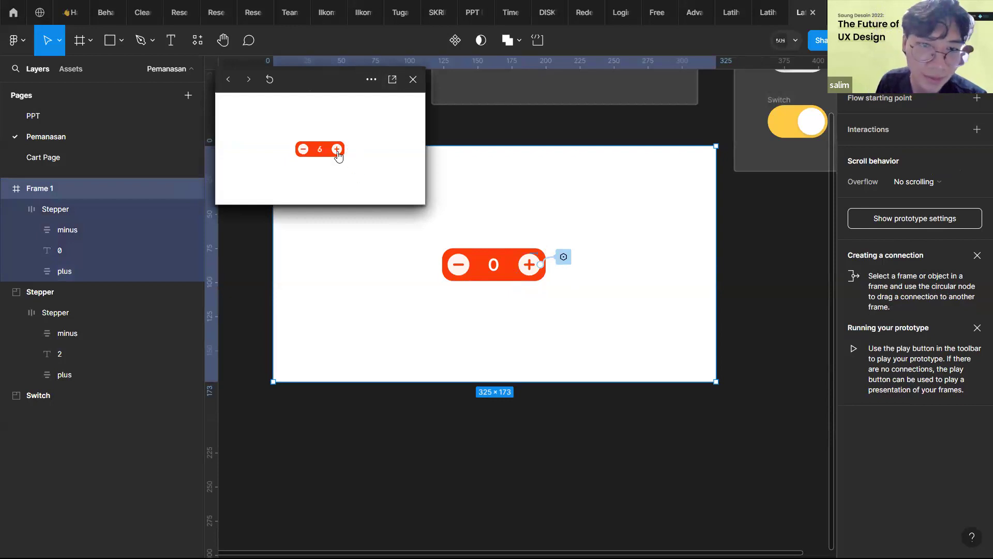
left_click(335, 151)
left_click(336, 151)
left_click(336, 151)
left_click(336, 151)
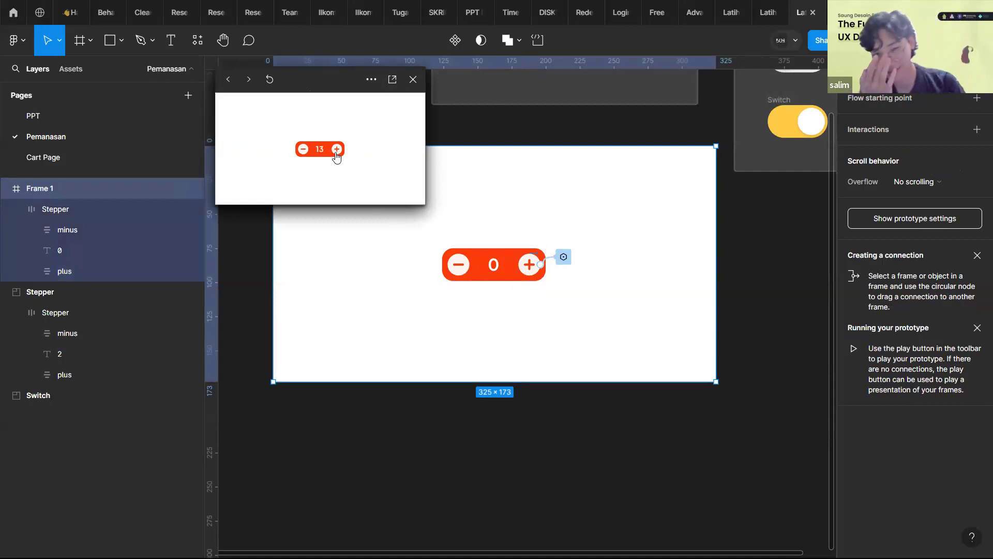
left_click(335, 151)
left_click(335, 151)
left_click(336, 151)
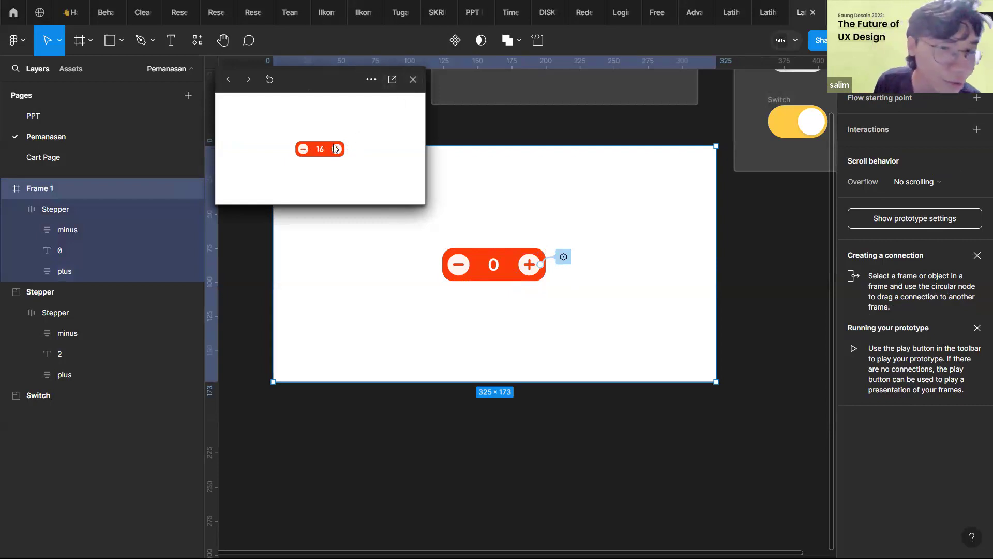
left_click(413, 80)
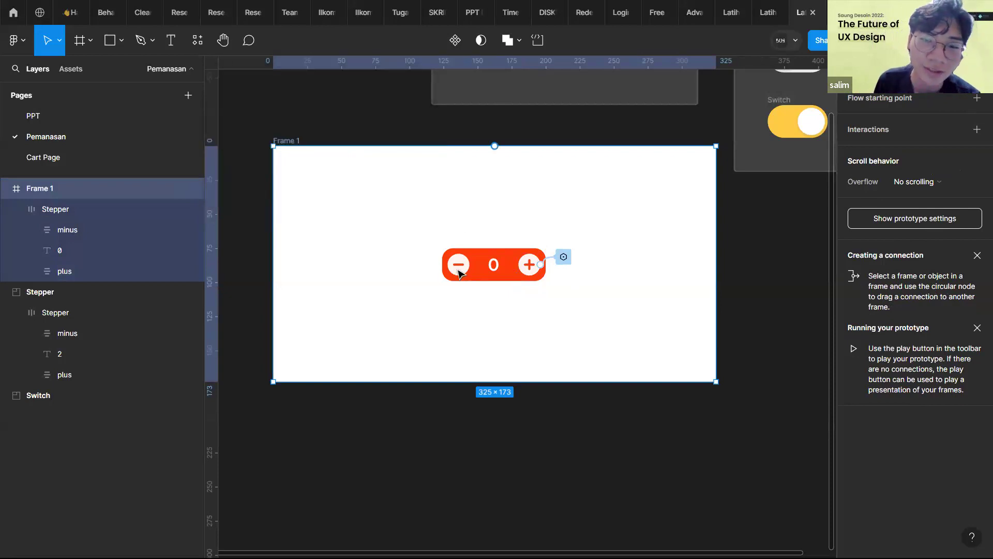
- Give the minus button in Frame 1 an on-click Set variable interaction that targets stepperValue
left_click(459, 273)
left_click(459, 275)
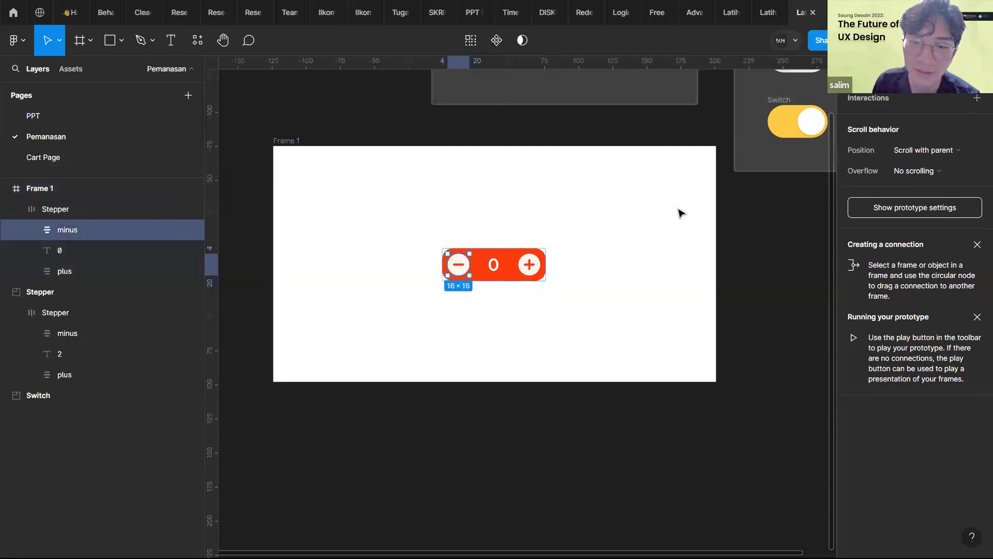
left_click(976, 98)
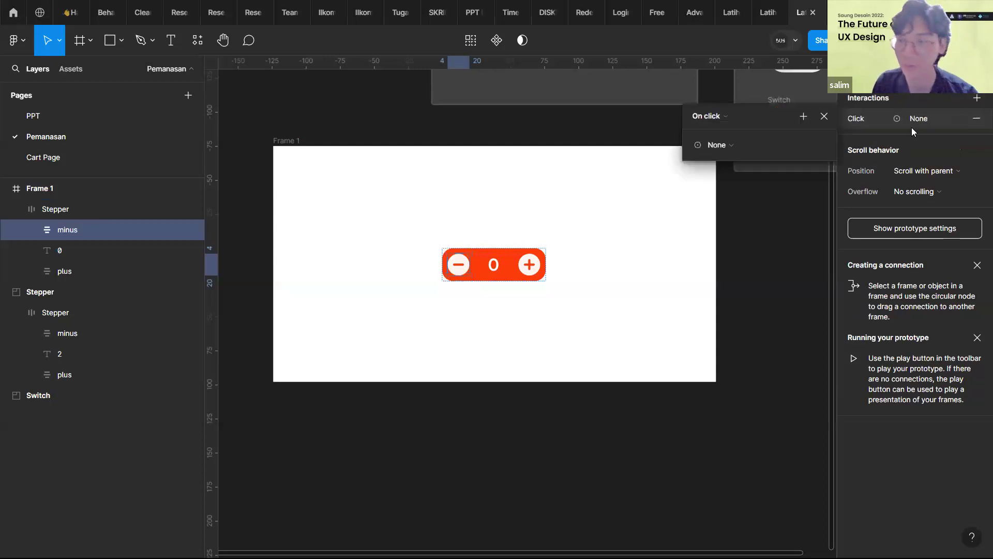
left_click(753, 145)
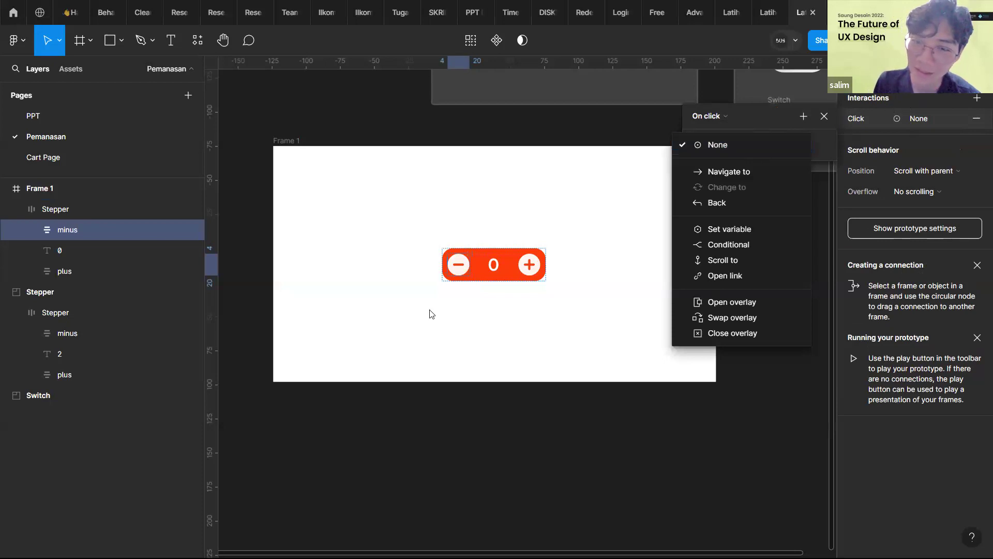
left_click(460, 267)
left_click(461, 268)
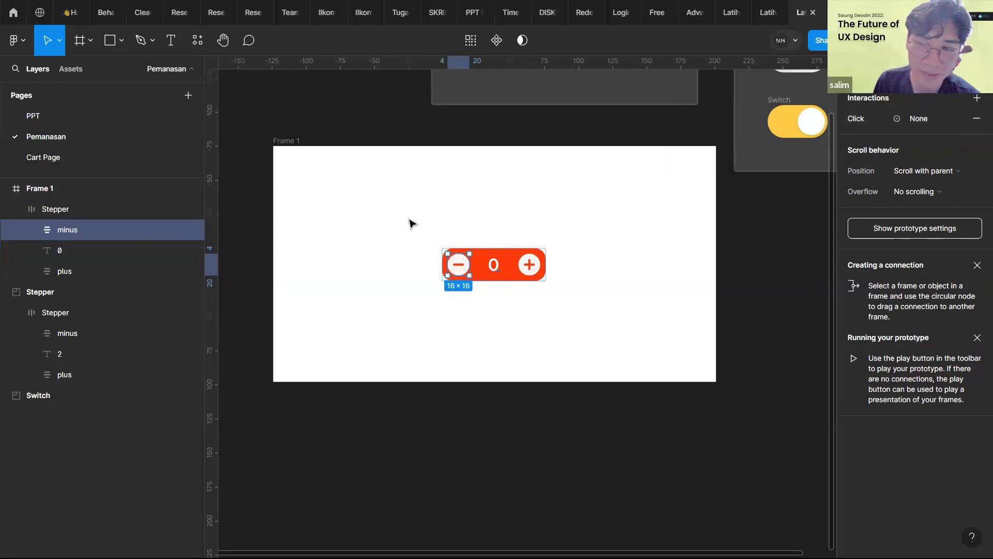
left_click(930, 120)
left_click(719, 155)
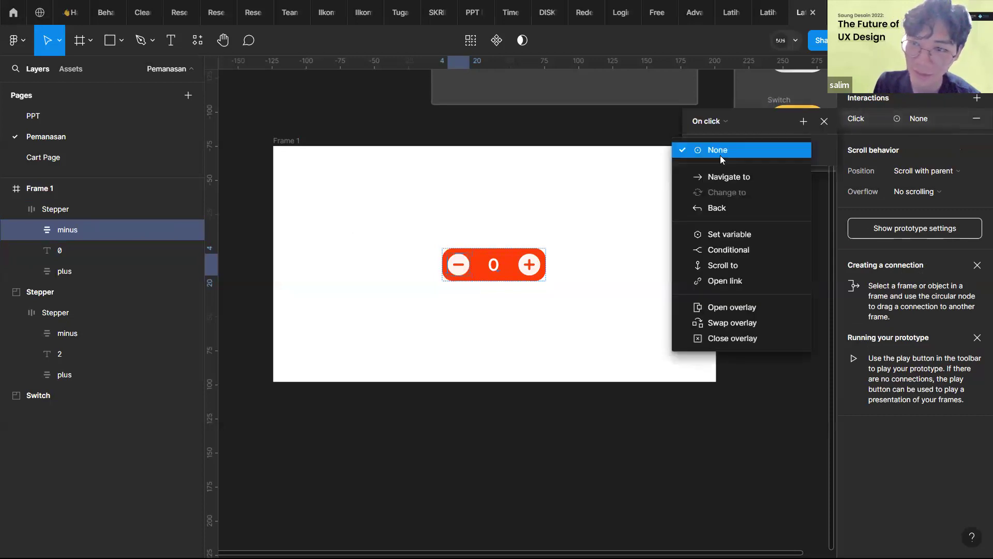
left_click(722, 235)
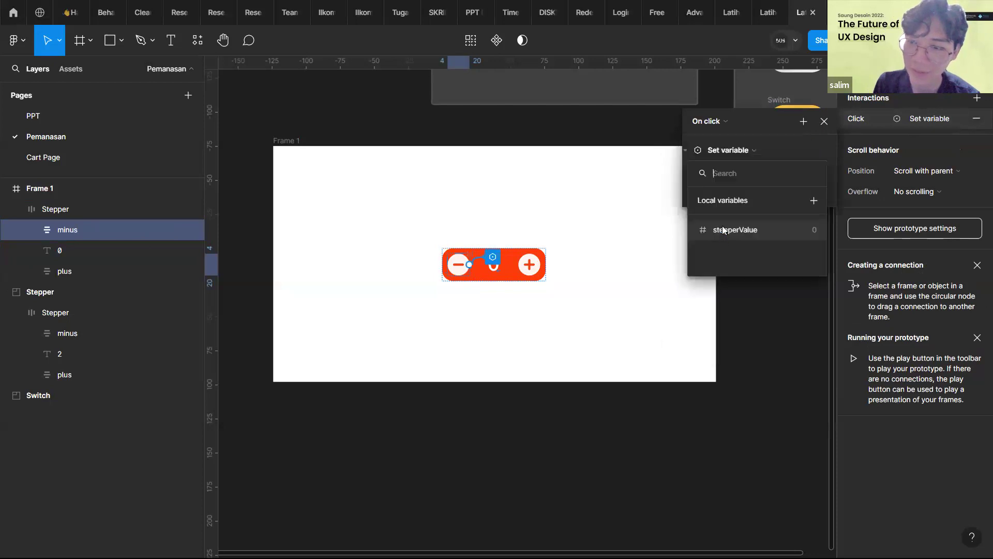
left_click(738, 228)
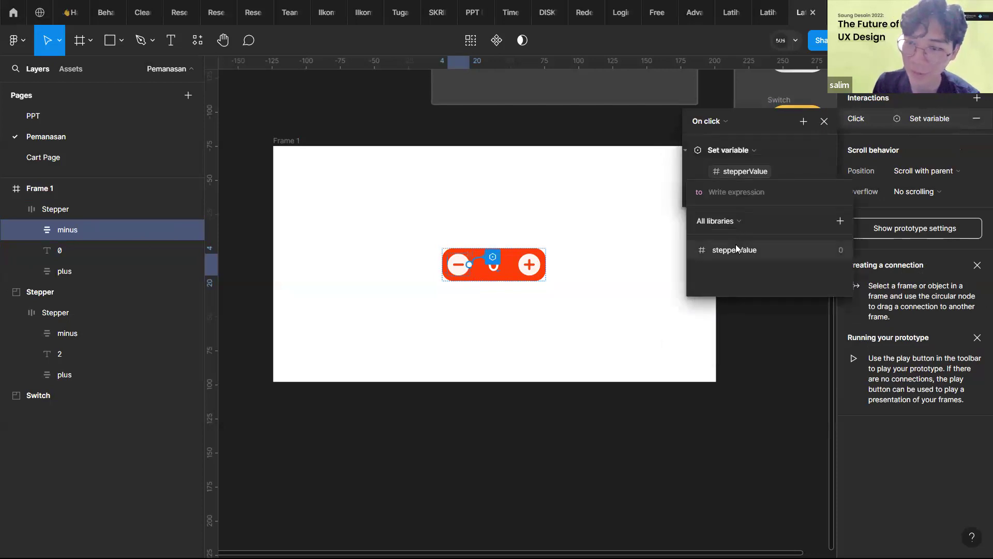
- Set the minus button's variable expression to stepperValue - 1
left_click(736, 246)
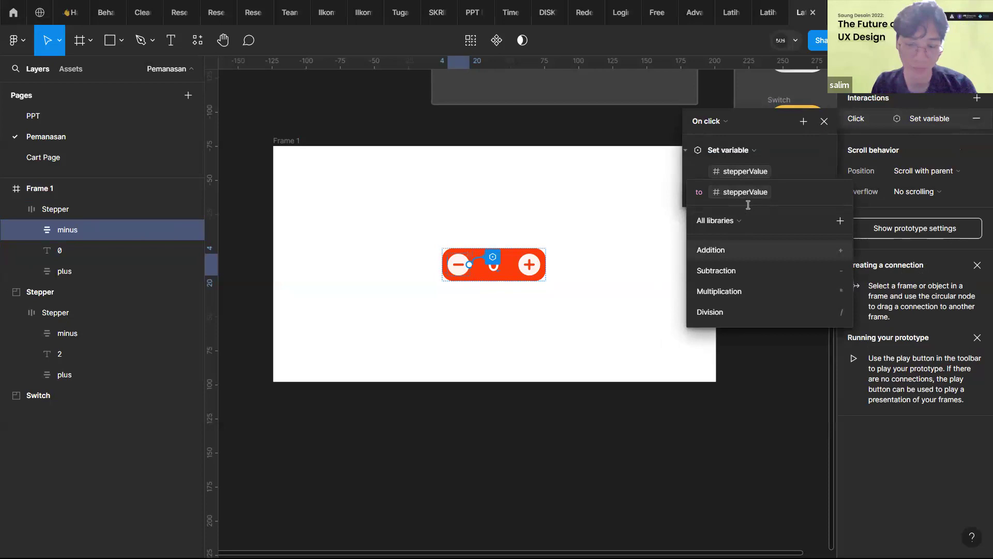
left_click(766, 271)
type("1")
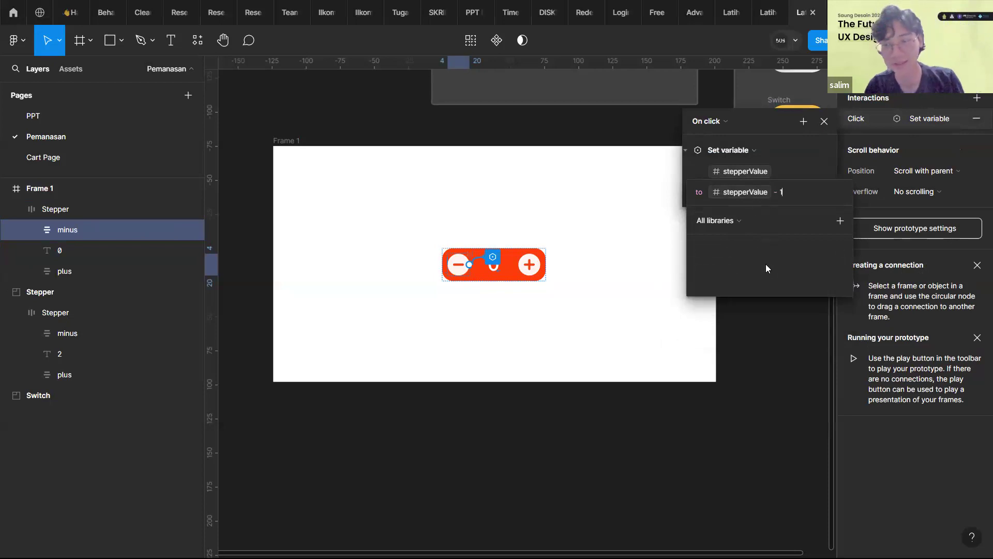
key("Return")
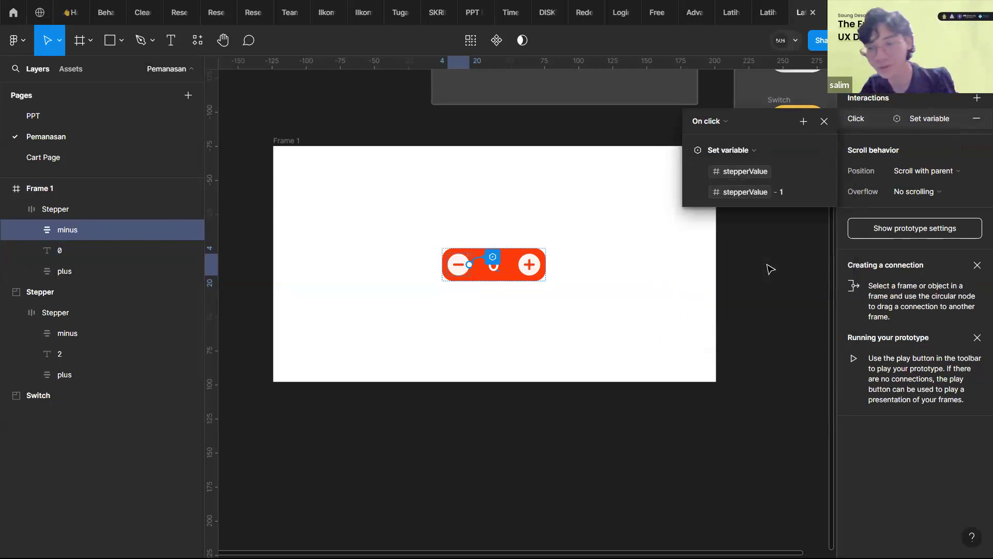
- Preview Frame 1 as a prototype, test the plus and minus buttons repeatedly in both directions, and close the preview
left_click(246, 123)
left_click(286, 141)
key("shift+space")
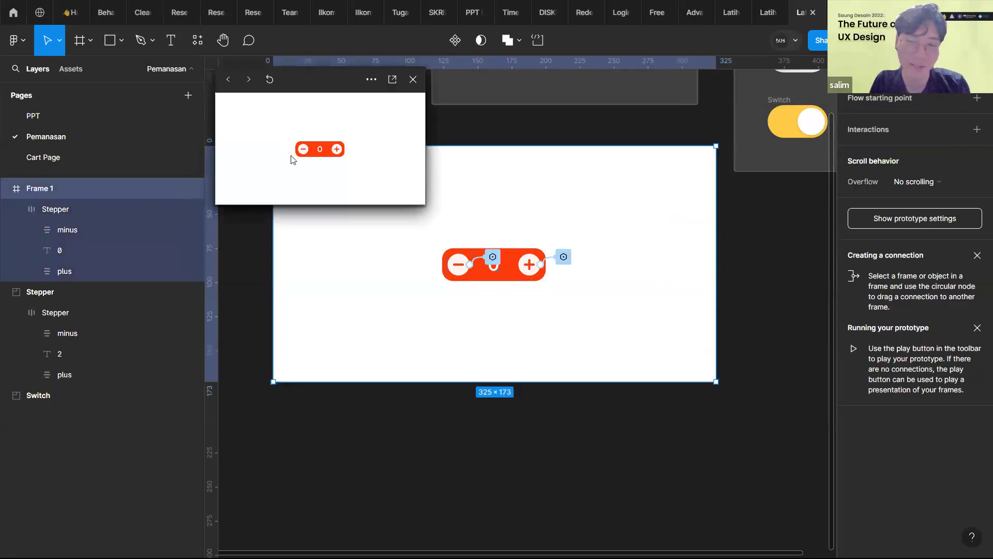
left_click(337, 150)
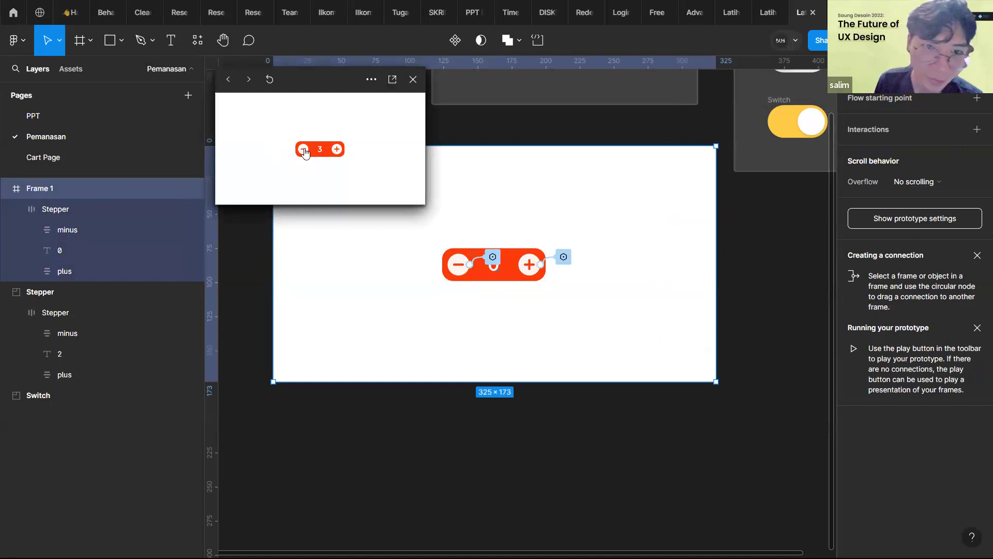
left_click(304, 150)
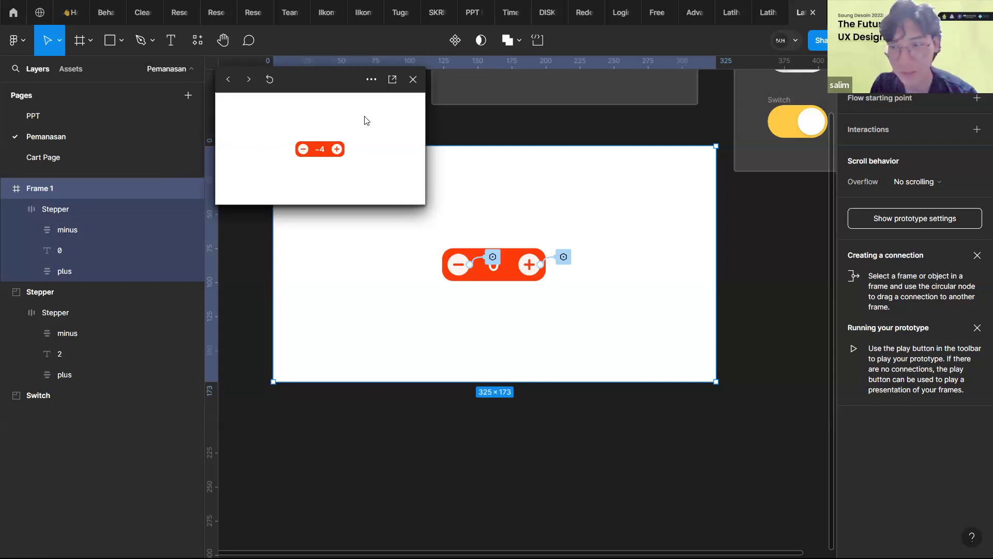
left_click(336, 150)
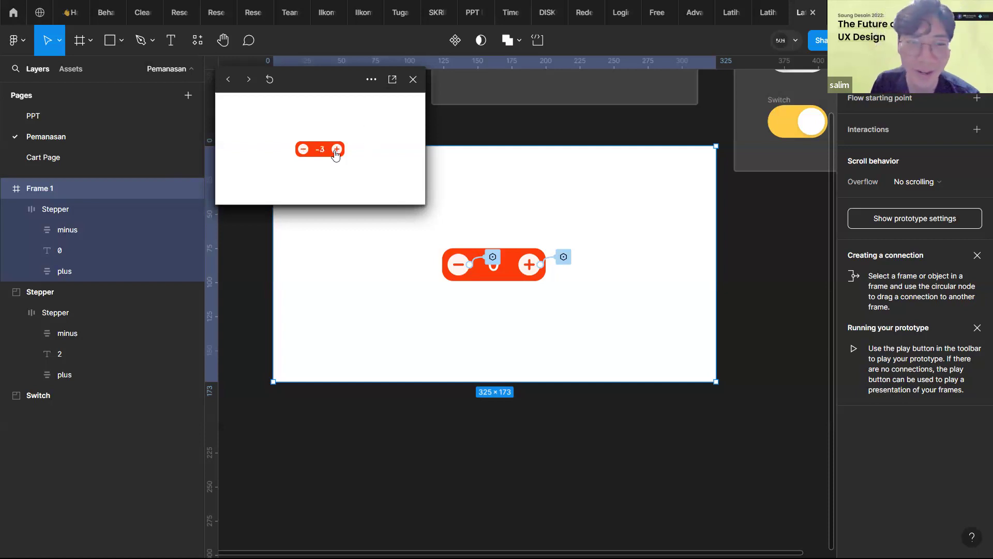
left_click(335, 150)
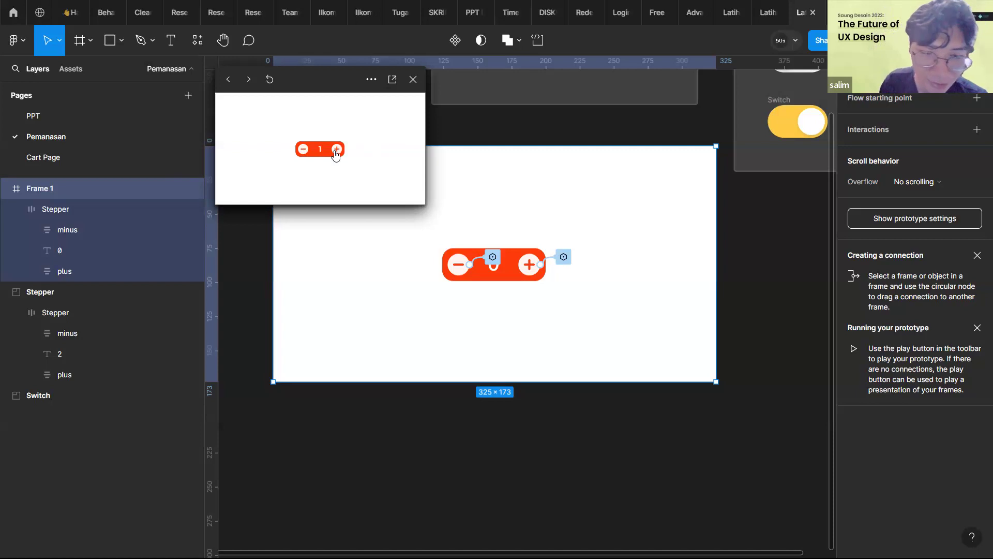
left_click(336, 150)
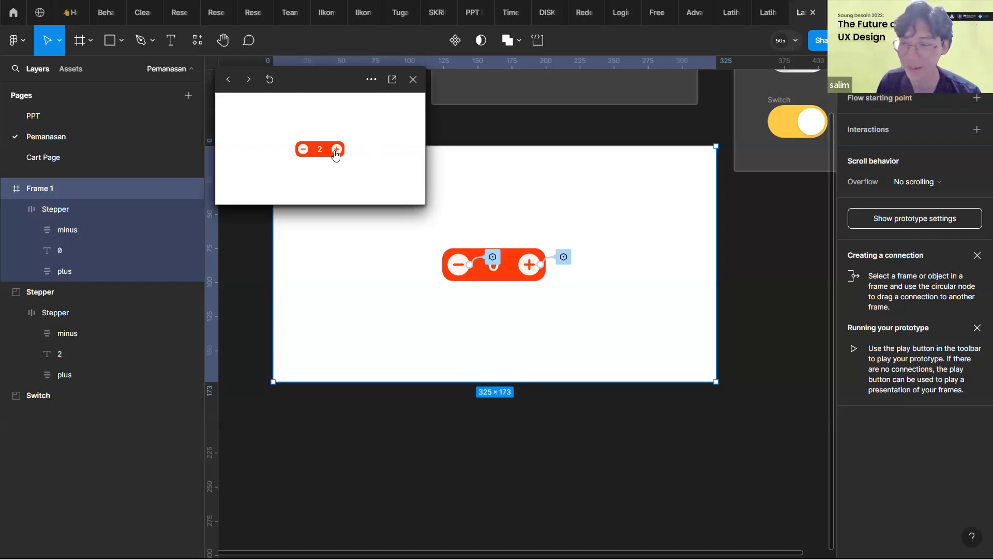
left_click(336, 150)
left_click(336, 150)
left_click(335, 150)
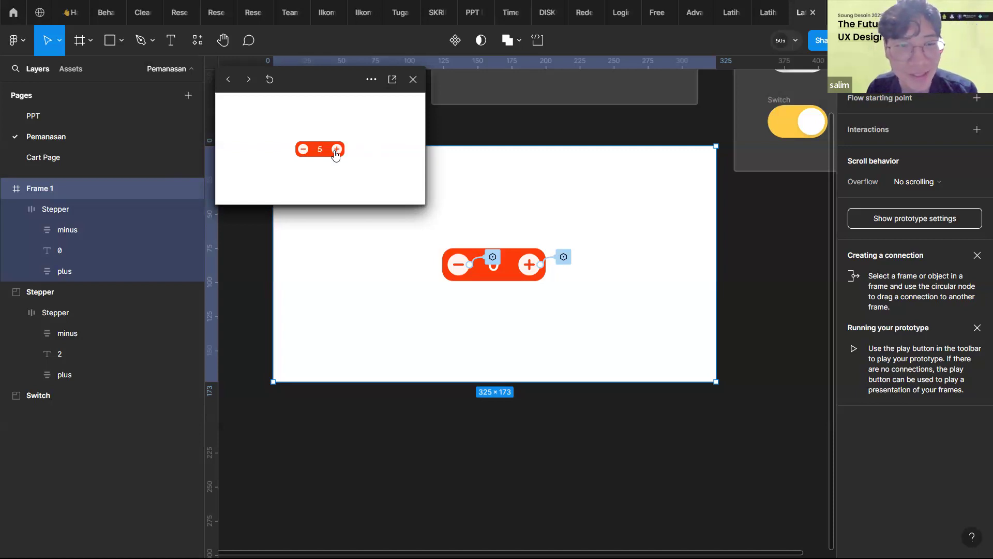
left_click(302, 151)
left_click(301, 152)
left_click(302, 152)
left_click(301, 152)
left_click(301, 152)
left_click(302, 150)
left_click(302, 150)
left_click(302, 149)
left_click(302, 150)
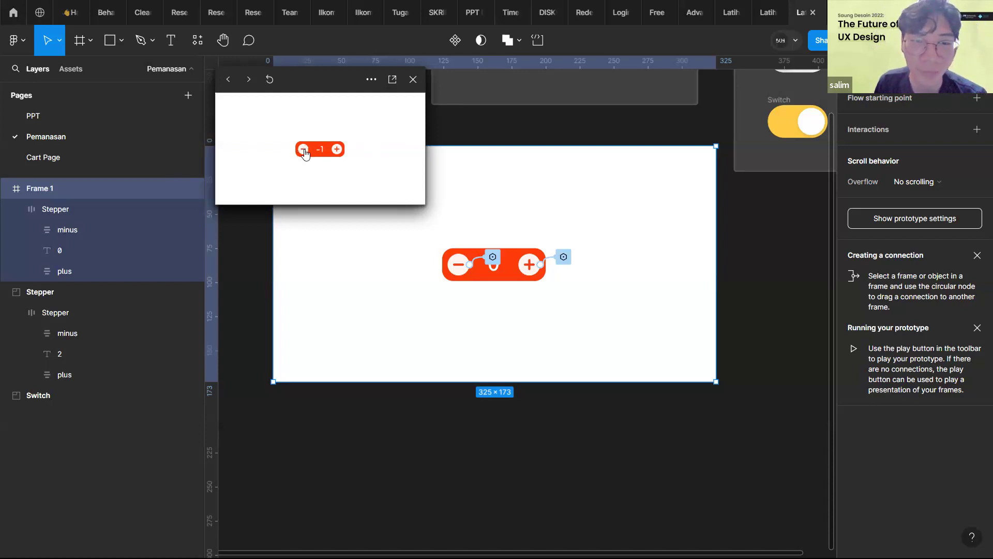
left_click(413, 79)
- Replace the Set variable action in the minus button's on-click interaction with a Conditional action
left_click(492, 257)
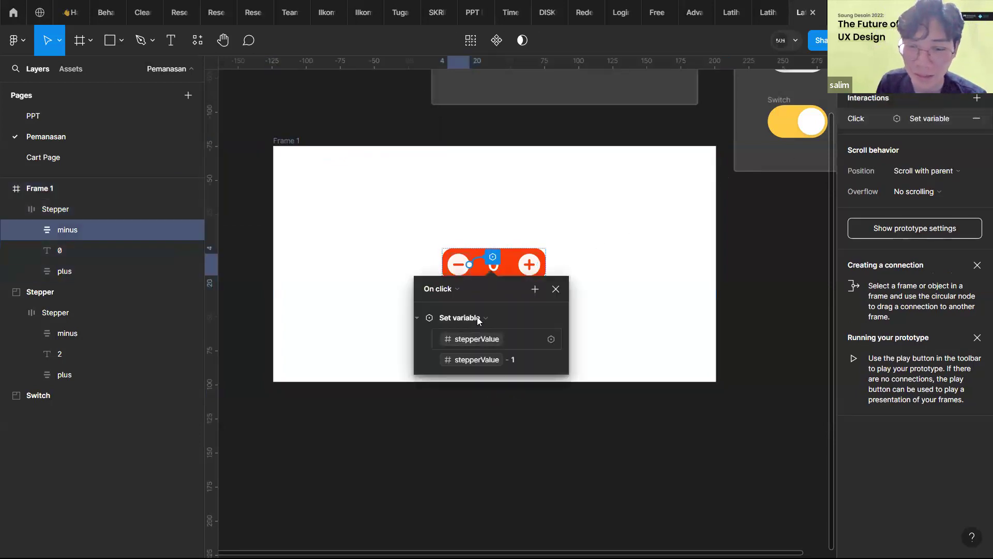
left_click(850, 124)
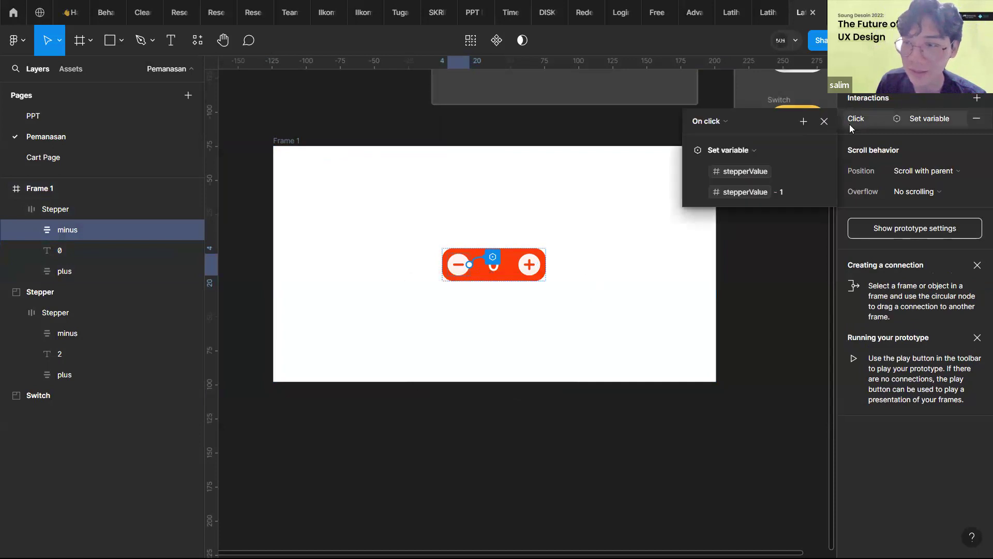
left_click(713, 155)
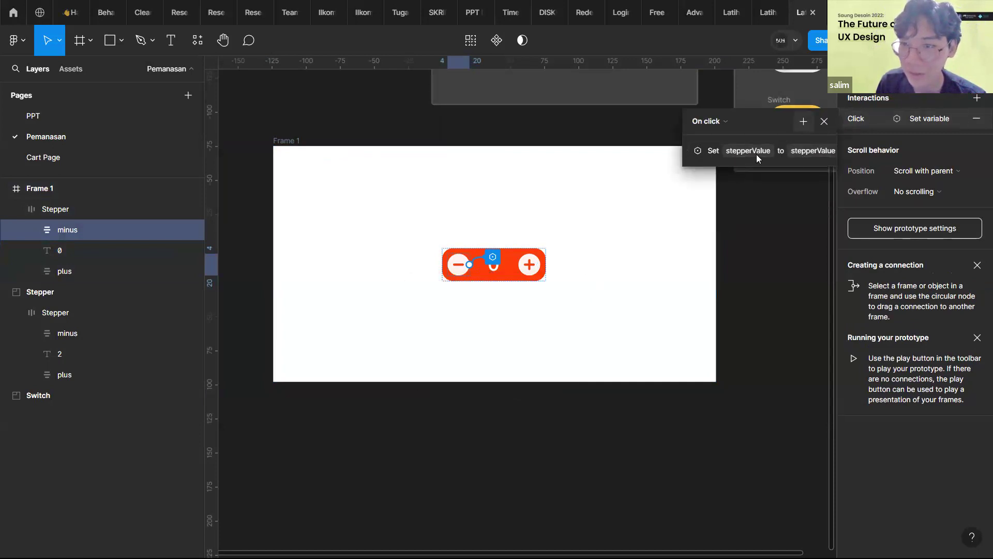
left_click(804, 121)
left_click(825, 205)
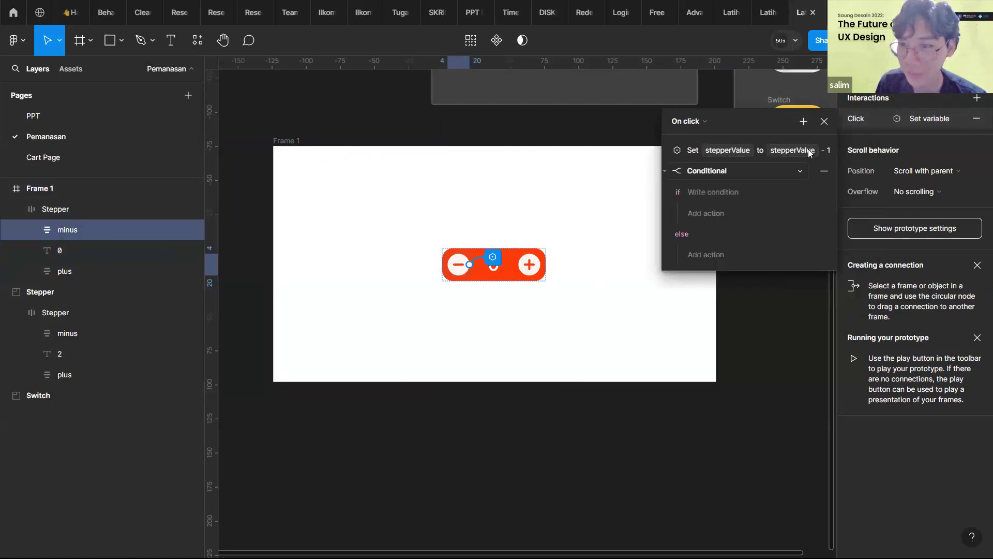
left_click(825, 151)
key("Delete")
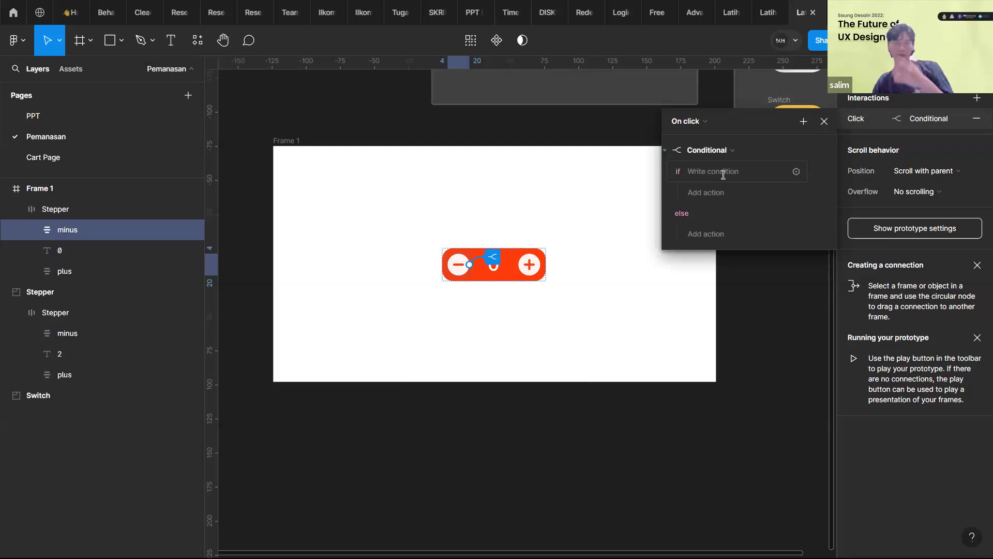
- Set the if condition of the minus button's conditional to stepperValue <= 0
left_click(722, 174)
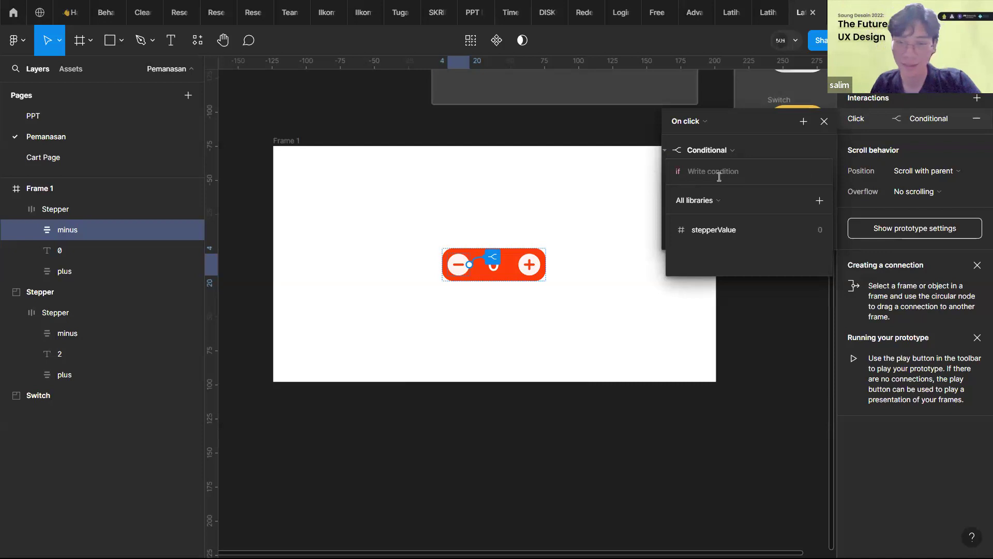
left_click(739, 229)
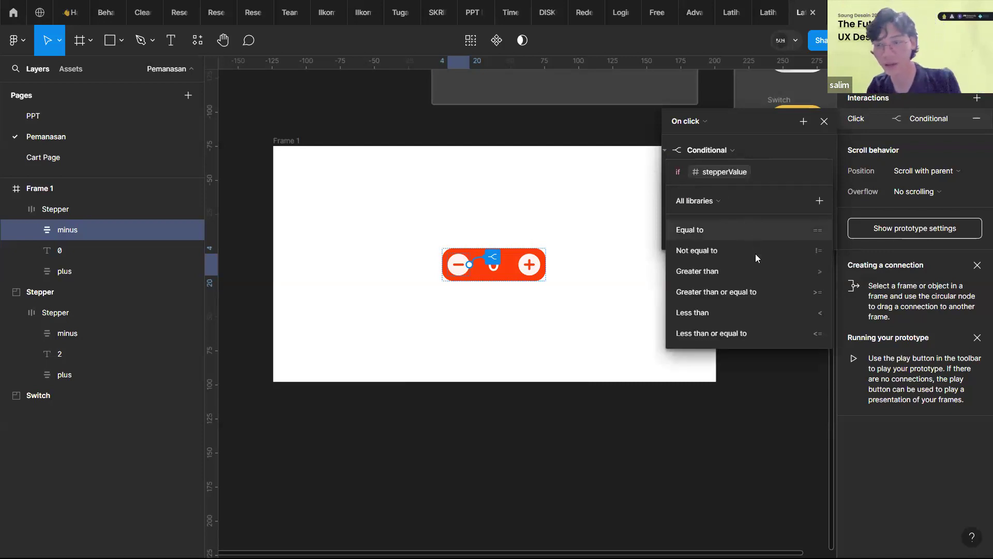
left_click(734, 318)
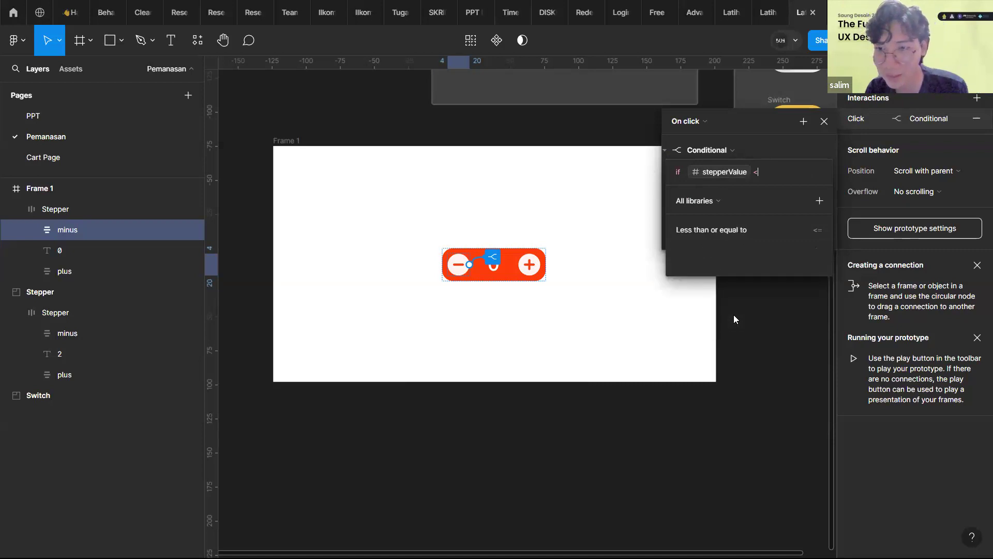
type("0")
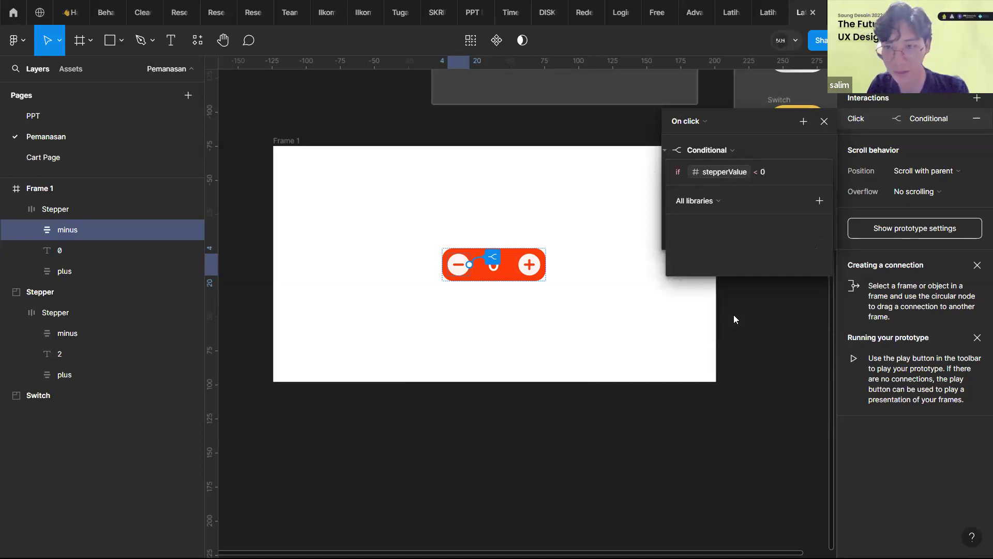
key("BackSpace")
key("BackSpace")
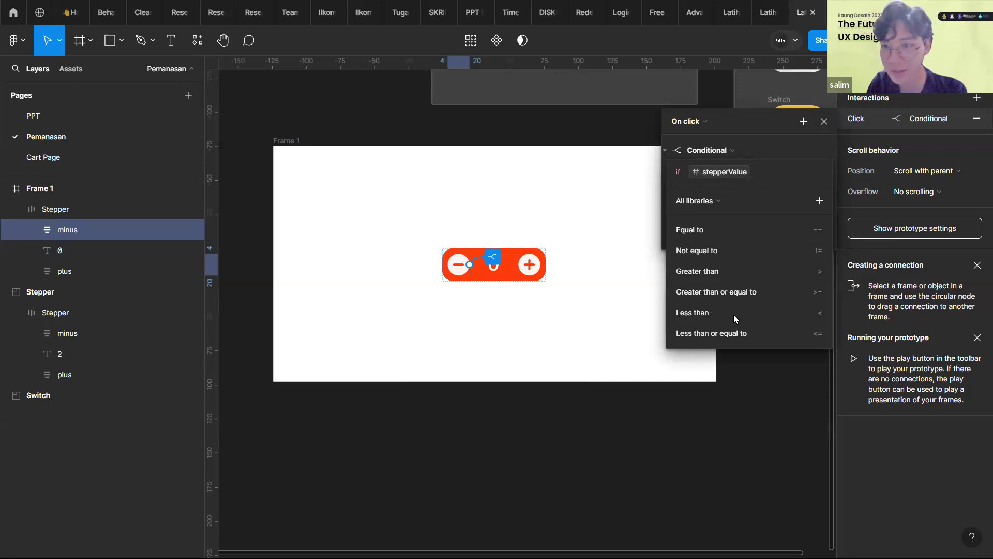
left_click(794, 335)
type("0")
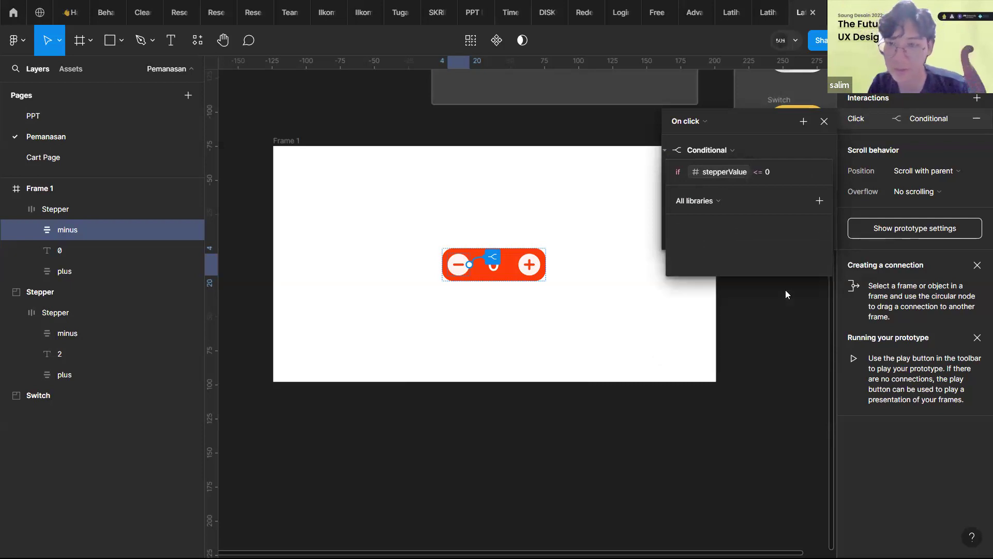
key("Return")
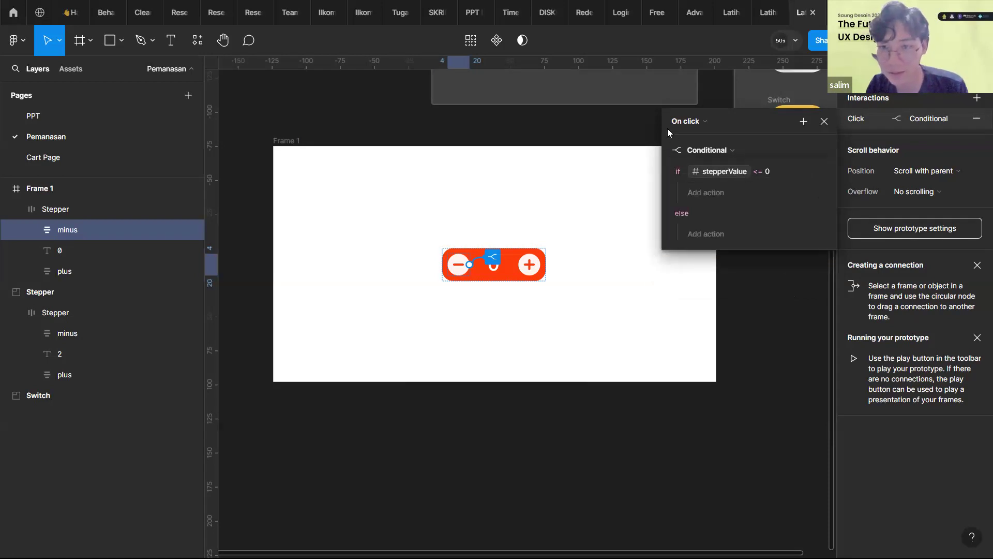
- Add a Set variable action to the conditional's if branch that sets stepperValue to stepperValue * 0
left_click(706, 200)
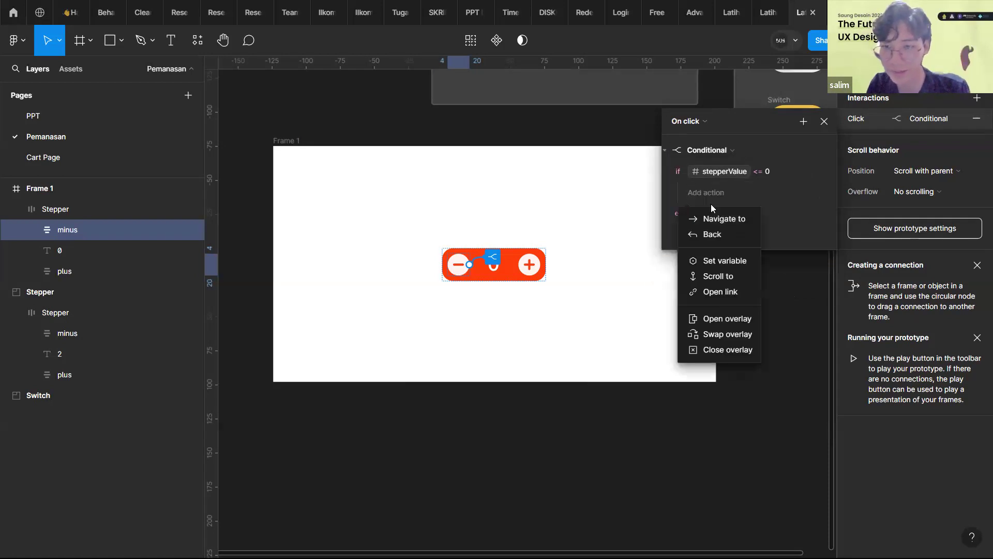
left_click(730, 260)
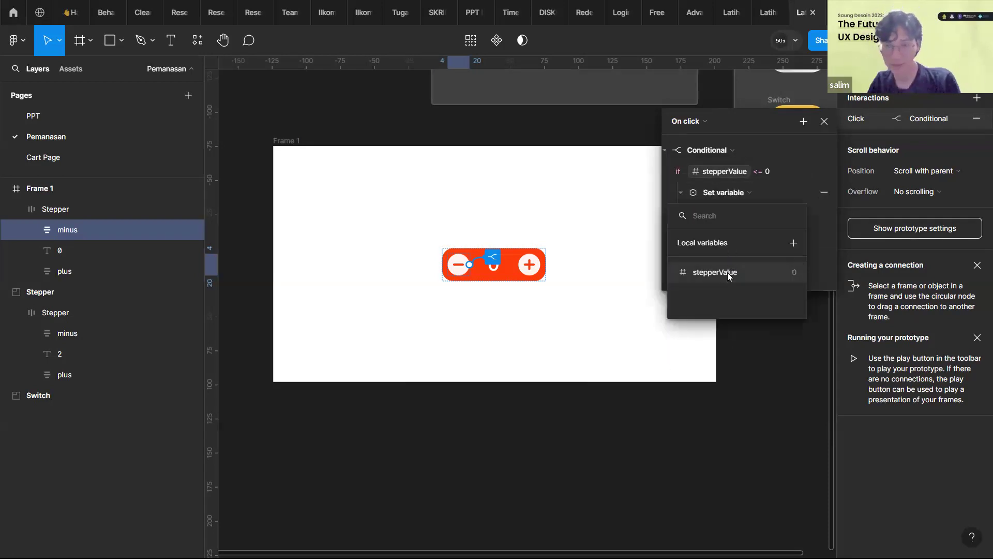
left_click(727, 272)
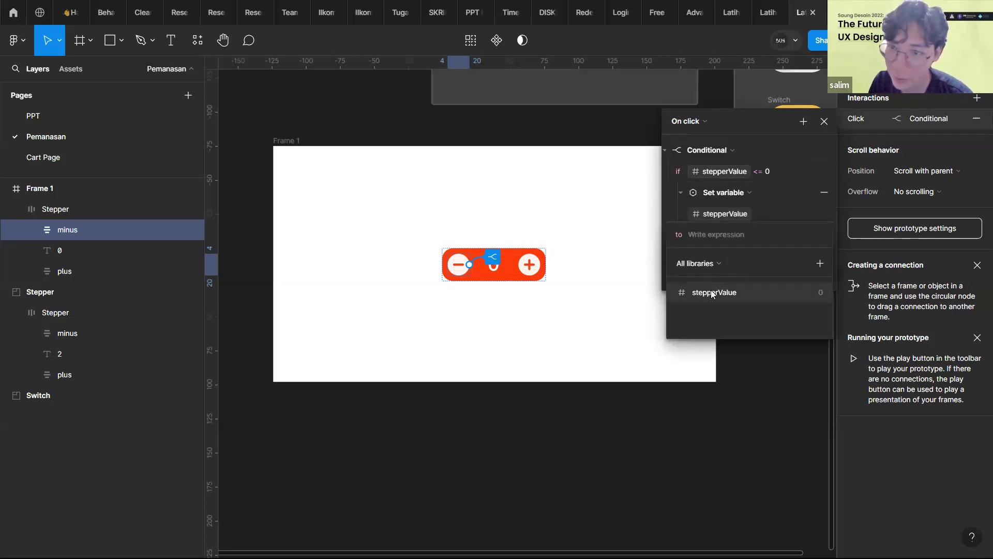
left_click(712, 292)
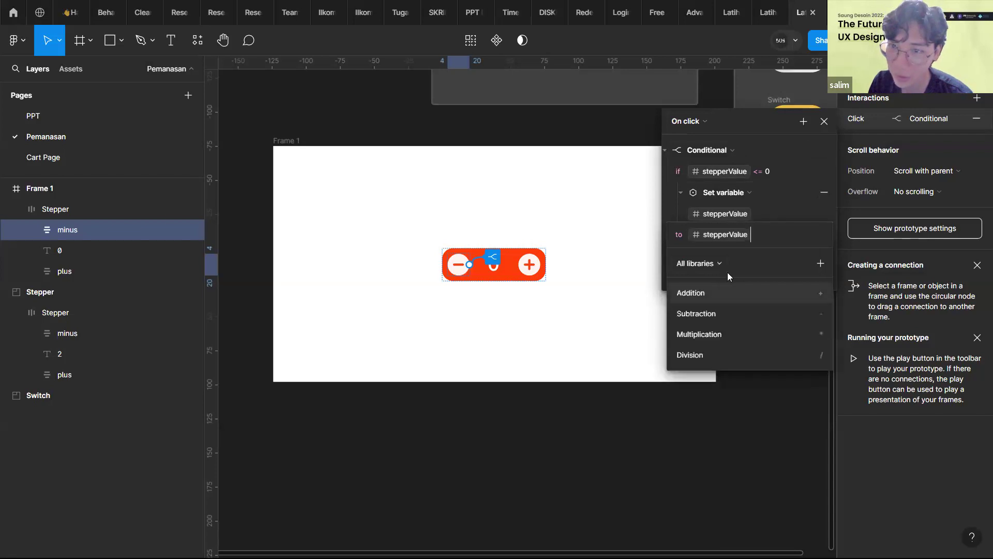
left_click(752, 333)
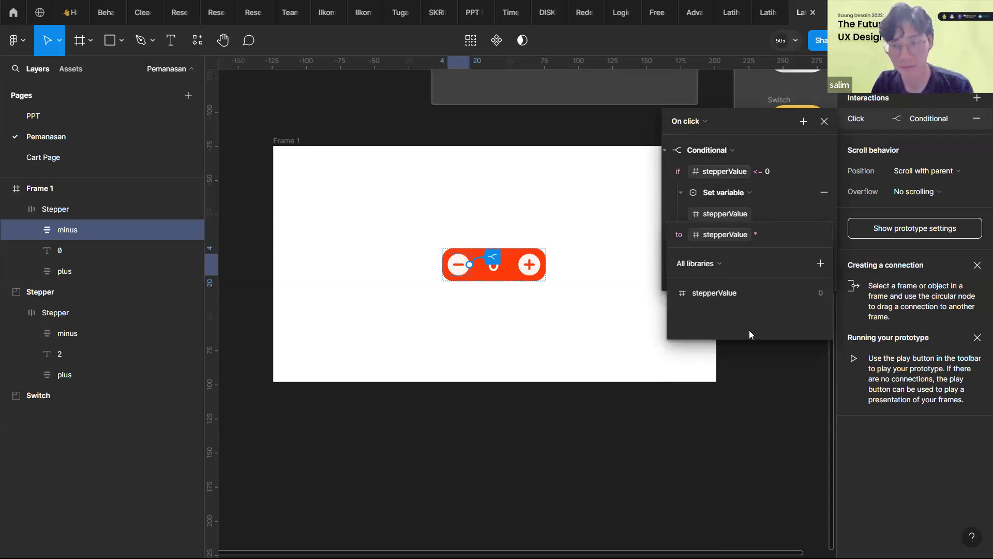
type("0")
key("Return")
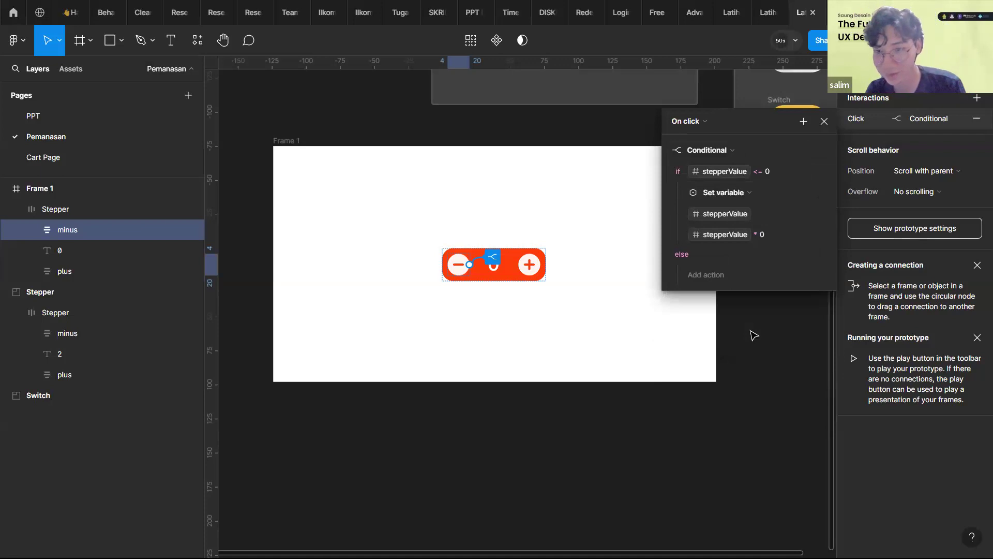
- Add a Set variable action to the else branch that sets stepperValue to stepperValue - 1, and close the interaction settings
left_click(715, 275)
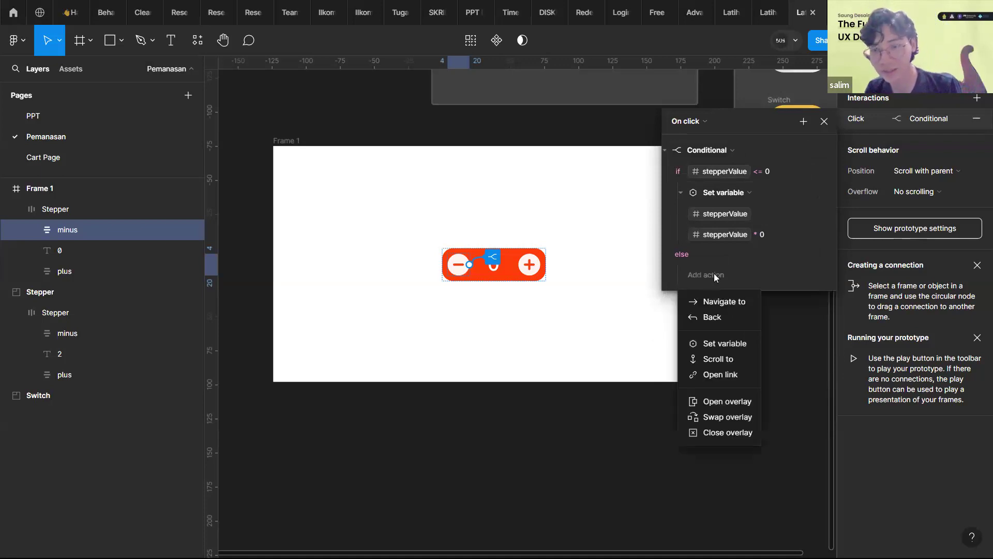
left_click(723, 344)
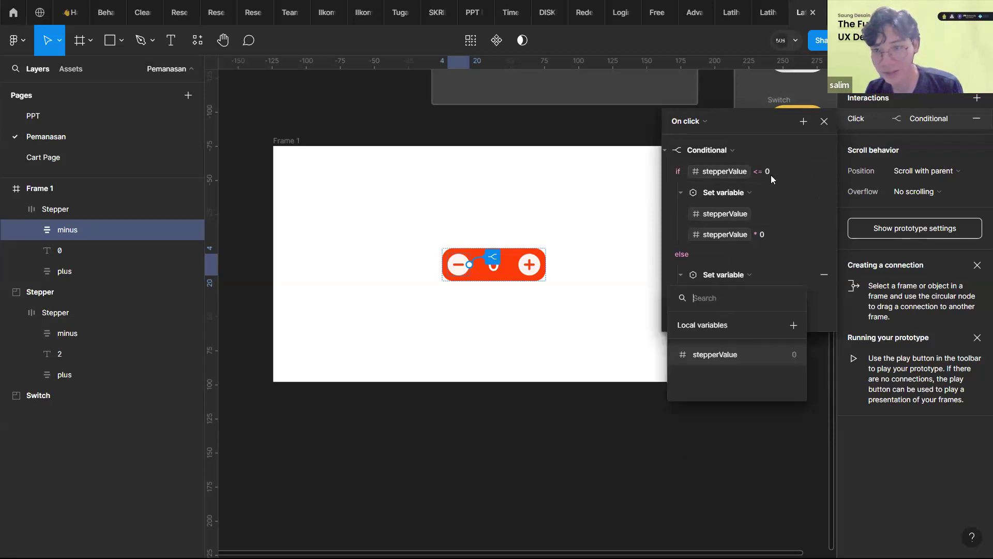
left_click(722, 355)
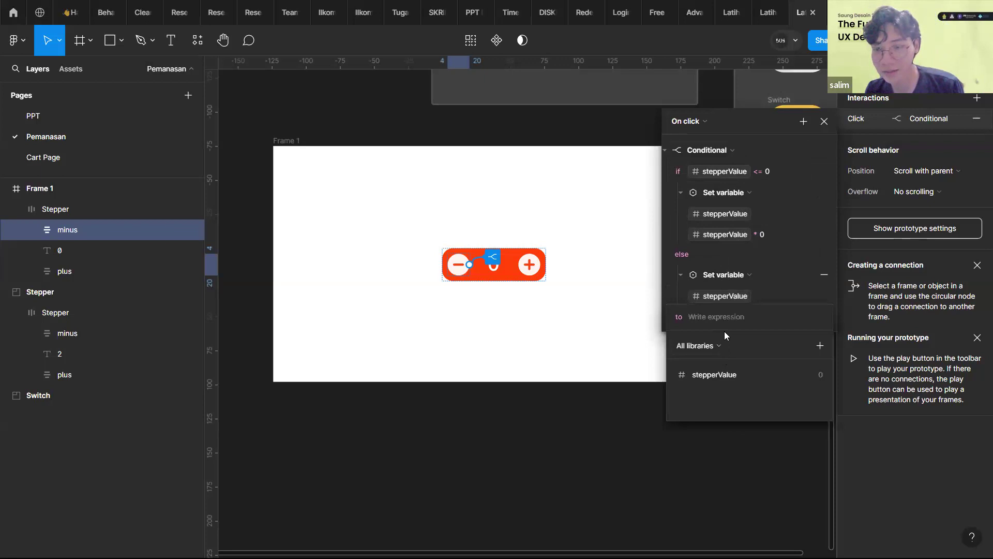
left_click(717, 373)
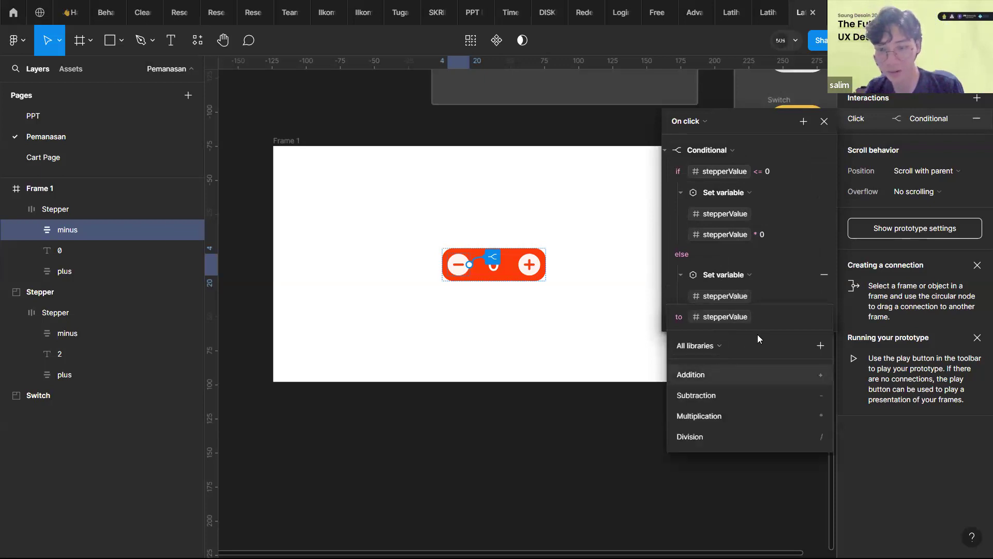
left_click(754, 401)
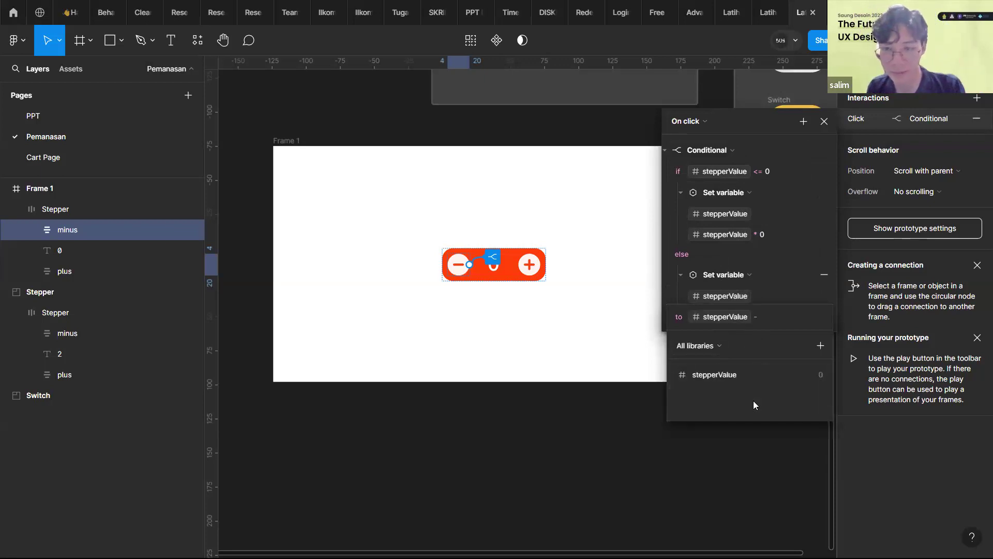
type("1")
key("Return")
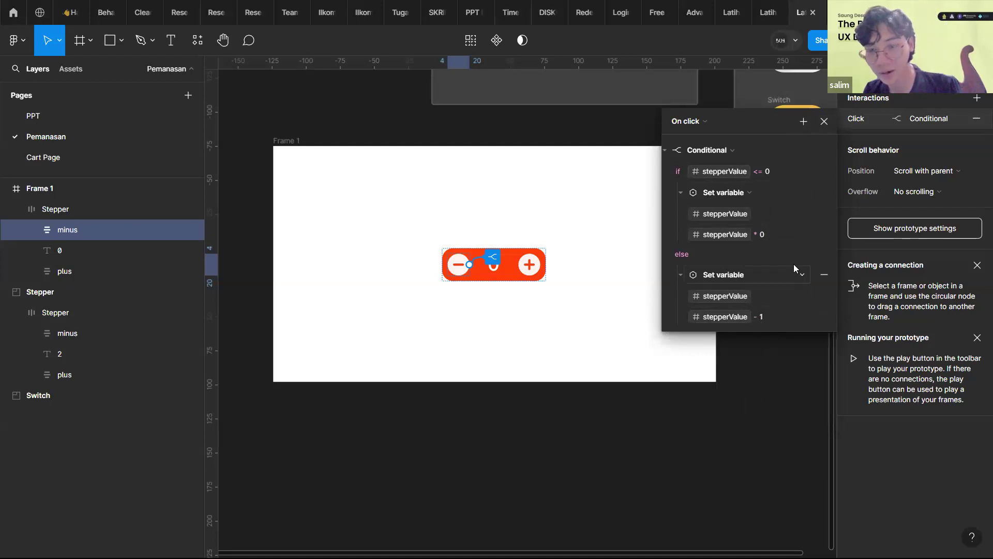
left_click(823, 122)
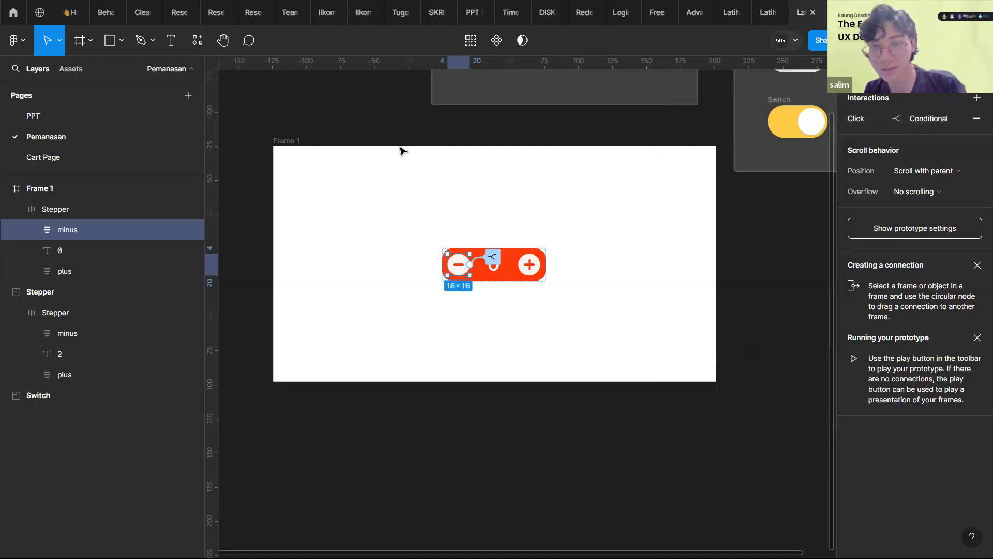
- Preview Frame 1 as a prototype and raise the stepper repeatedly with its plus button
left_click(297, 141)
key("shift+space")
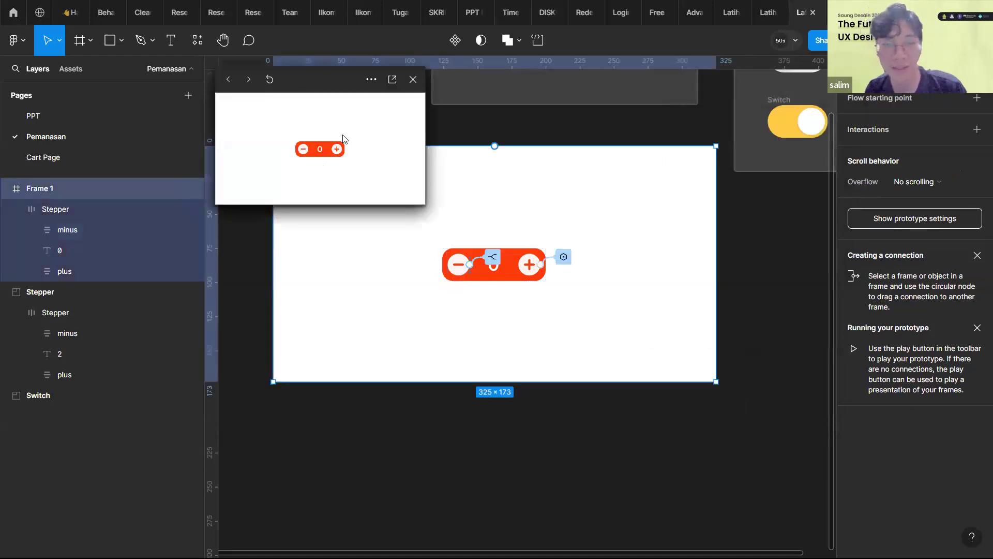
left_click(337, 150)
left_click(338, 150)
left_click(337, 149)
left_click(338, 149)
left_click(338, 149)
left_click(337, 150)
left_click(338, 149)
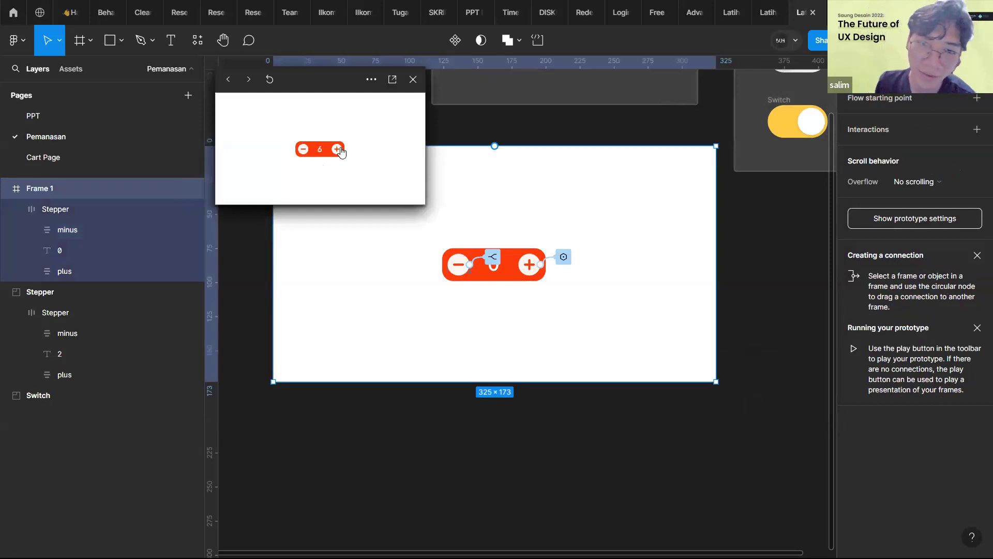
- Enlarge the prototype preview, test the stepper's count down to zero and up again, and close the preview
left_click_drag(448, 262, 415, 276)
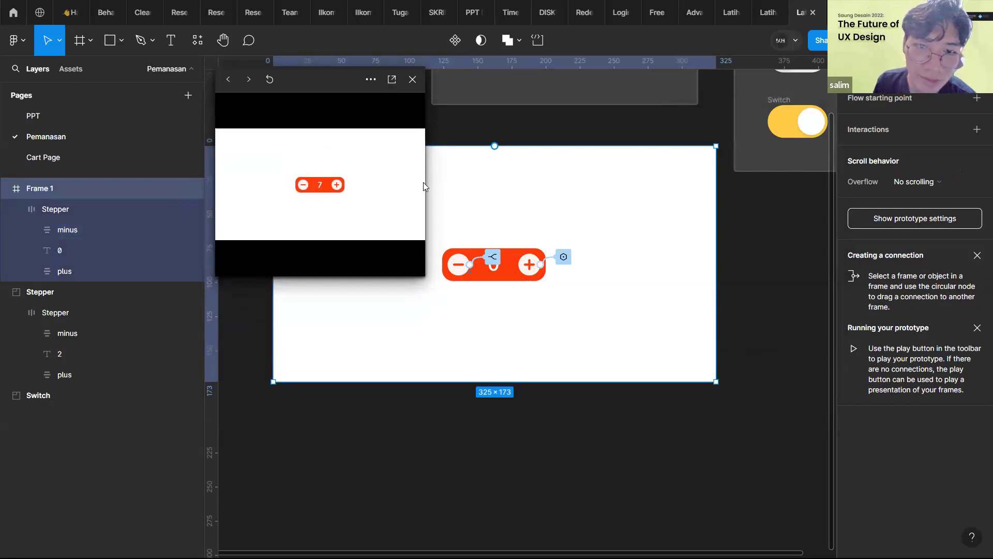
left_click_drag(424, 125, 562, 131)
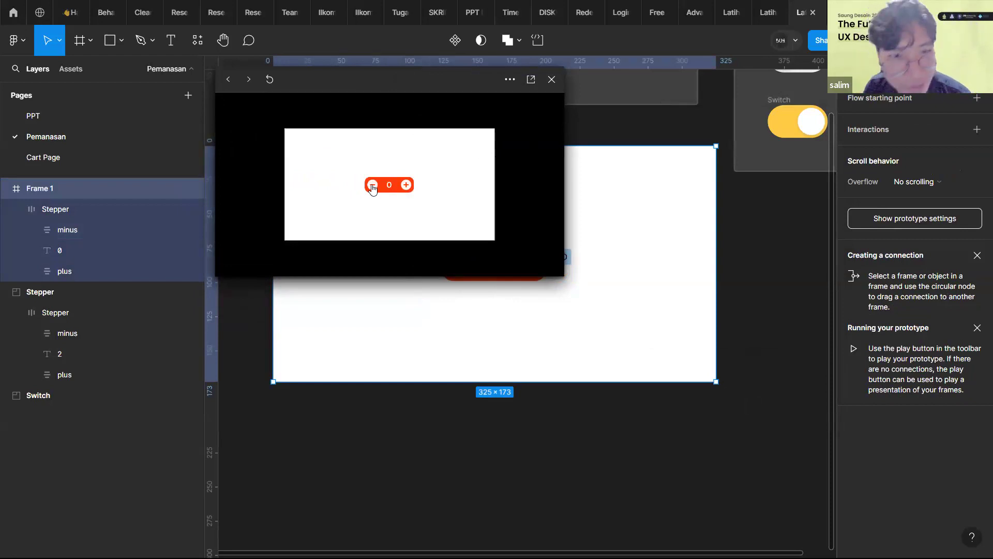
left_click(406, 187)
left_click(406, 187)
left_click(406, 187)
left_click(405, 187)
left_click(405, 187)
left_click(404, 186)
left_click(404, 186)
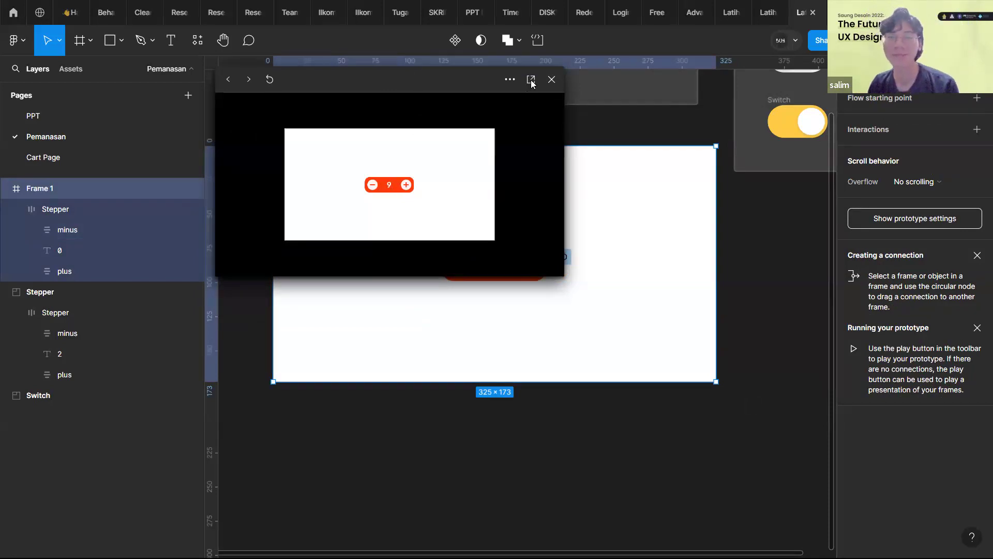
left_click(552, 79)
- Reopen the minus button's on-click interaction and replace its existing conditional with a new blank Conditional action
left_click(490, 256)
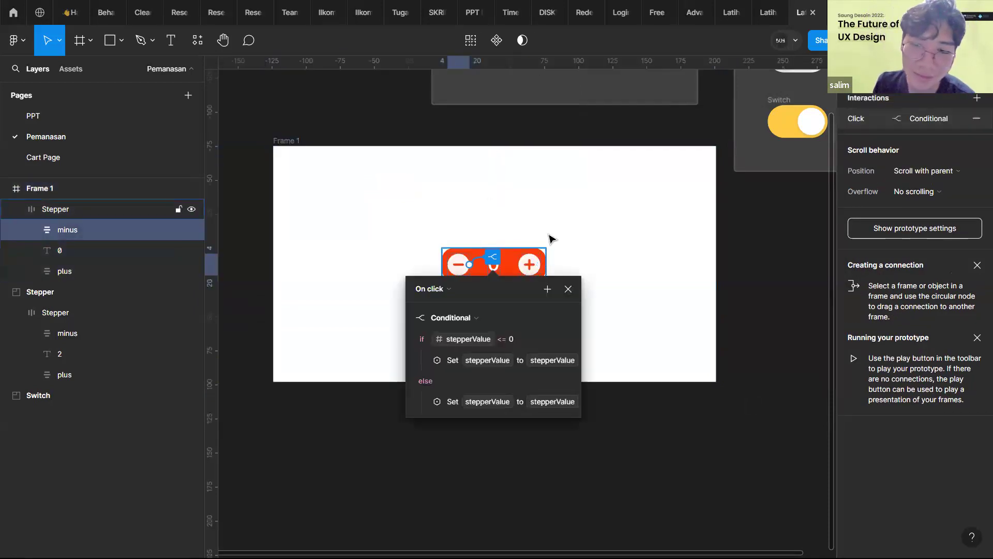
left_click(409, 317)
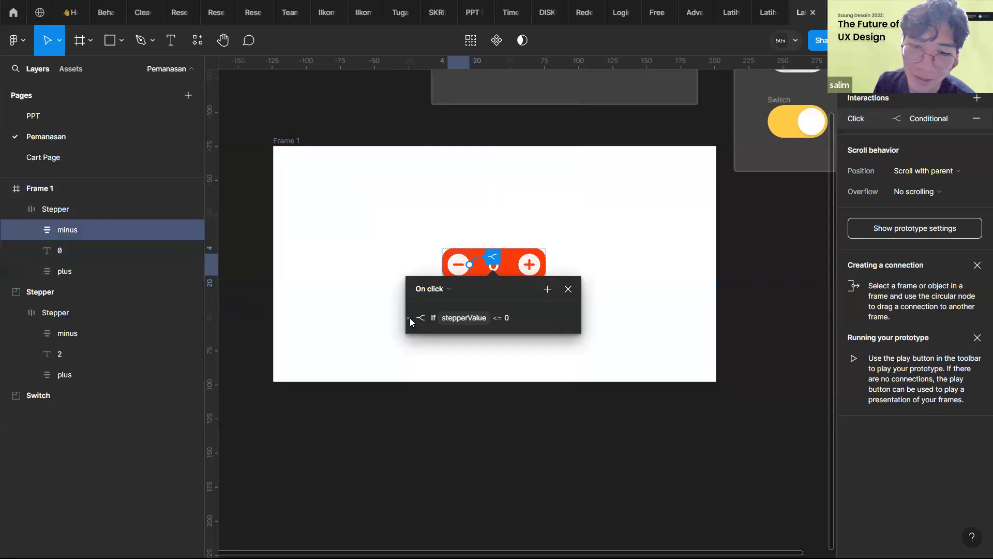
left_click(409, 318)
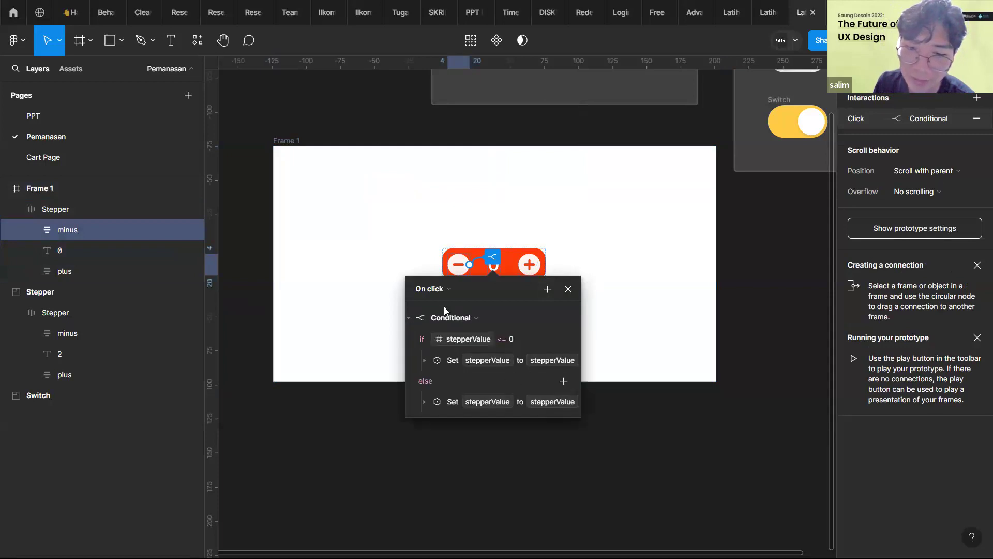
left_click(551, 292)
left_click(577, 373)
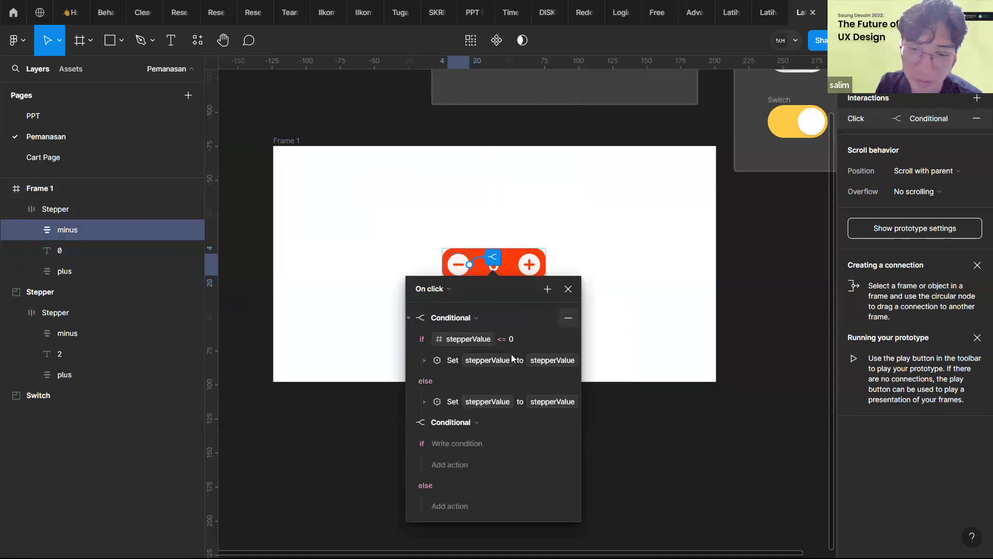
- Set the if condition of the minus button's new conditional to stepperValue != 0
left_click(471, 338)
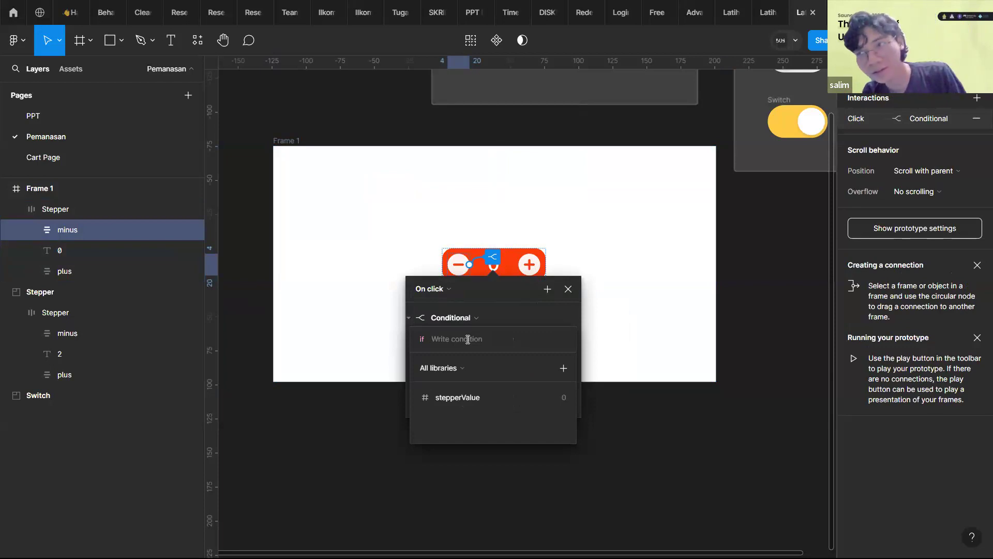
left_click(474, 398)
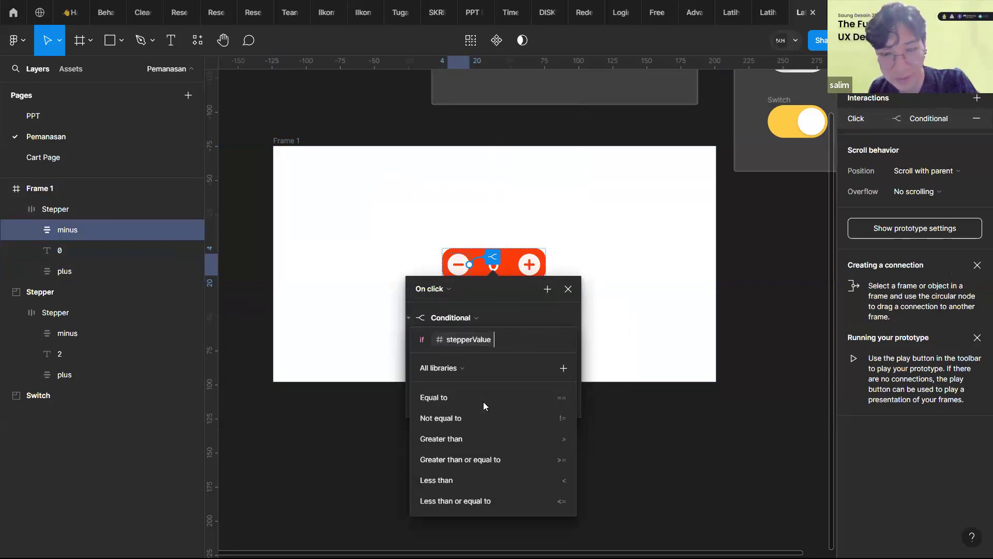
left_click(488, 416)
type("0")
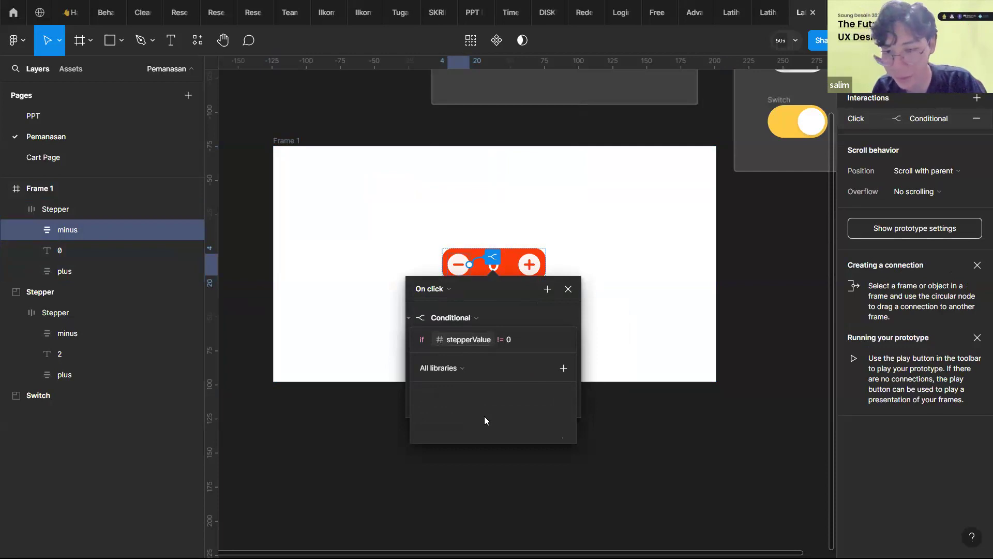
key("Return")
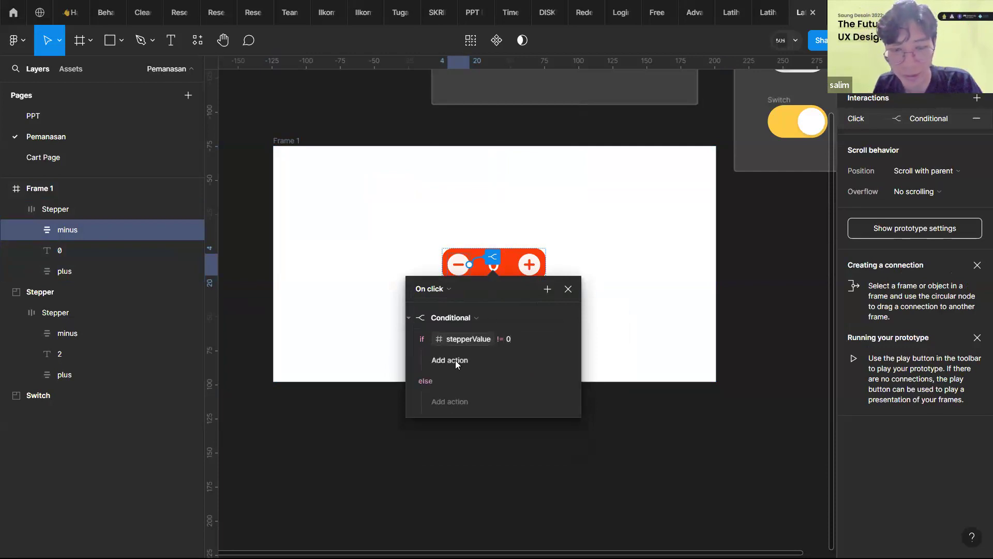
- Add a Set variable action to the if branch that sets stepperValue to stepperValue - 1, and close the interaction settings
left_click(451, 360)
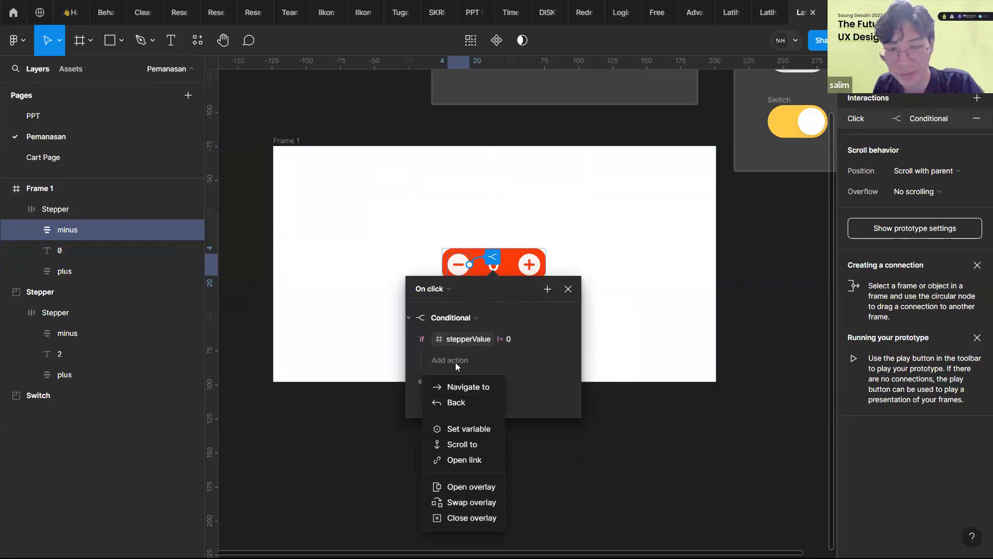
left_click(459, 428)
left_click(459, 440)
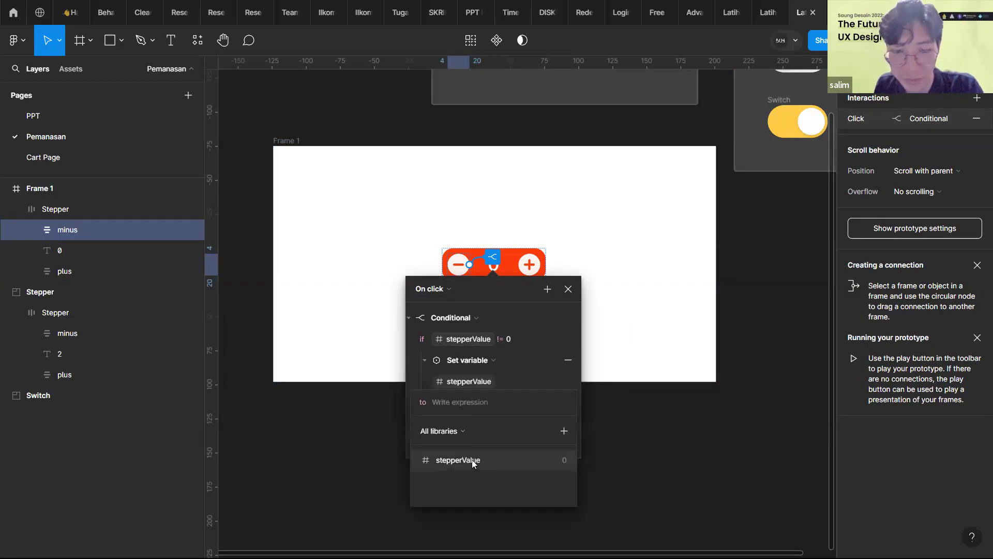
left_click(472, 459)
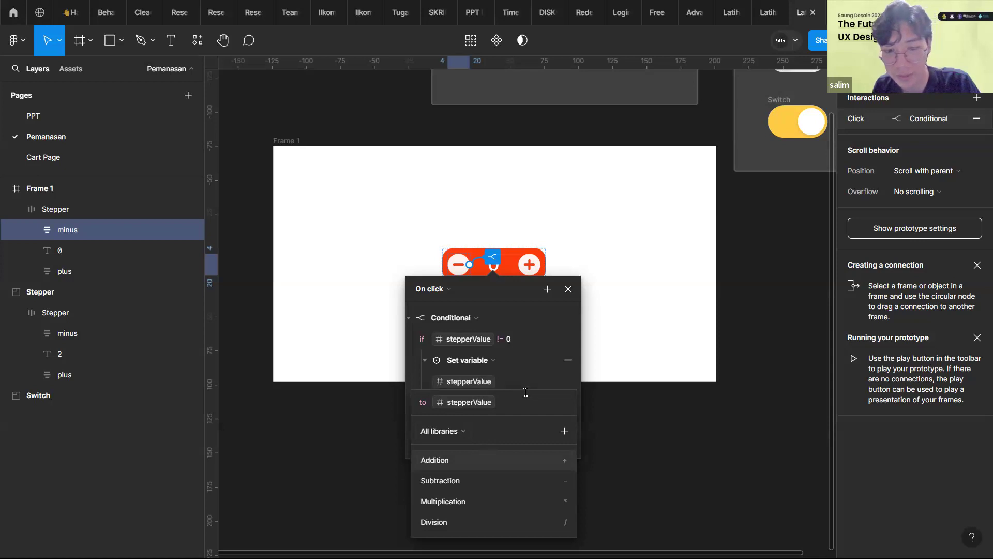
type("-1")
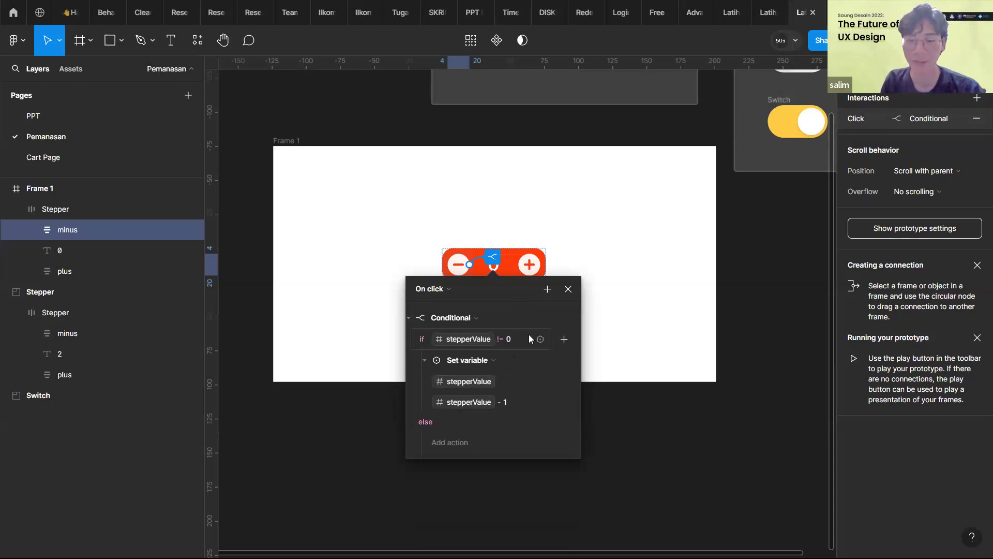
left_click(571, 289)
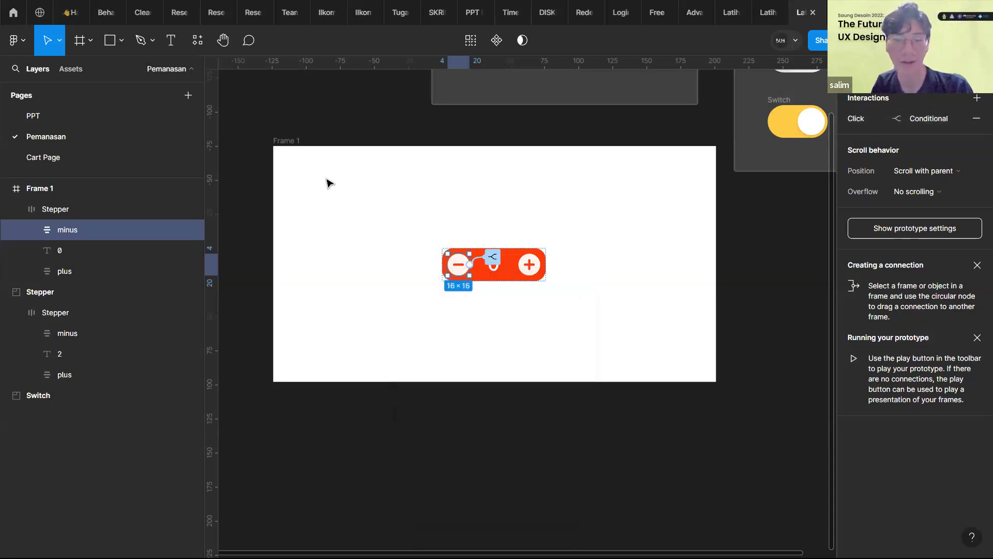
- Preview Frame 1 as a prototype, test the stepper with the new condition, and close the preview
left_click(295, 140)
key("shift+space")
left_click(406, 184)
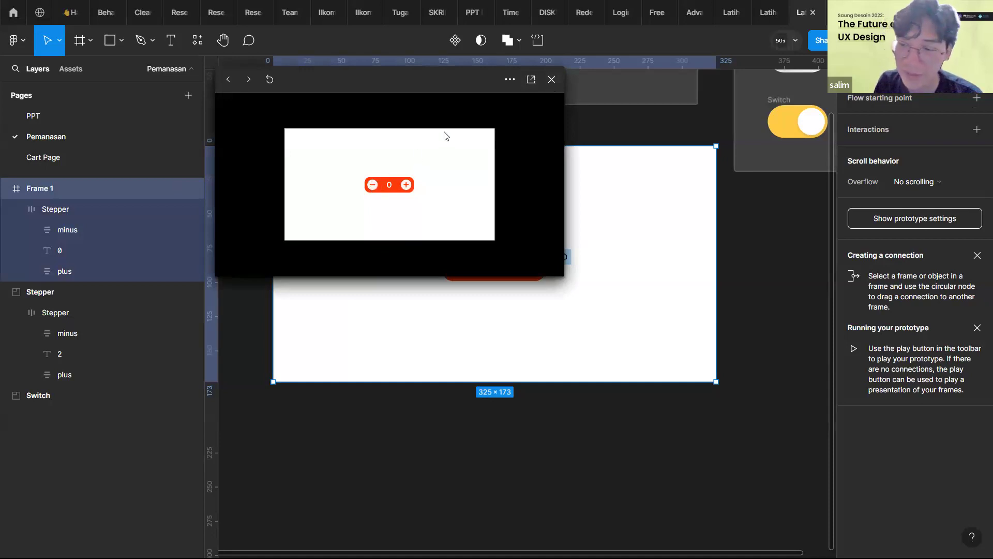
left_click(551, 81)
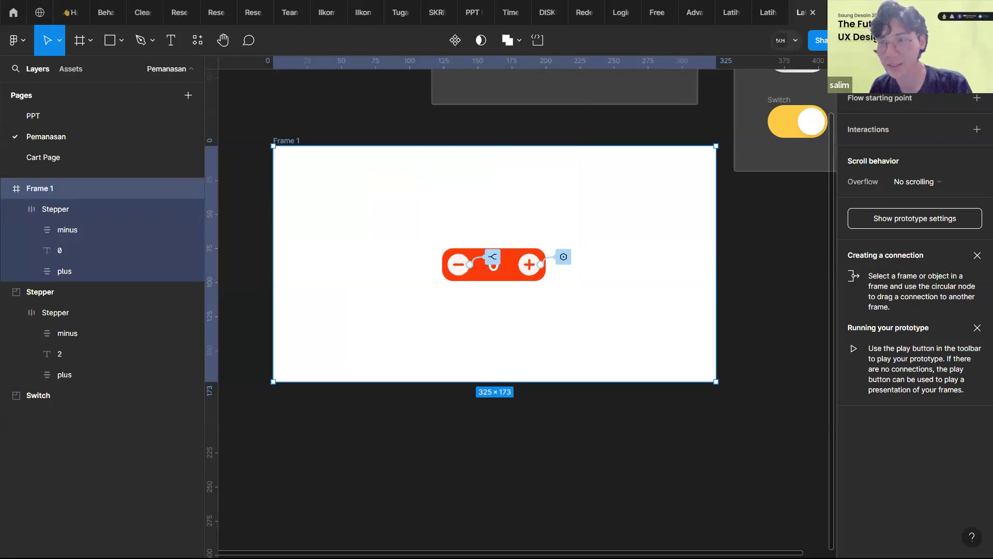
- Switch from prototype to design editing and deselect Frame 1
left_click(860, 69)
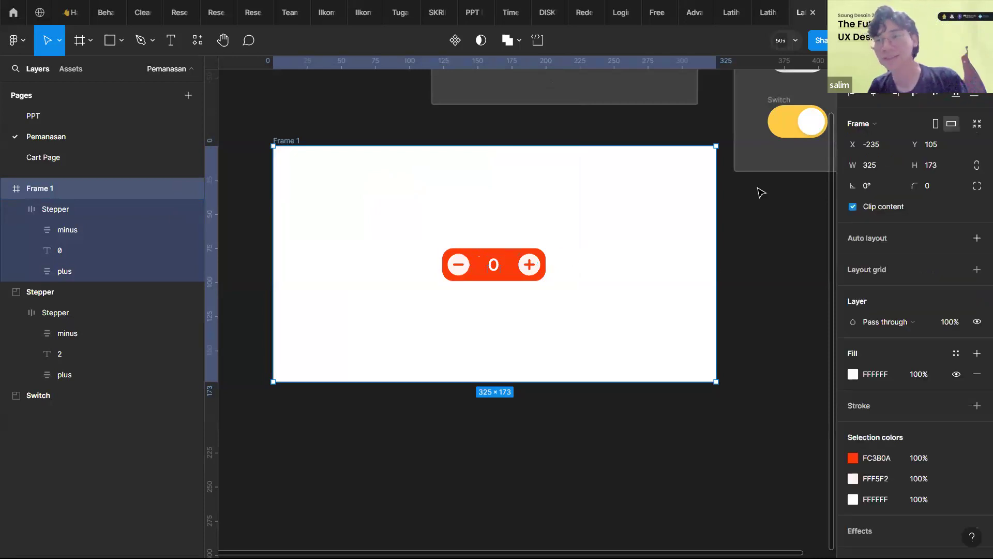
left_click(743, 249)
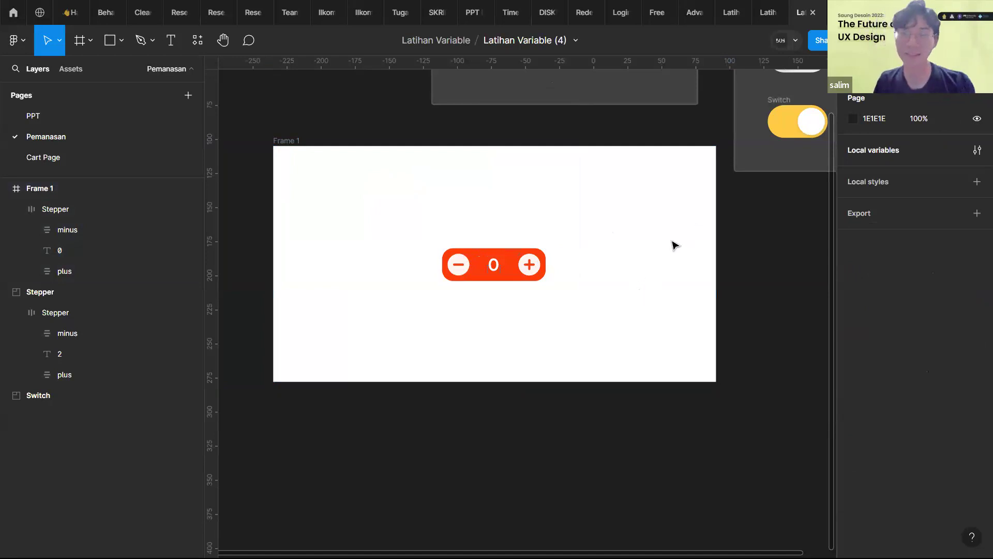
- Copy both the off and on switch frames out of the Switch section to the empty canvas beside it
scroll(671, 244, "down", 2)
scroll(674, 244, "right", 6)
scroll(653, 221, "up", 1)
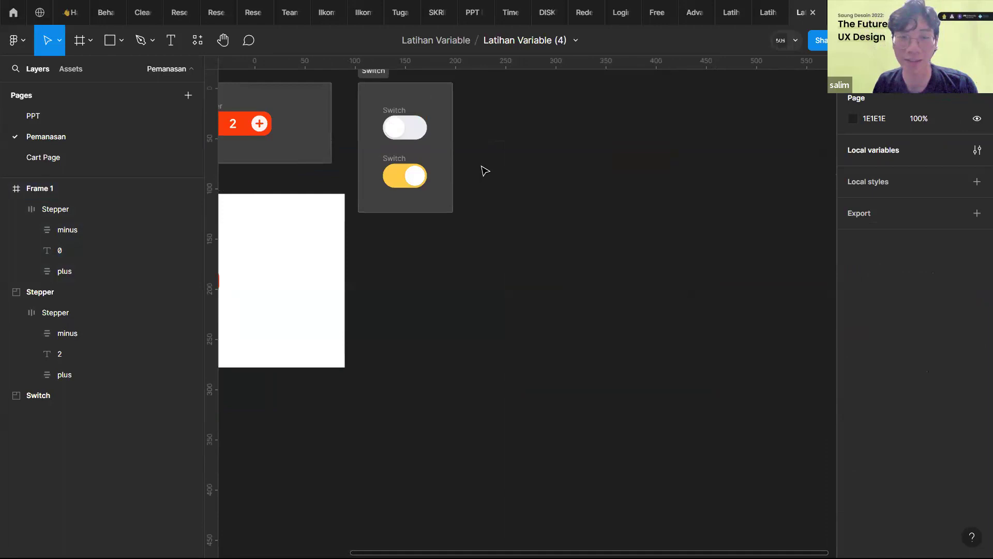
left_click(396, 118)
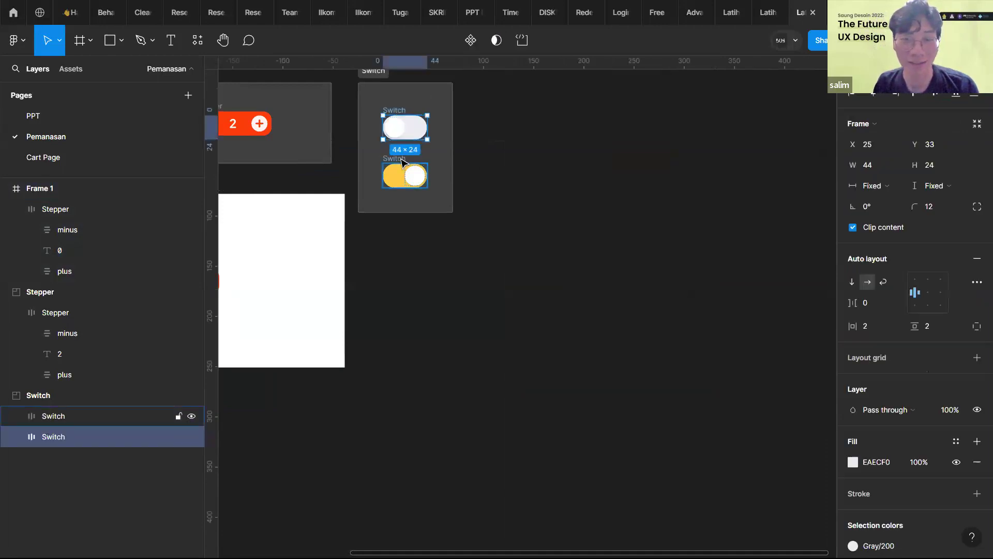
left_click(403, 164, "shift")
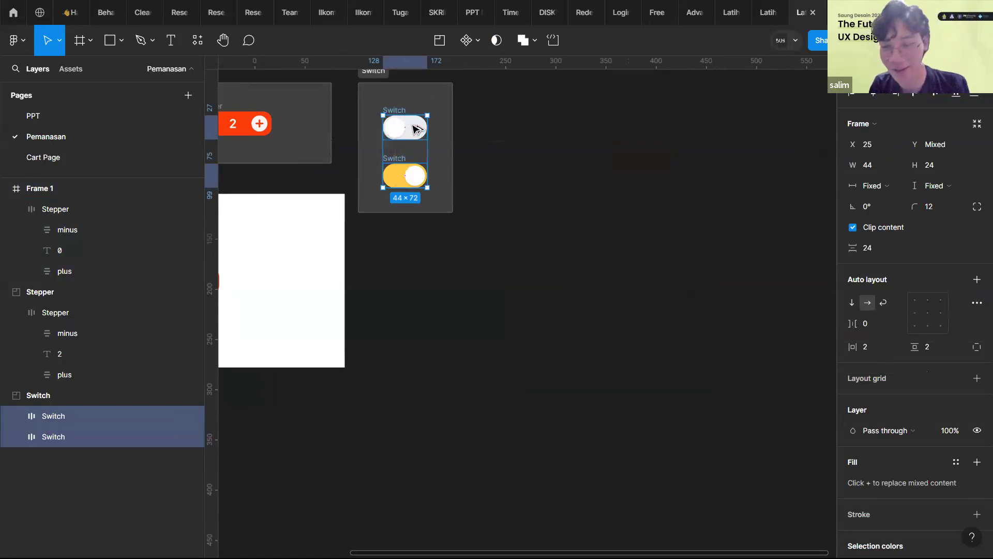
left_click_drag(414, 129, 665, 123)
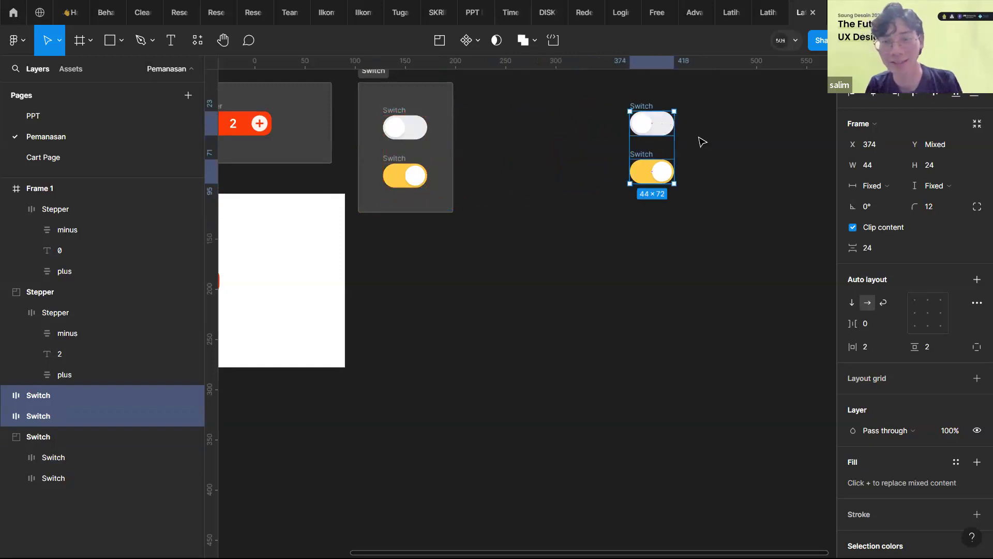
- Combine the two copied switch frames into a component set
scroll(599, 107, "right", 5)
scroll(599, 111, "up", 3)
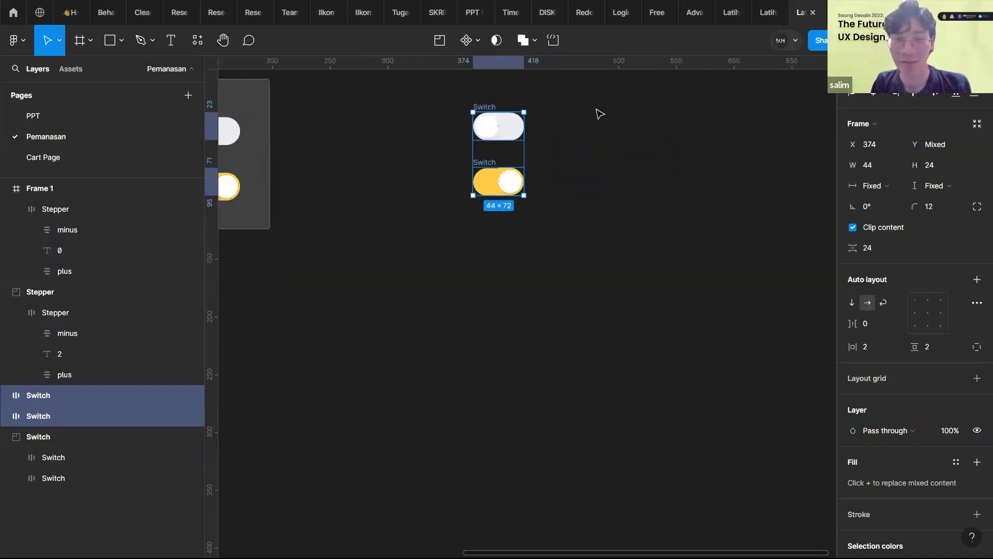
left_click(478, 41)
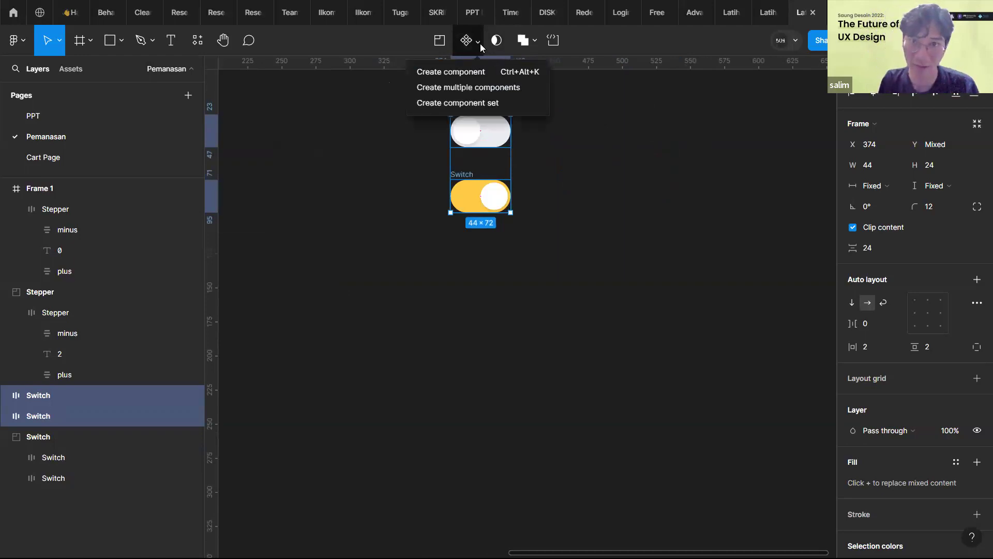
left_click(479, 45)
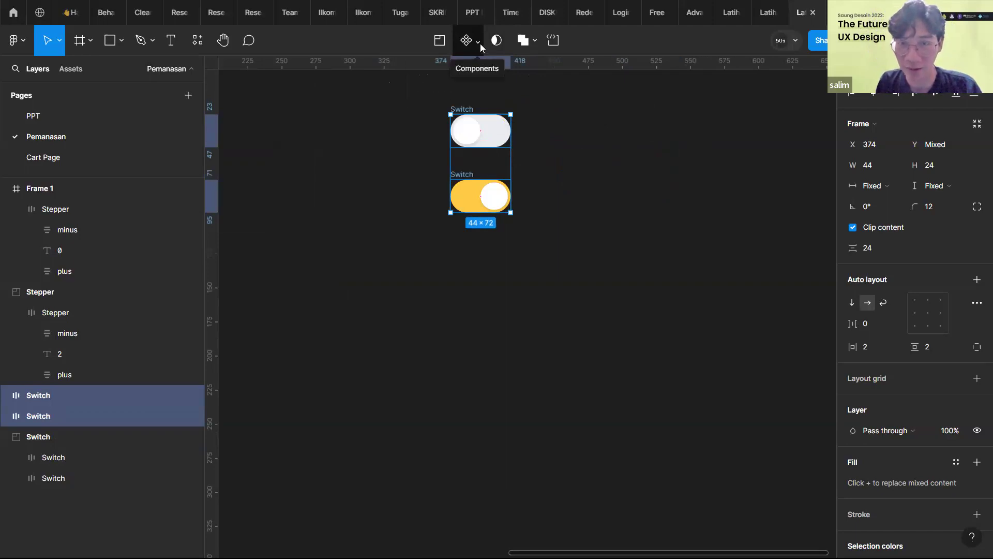
left_click(480, 45)
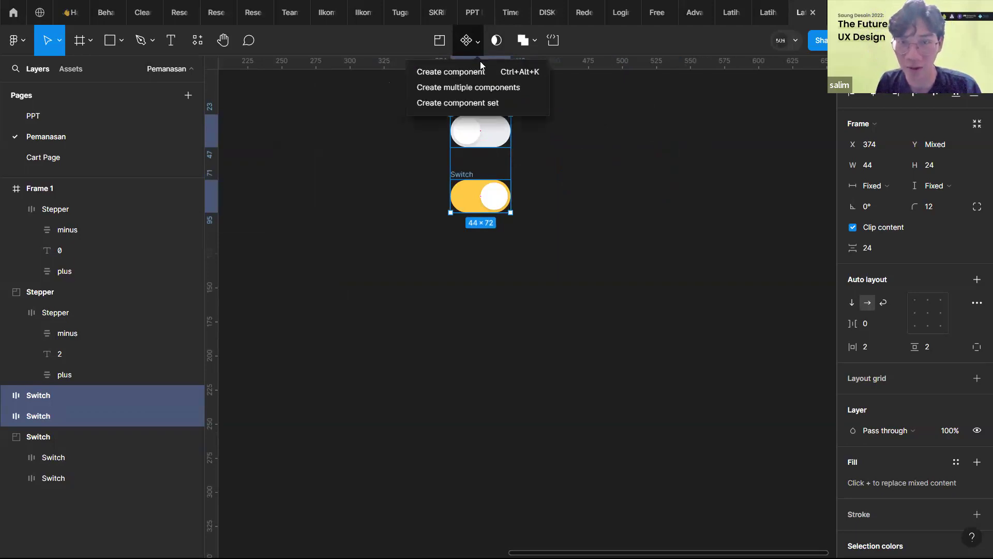
left_click(482, 103)
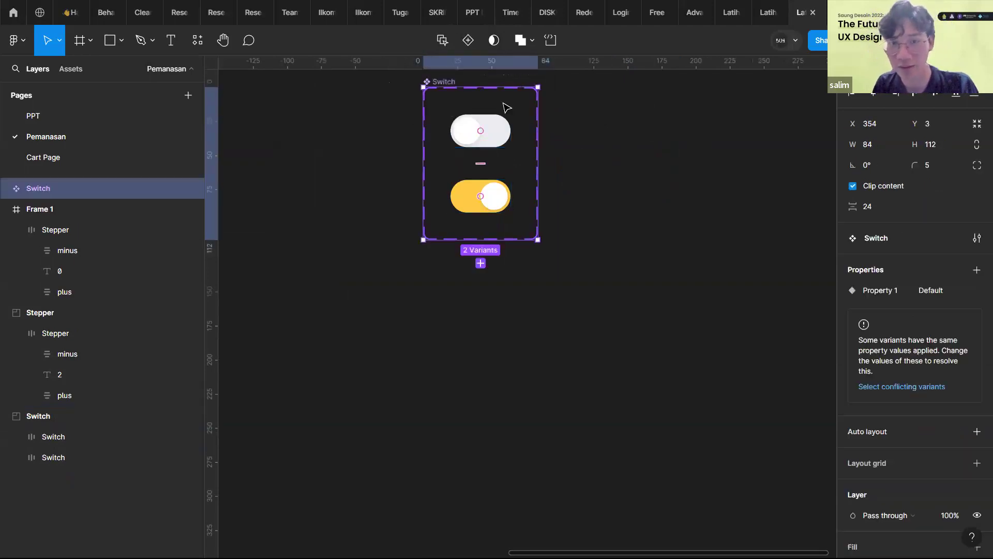
- Rename the Switch component set's variant property to State
double_click(873, 291)
type("State")
key("Return")
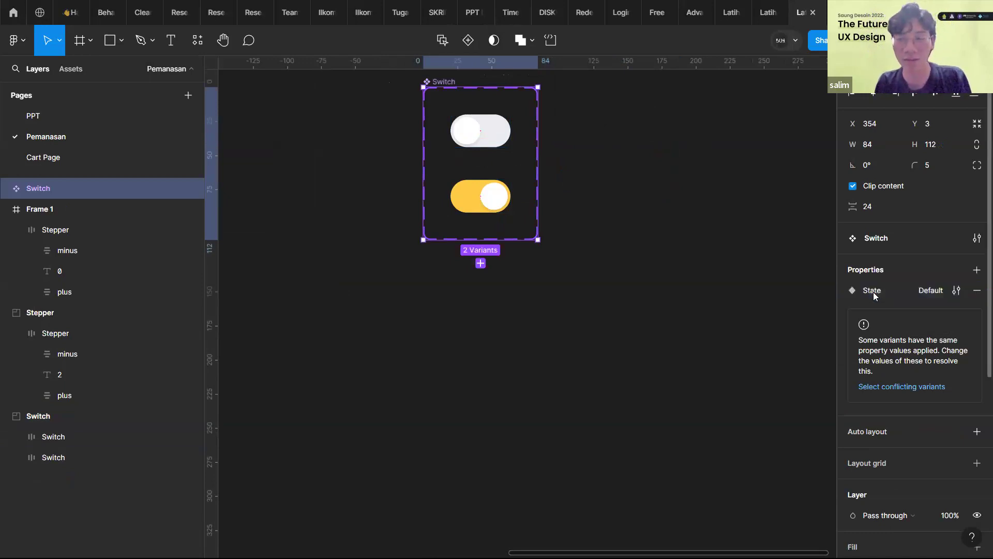
- Set the State value to False for the grey switch variant and to True for the yellow one
left_click(458, 135)
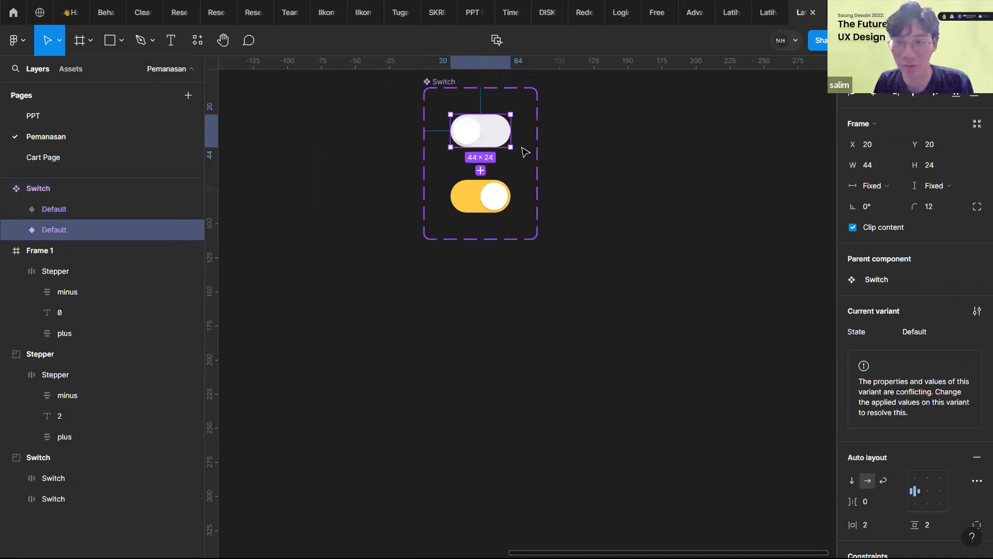
left_click(931, 335)
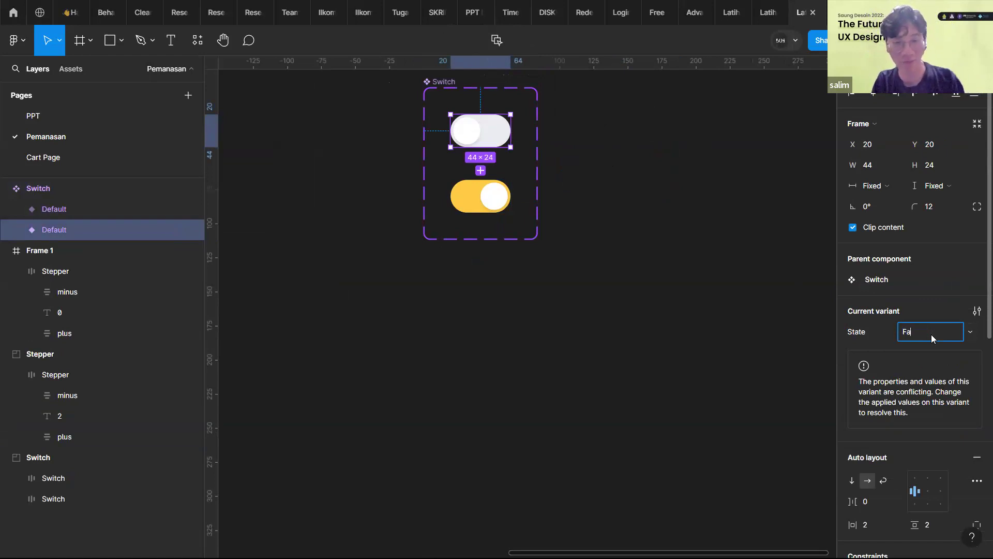
key("Return")
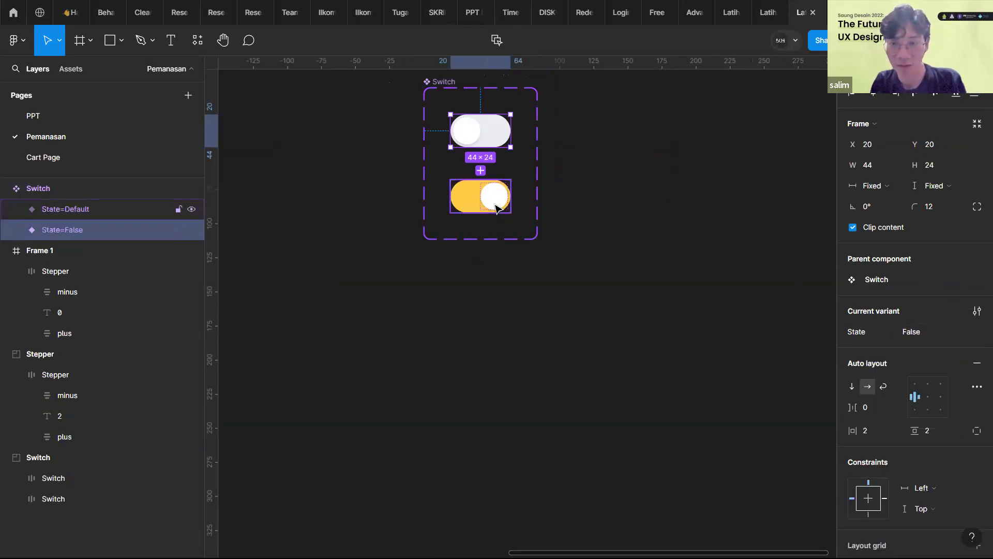
left_click(492, 195)
left_click(931, 334)
type("True")
key("Return")
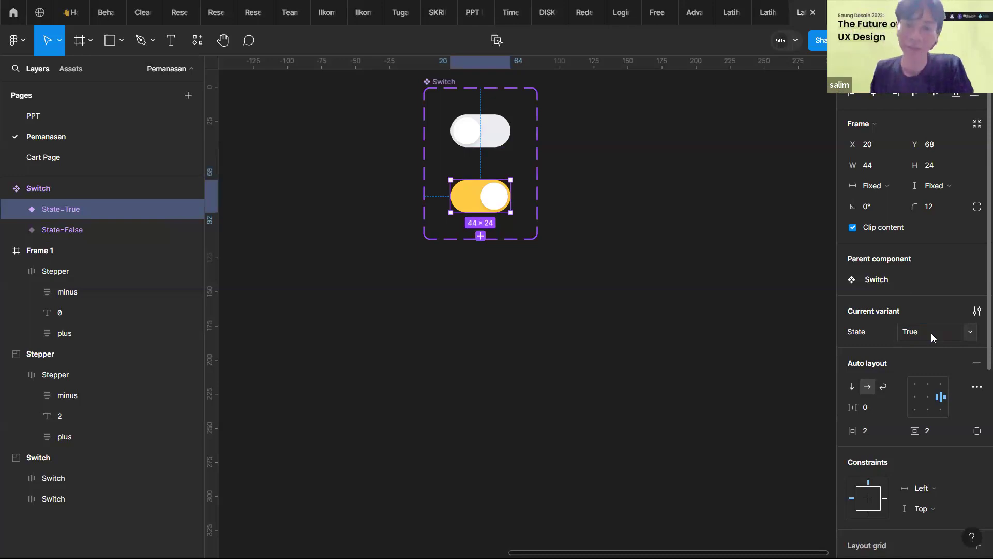
left_click(758, 161)
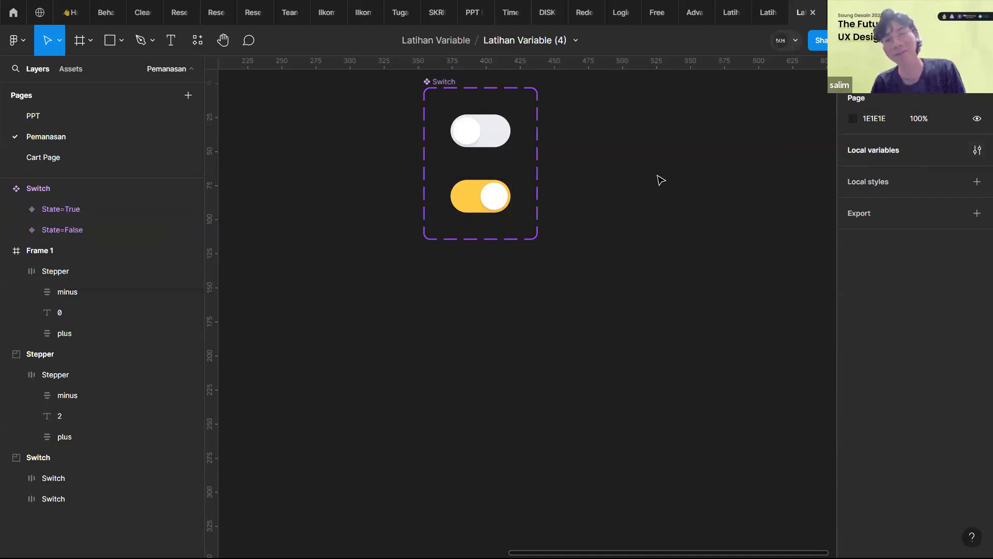
- Draw a new wide frame about 208 px tall on the empty canvas beside the Switch component set
scroll(625, 246, "right", 5)
key("f")
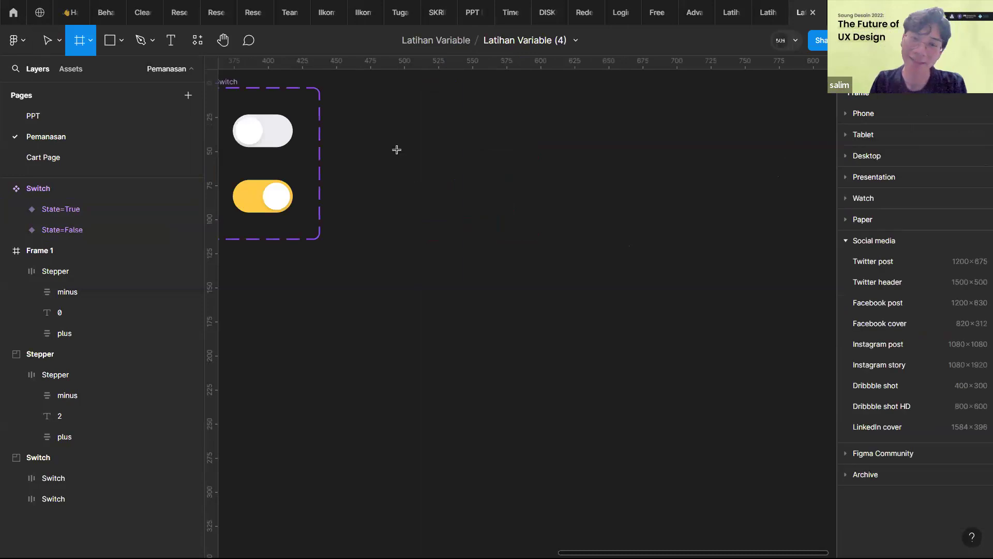
left_click_drag(376, 149, 797, 450)
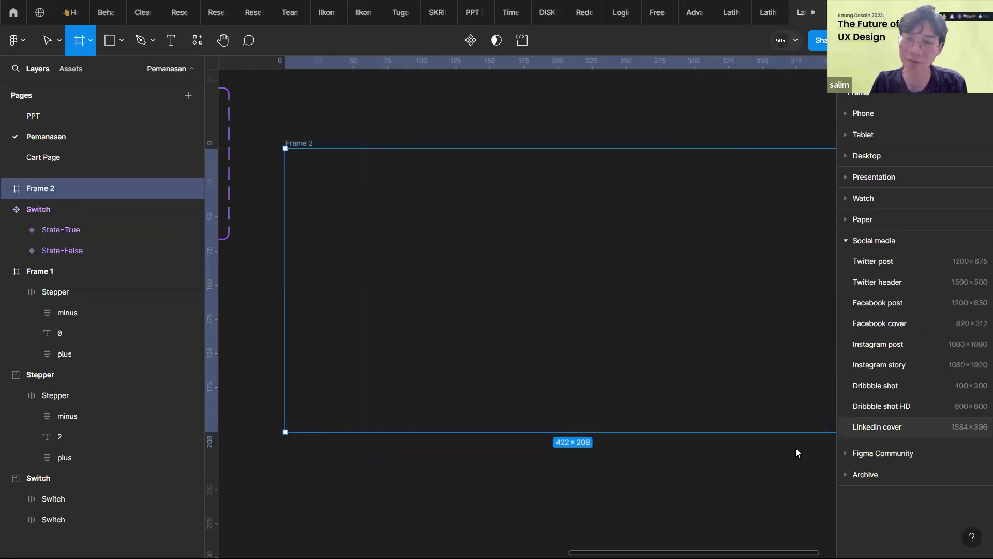
scroll(457, 331, "down", 3)
left_click(425, 207)
scroll(438, 207, "left", 2)
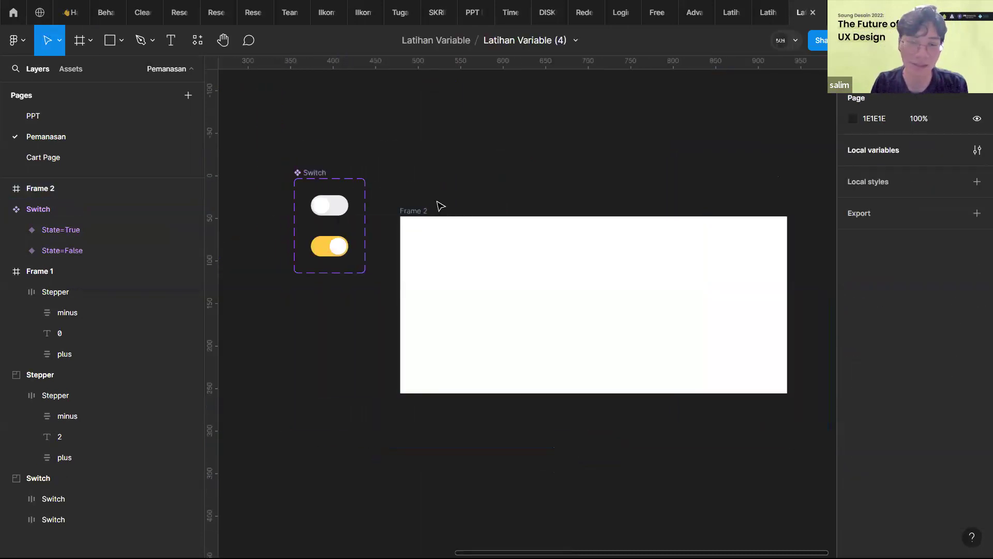
- Insert an instance of the local Switch component near the upper middle of Frame 2
scroll(440, 207, "up", 2)
left_click(82, 72)
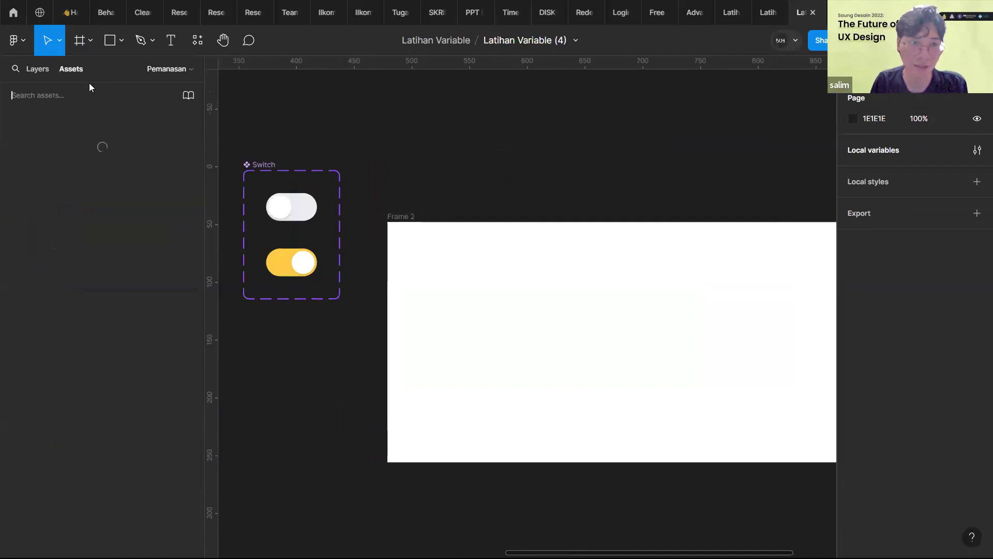
left_click_drag(41, 191, 620, 256)
left_click(694, 148)
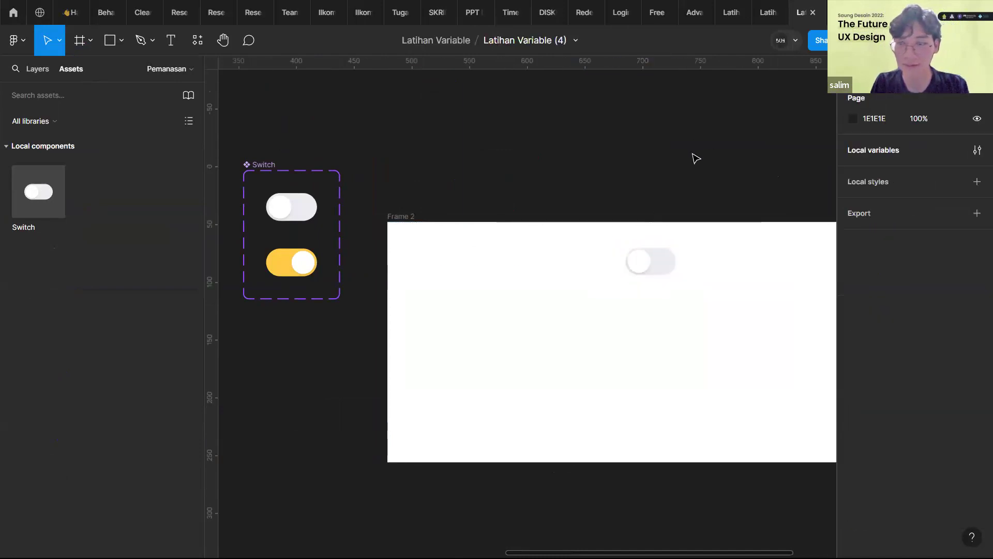
- Draw a rectangle about 318 × 102 px below the switch in Frame 2, centred horizontally with a corner radius of 24
scroll(688, 164, "down", 5)
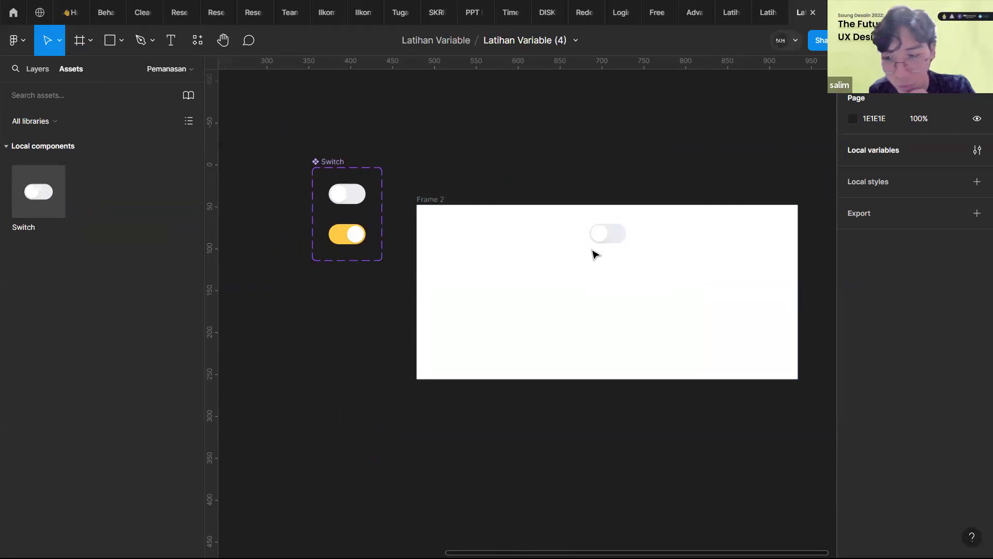
key("r")
mouse_move(489, 283)
left_mouse_down()
mouse_move(714, 324)
mouse_move(720, 350)
mouse_move(755, 360)
left_mouse_up()
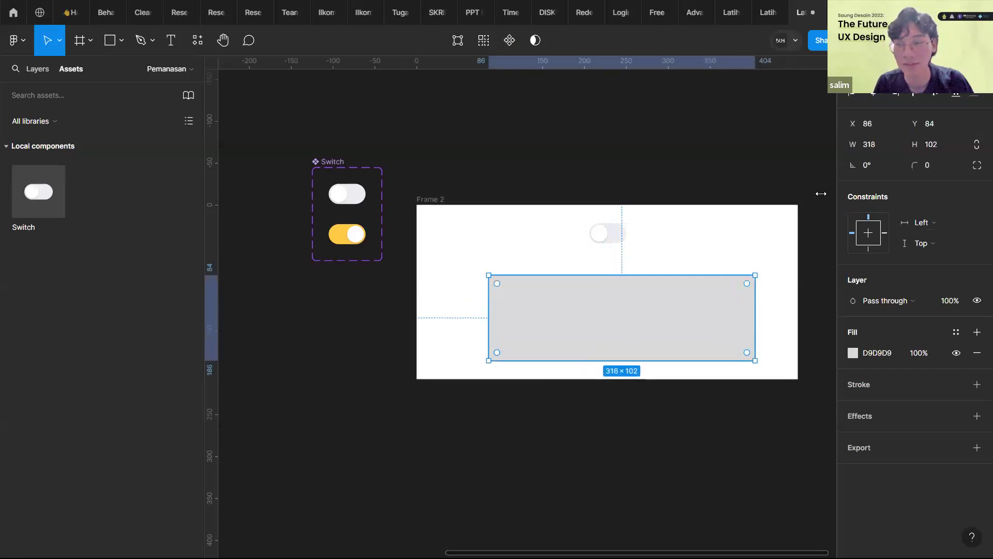
key("alt+h")
left_click(933, 166)
type("24")
left_click(781, 164)
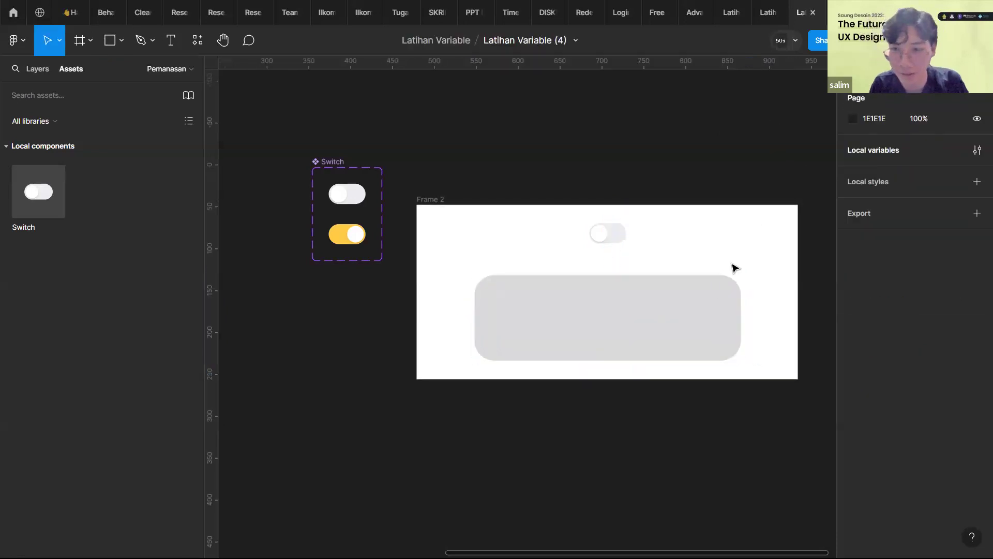
- Change the rounded rectangle's fill to yellow FFEE56
left_click(733, 284)
left_click(853, 352)
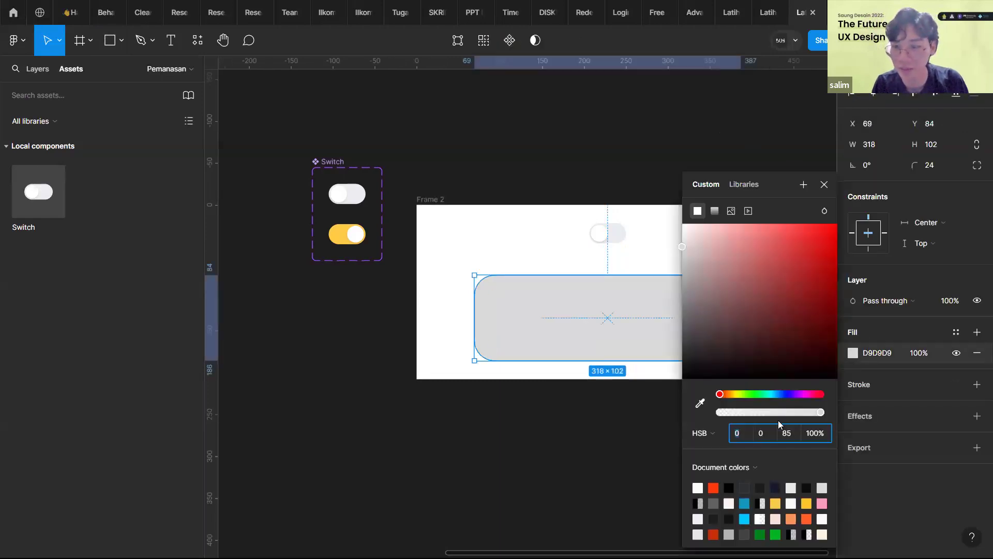
mouse_move(751, 393)
left_mouse_down()
mouse_move(782, 391)
mouse_move(734, 391)
left_mouse_up()
left_click_drag(784, 226, 785, 201)
left_click(823, 183)
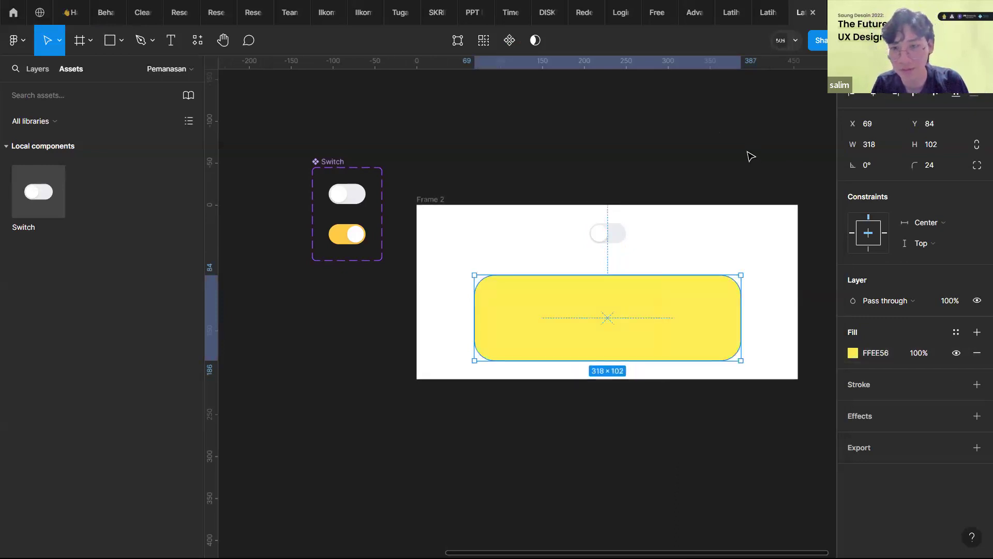
left_click(658, 190)
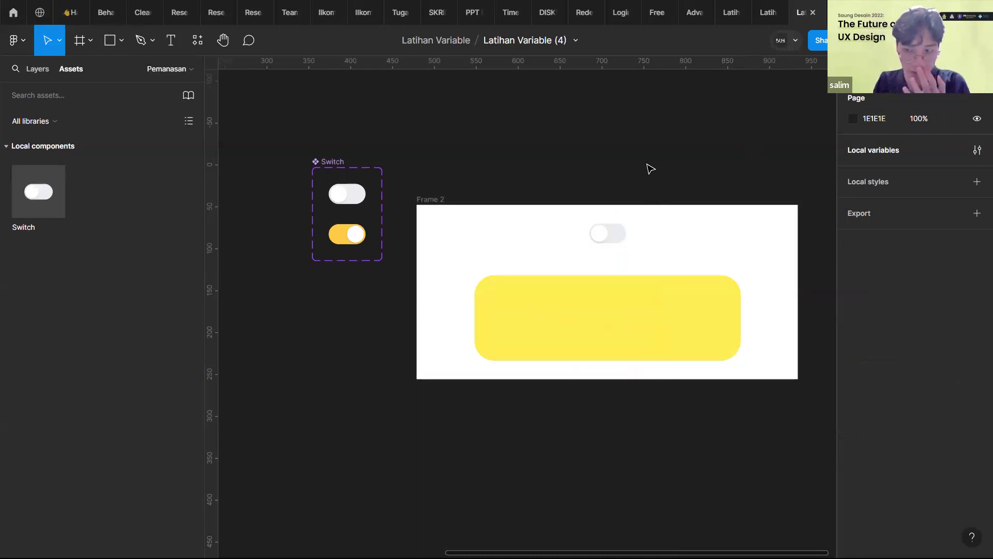
- Create a local Boolean variable named switchToggle, with its value left at False
left_click(941, 160)
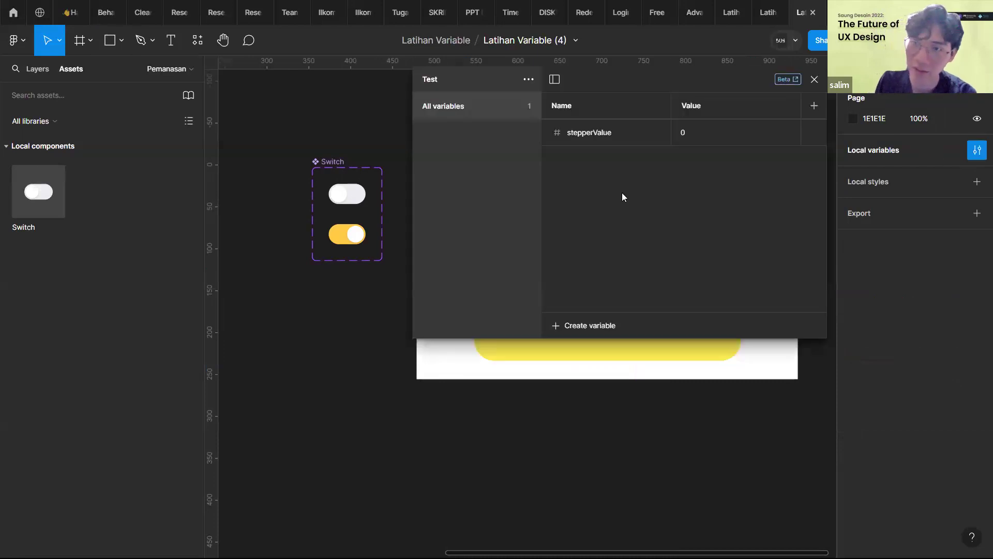
left_click(585, 326)
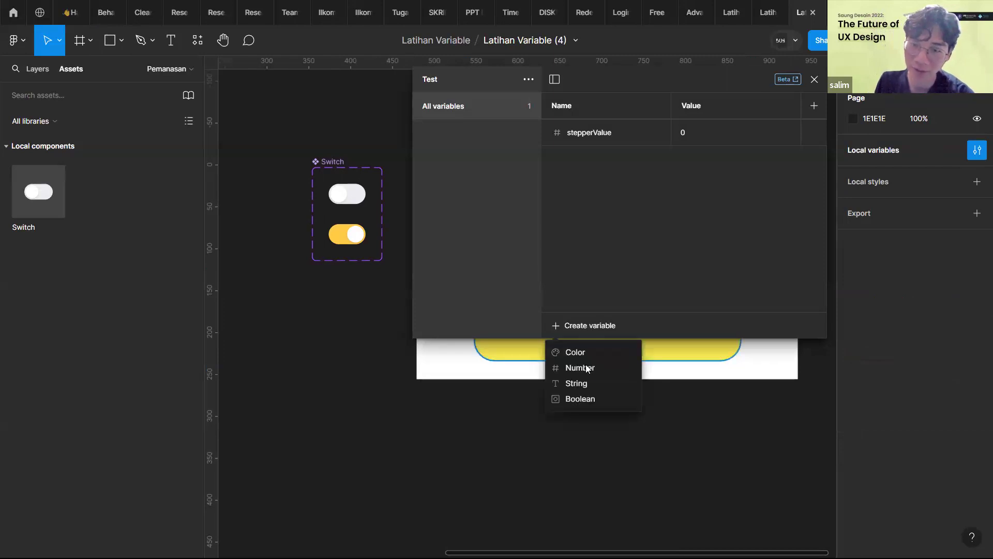
left_click(588, 399)
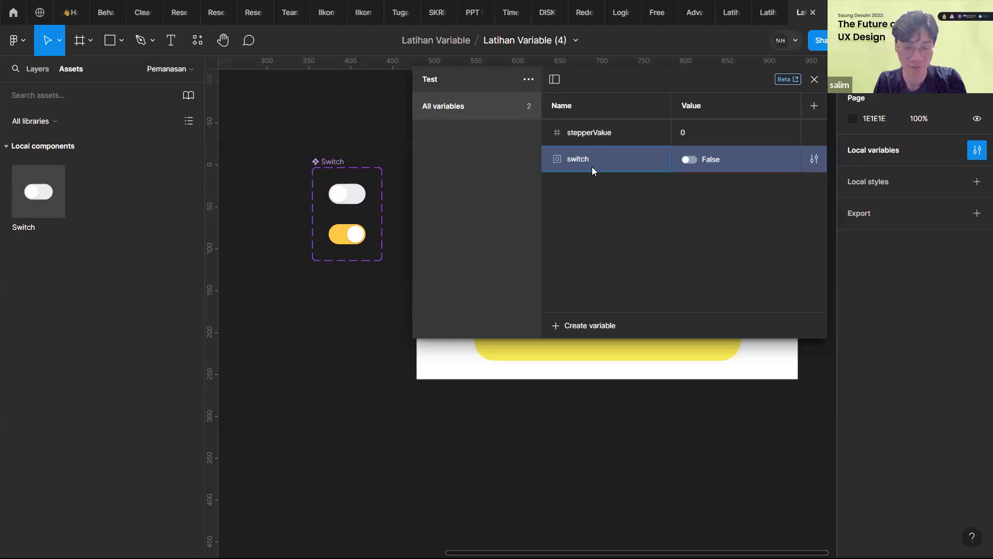
key("Return")
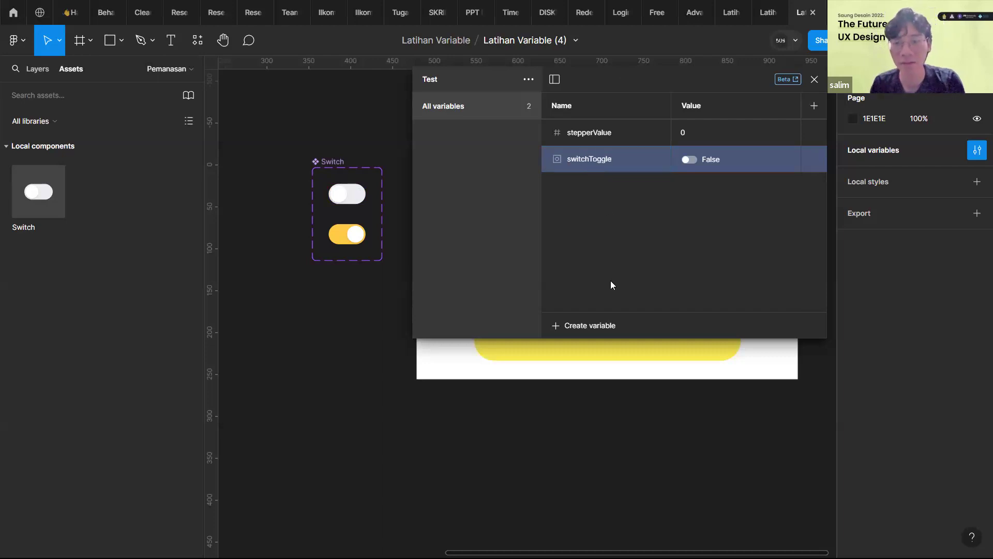
- Create a local Boolean variable named isRectVisible, keeping its value at False
left_click(609, 324)
scroll(496, 346, "right", 5)
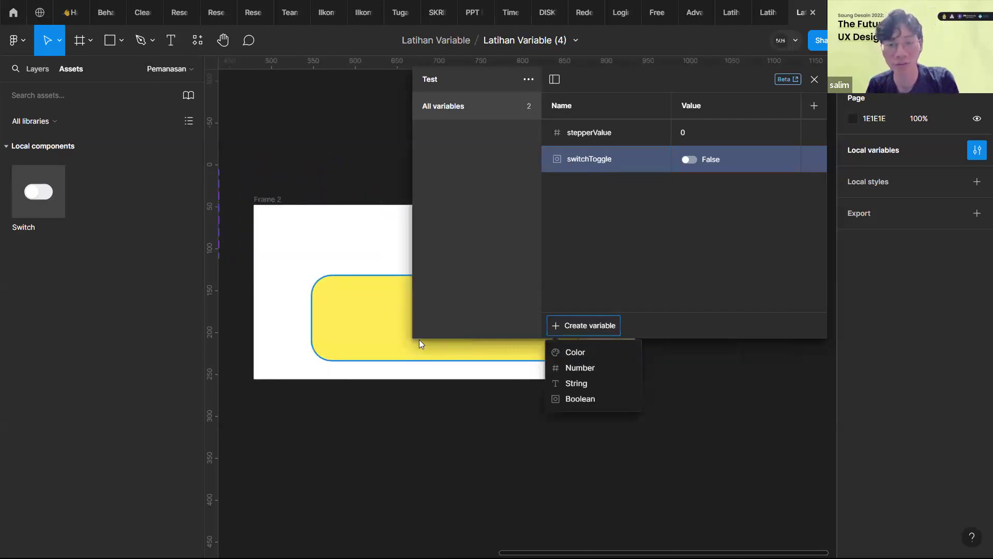
scroll(342, 297, "right", 3)
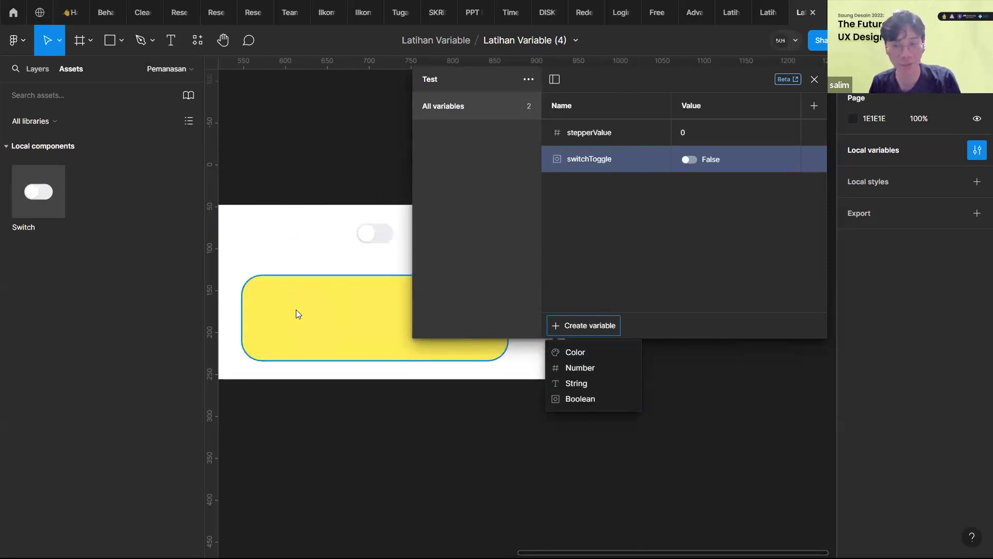
left_click(576, 399)
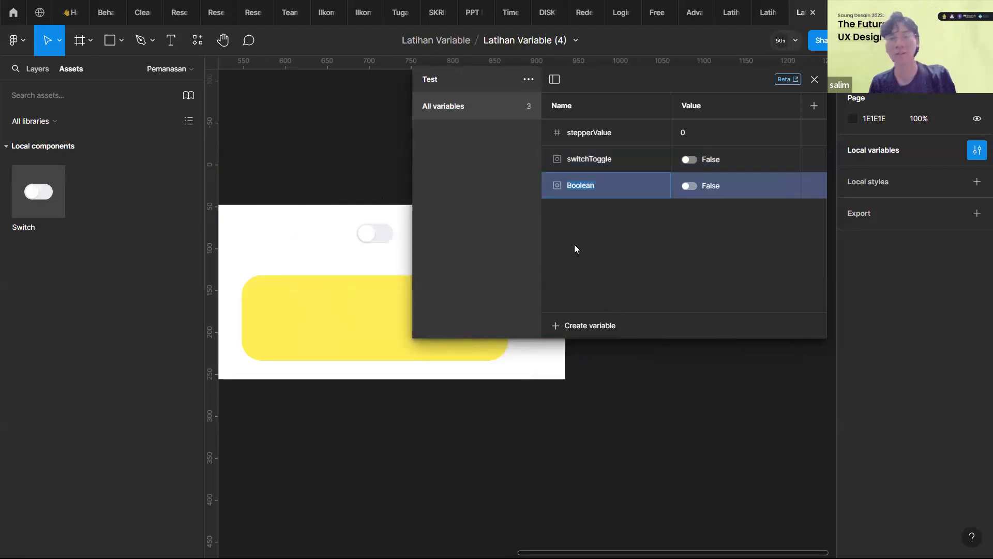
type("isRect")
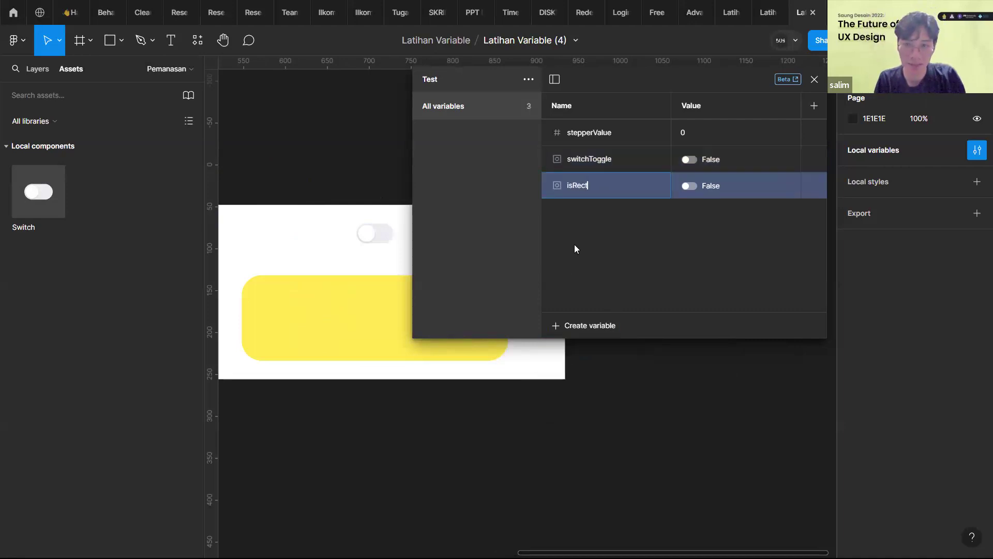
type("Visible")
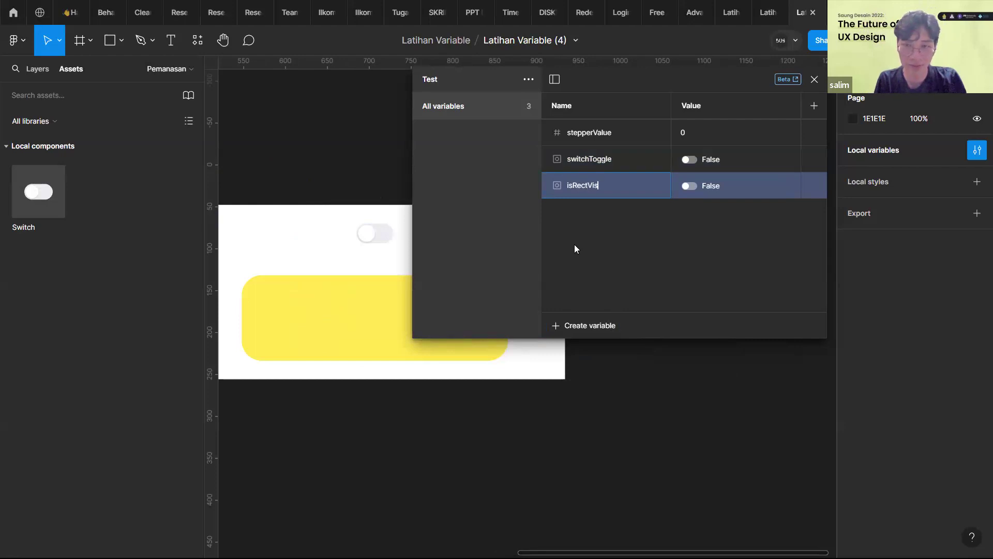
key("Return")
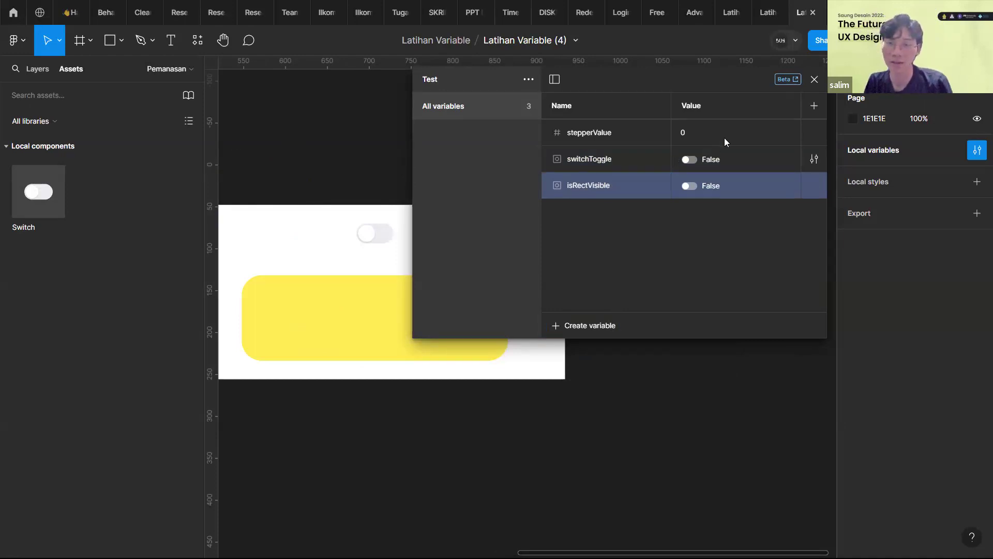
left_click(814, 80)
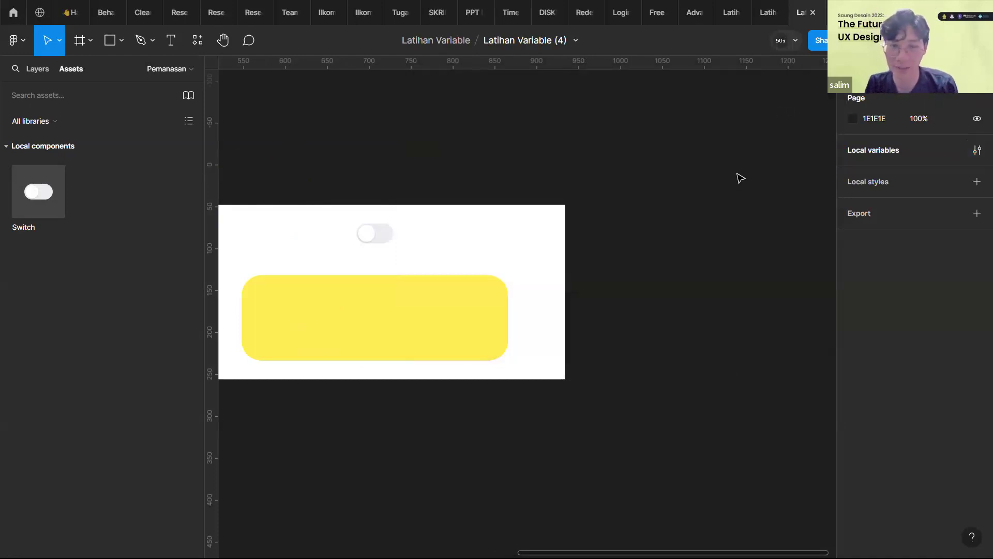
- Prototype the off switch variant to change to State True on click, using Smart animate with Ease out at 300 ms
scroll(738, 177, "left", 5)
scroll(715, 162, "right", 5)
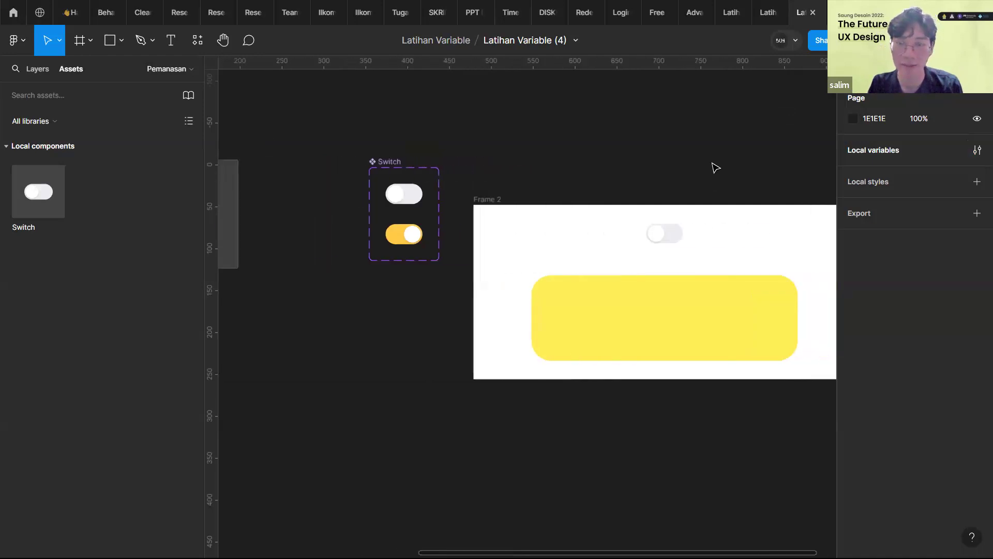
left_click(600, 236)
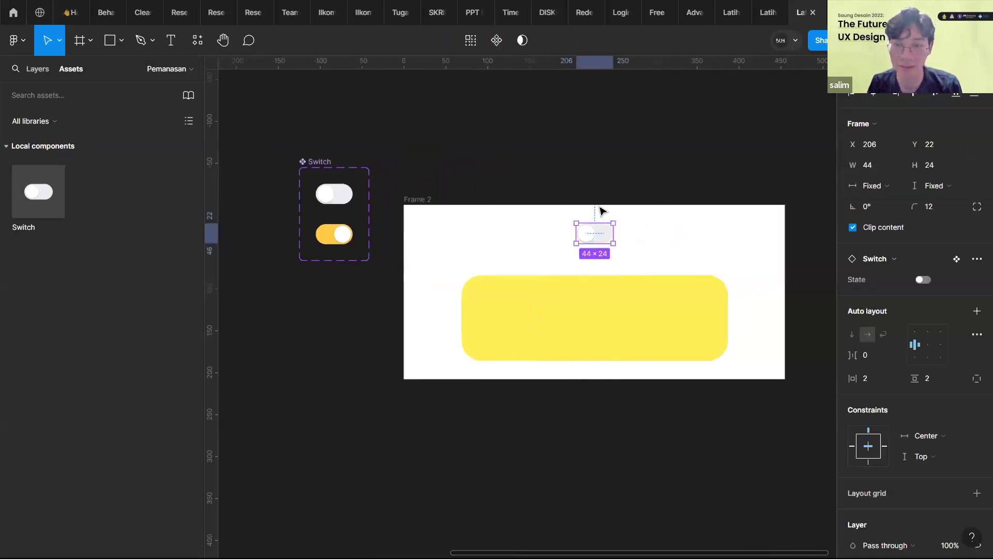
left_click(598, 161)
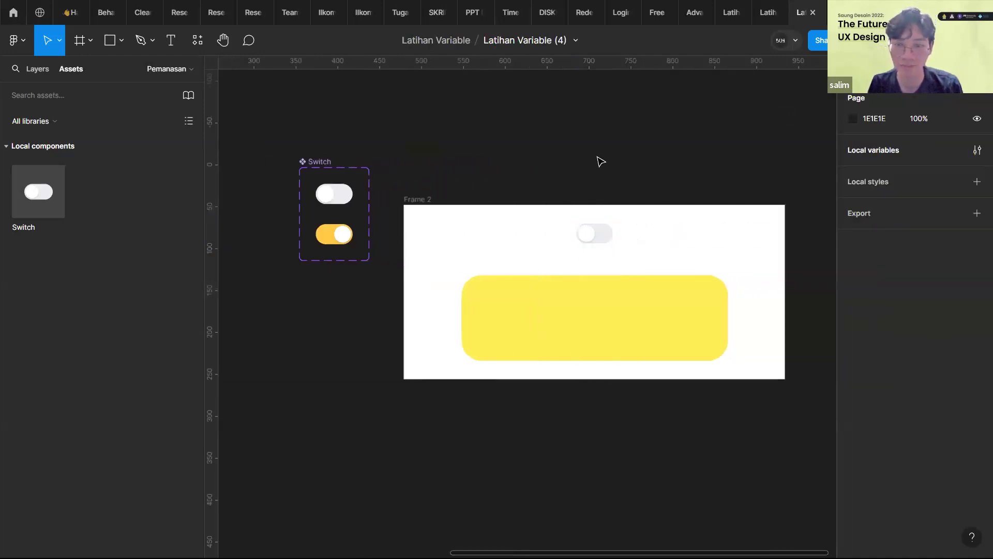
left_click(331, 194)
scroll(311, 158, "up", 5)
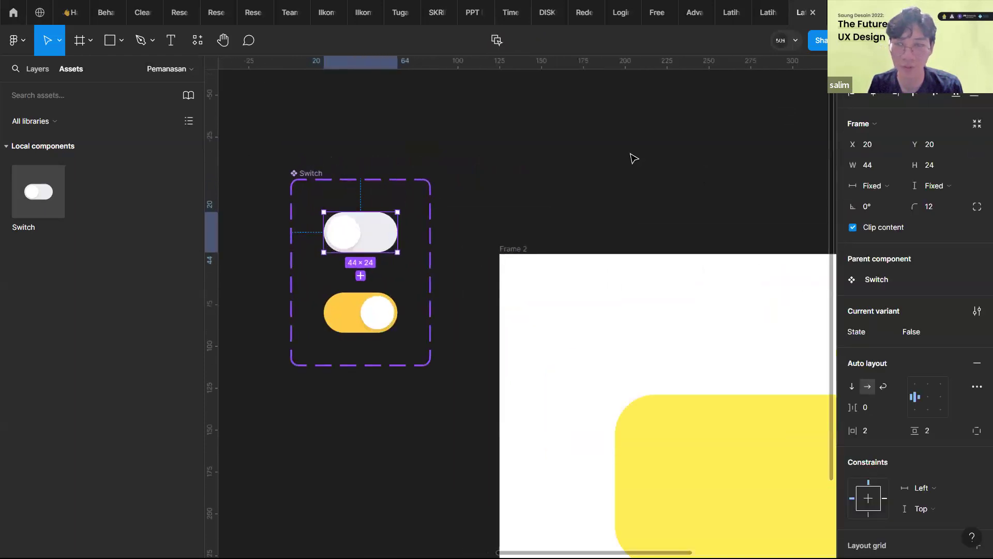
left_click(895, 68)
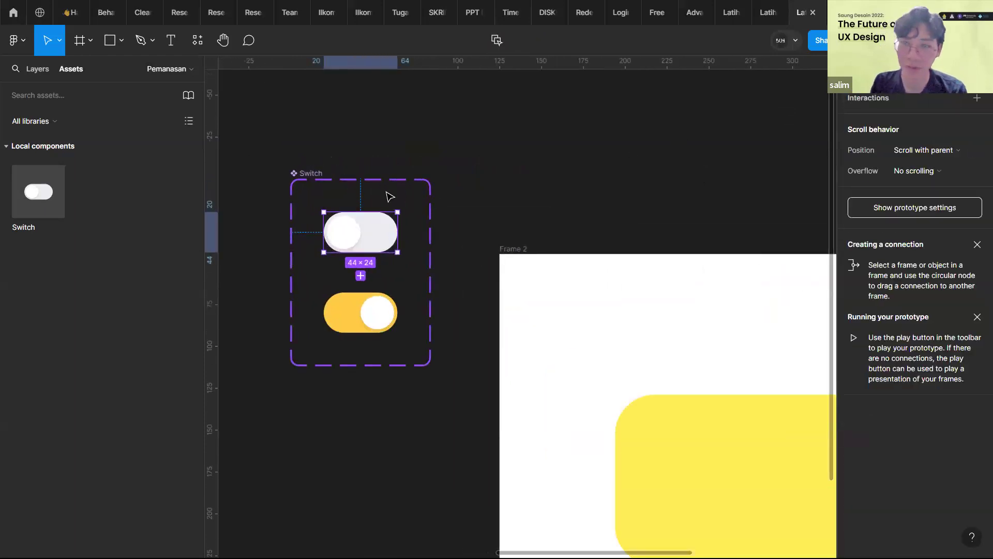
left_click_drag(397, 232, 353, 294)
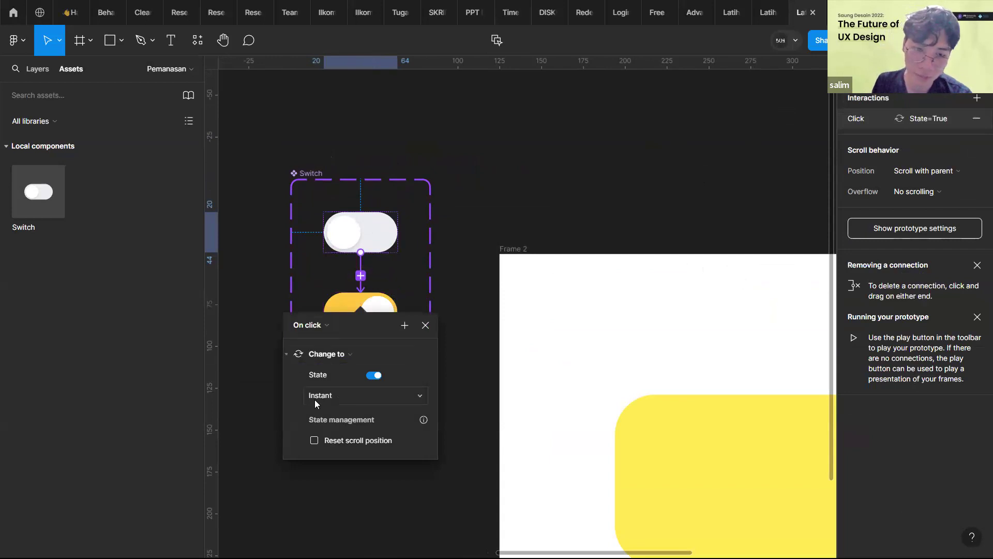
left_click(334, 397)
left_click(339, 425)
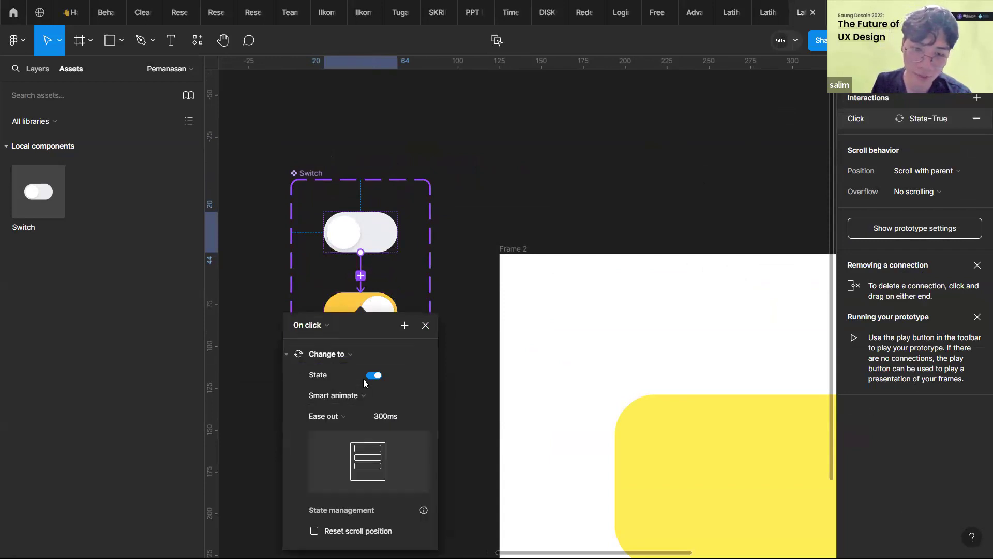
left_click(425, 326)
- Prototype the on switch variant to change back to State False on click, with Smart animate, Ease out and 300 ms
left_click(363, 313)
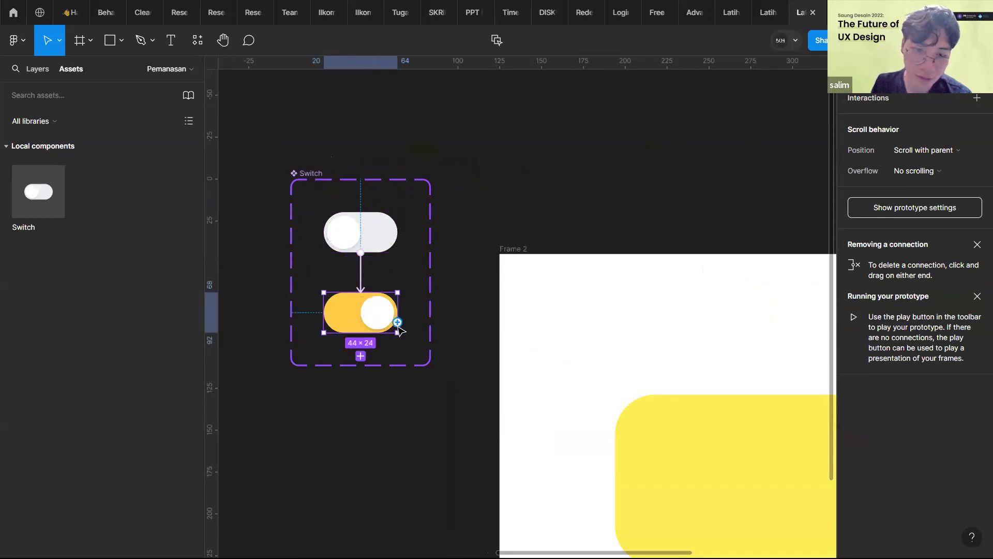
left_click_drag(397, 322, 381, 243)
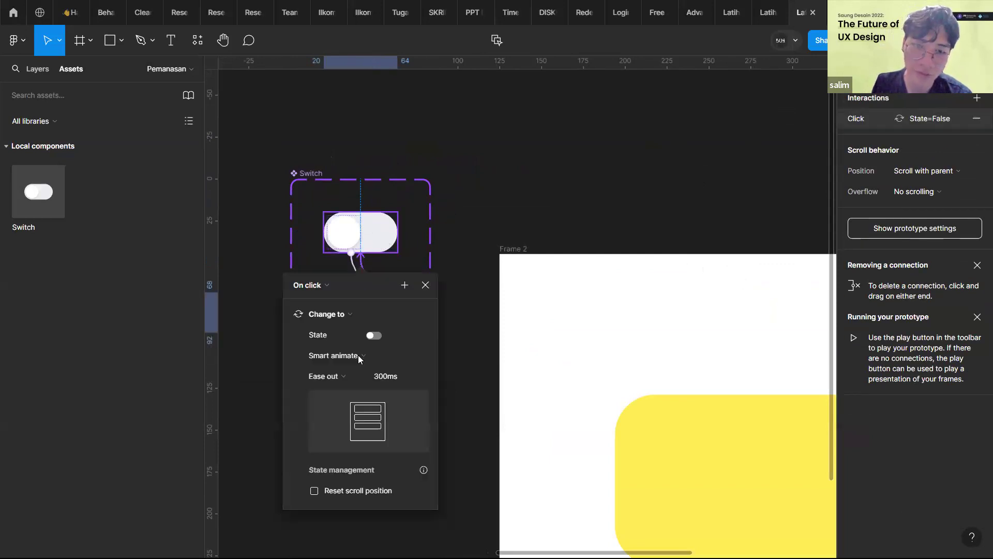
left_click(434, 280)
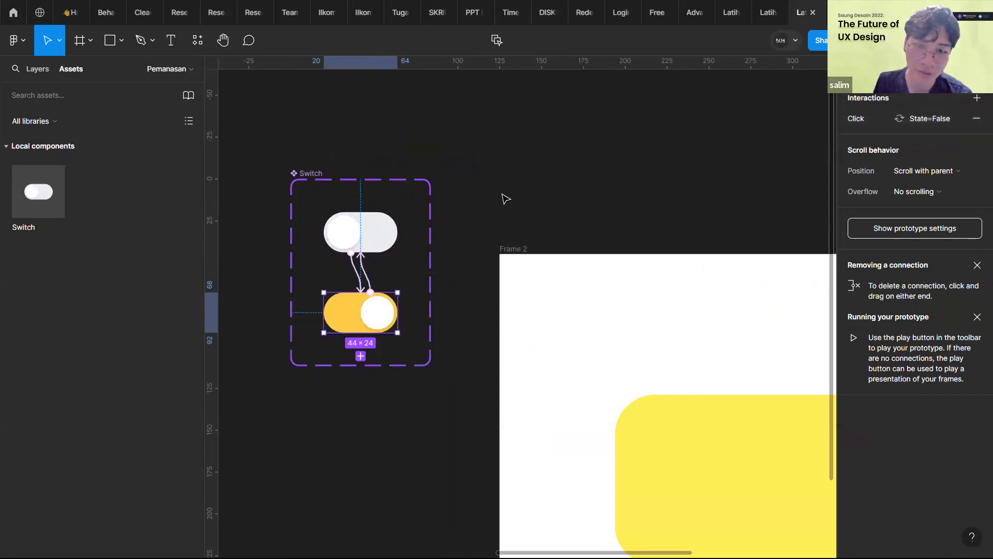
left_click(458, 367)
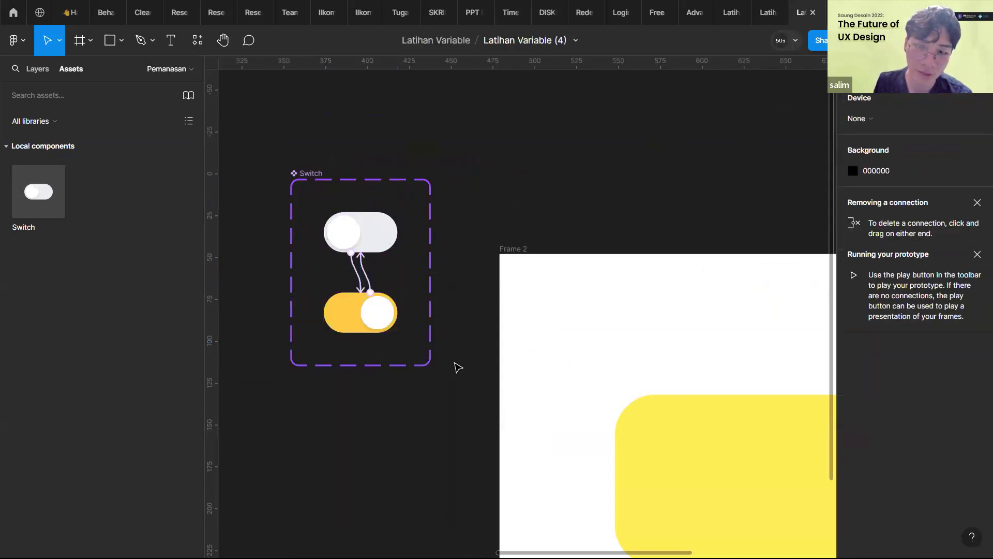
- Add a Set variable action to the off variant's click interaction that sets isRectVisible to True
left_click(376, 247)
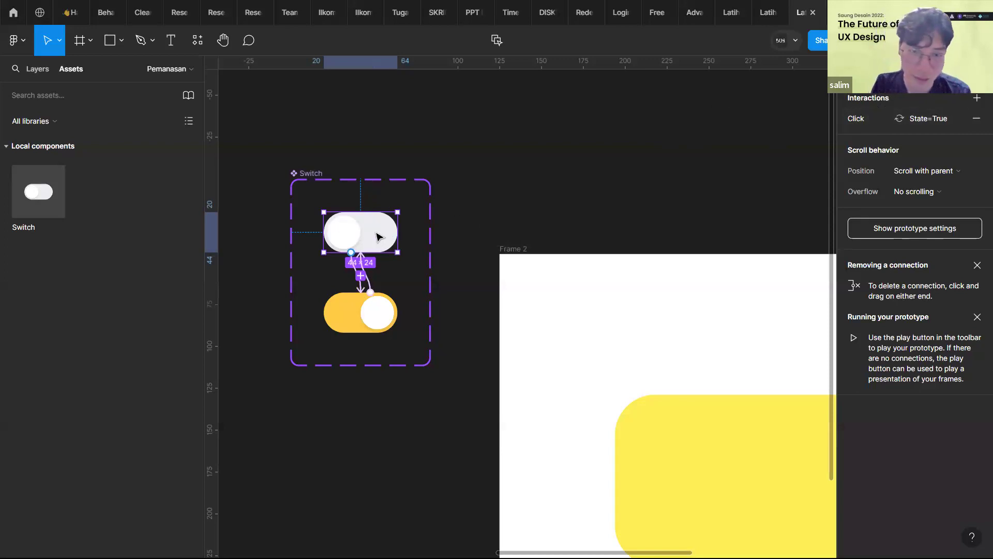
scroll(676, 401, "down", 1)
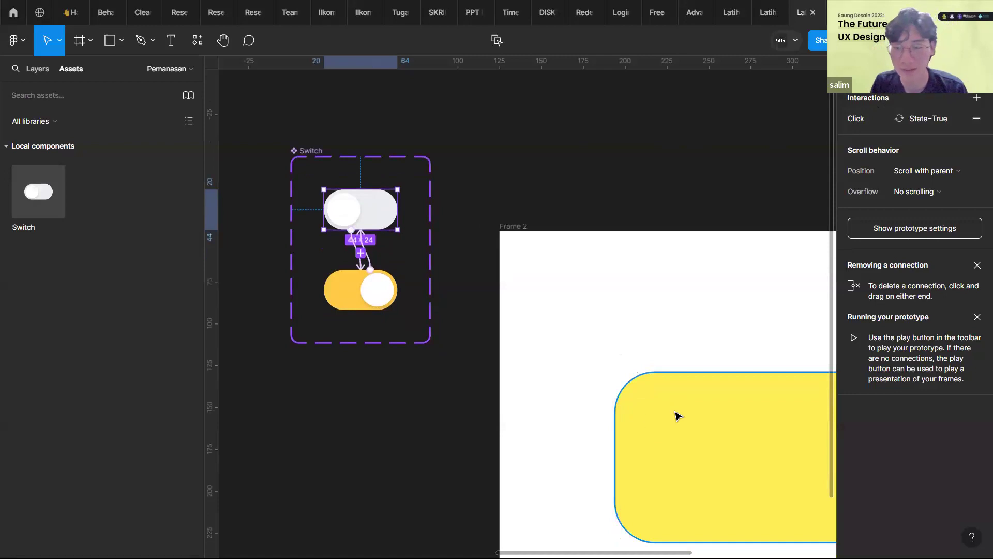
scroll(610, 406, "down", 3)
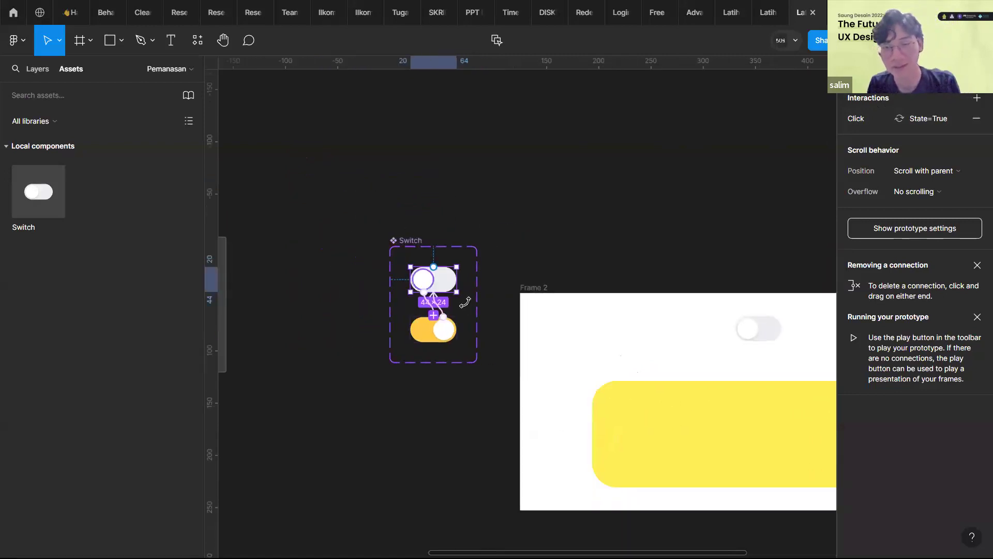
scroll(457, 255, "up", 2)
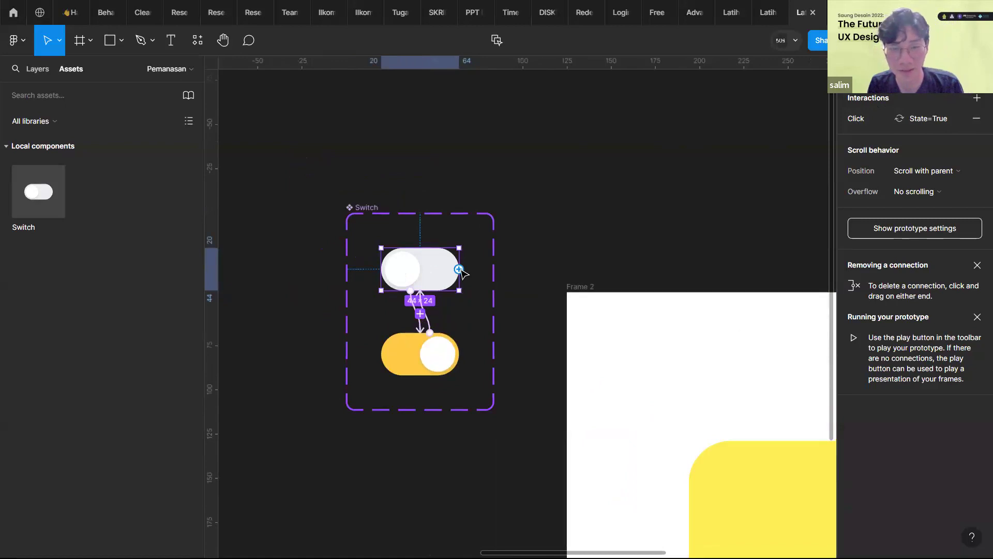
left_click(875, 120)
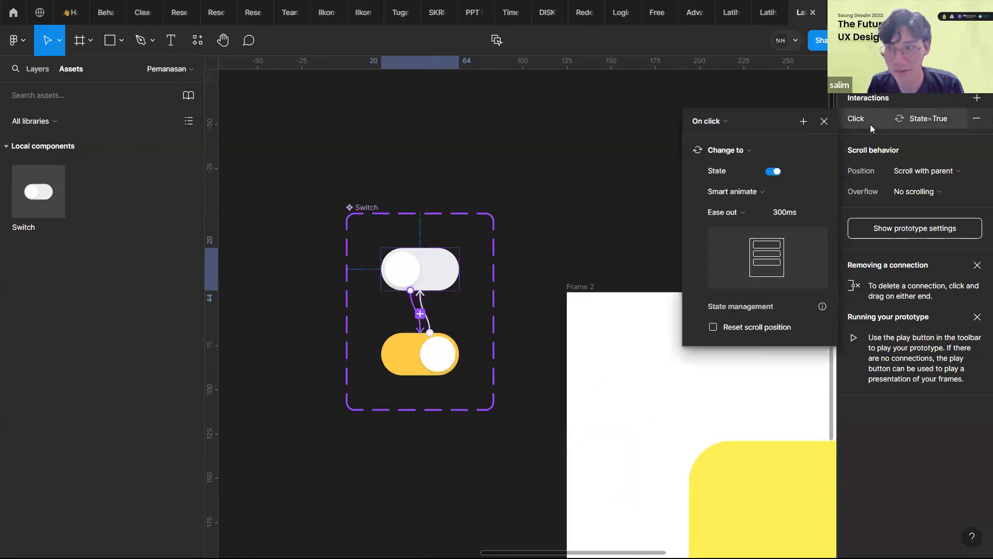
left_click(803, 122)
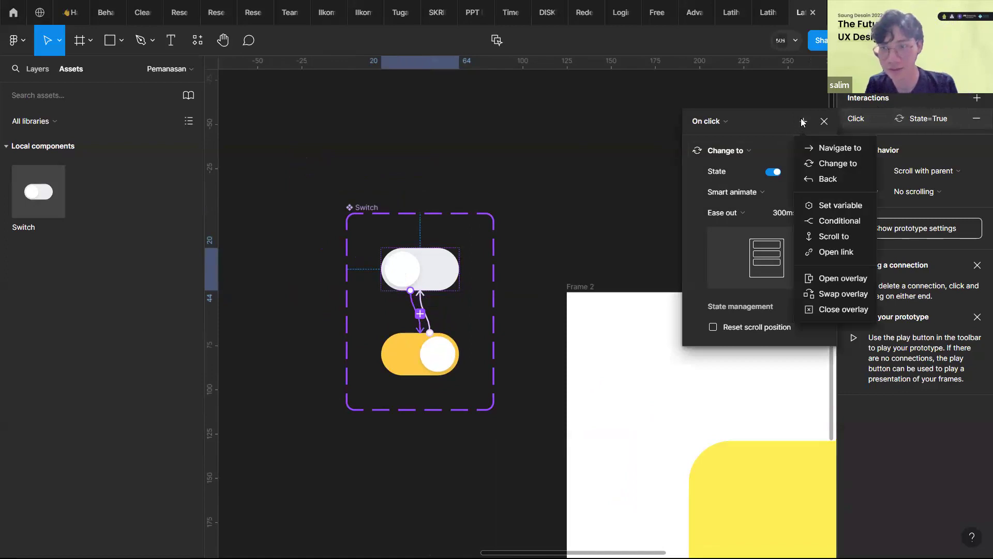
left_click(815, 205)
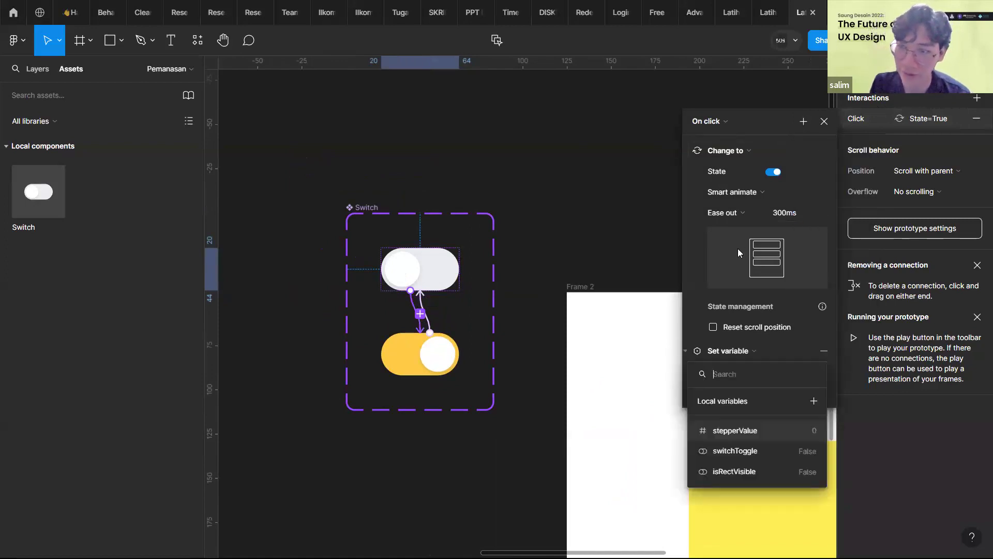
left_click(725, 471)
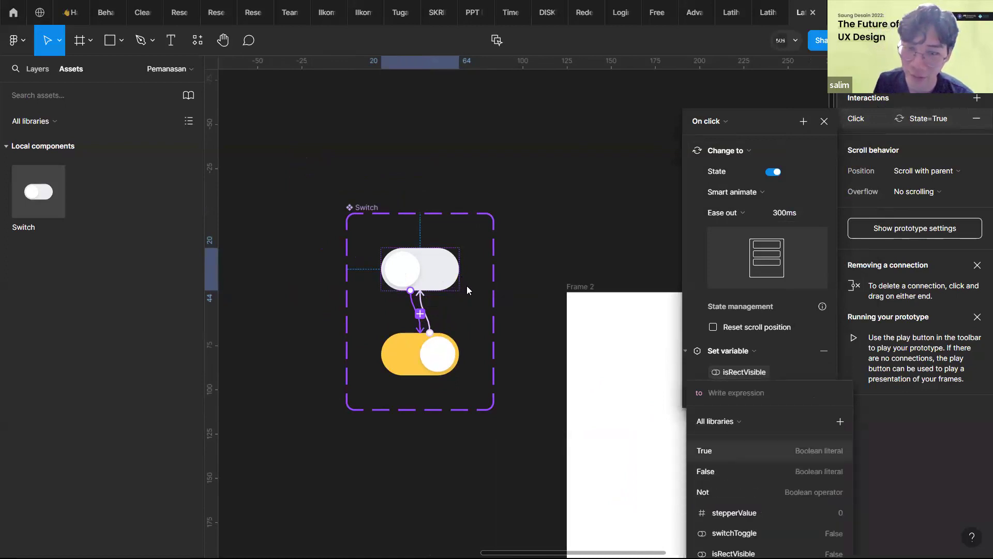
left_click(719, 451)
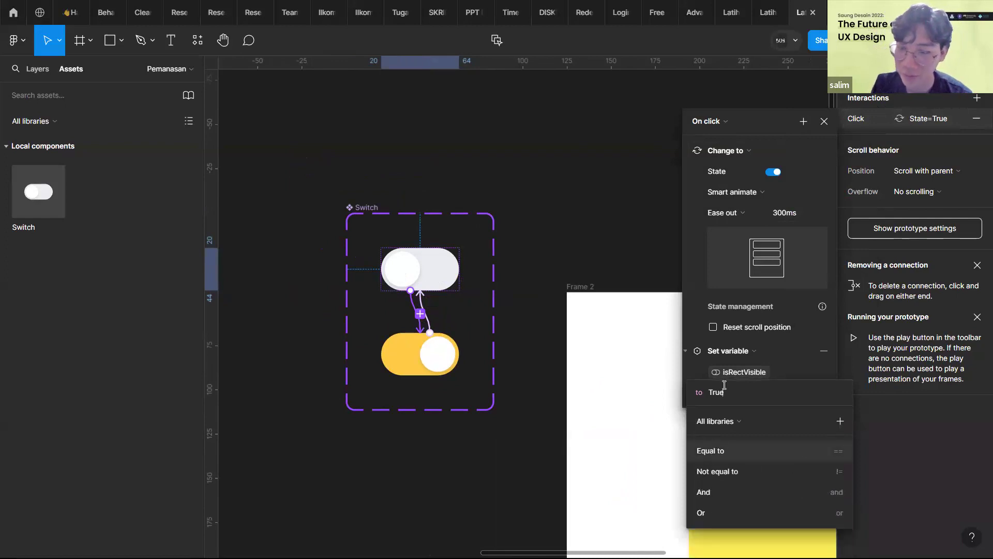
left_click(691, 321)
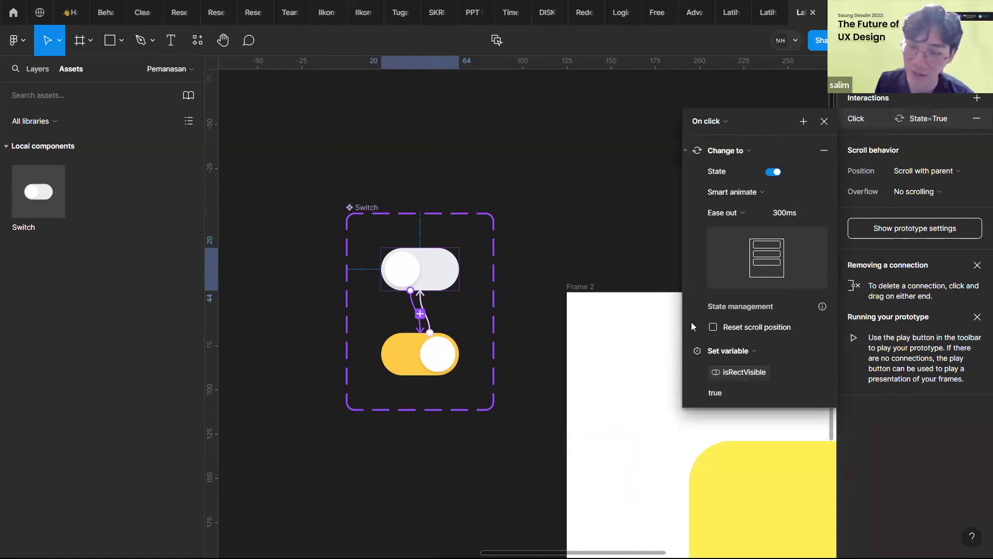
left_click(824, 121)
- Add a Set variable action to the on variant's click interaction that sets isRectVisible to False
left_click(437, 350)
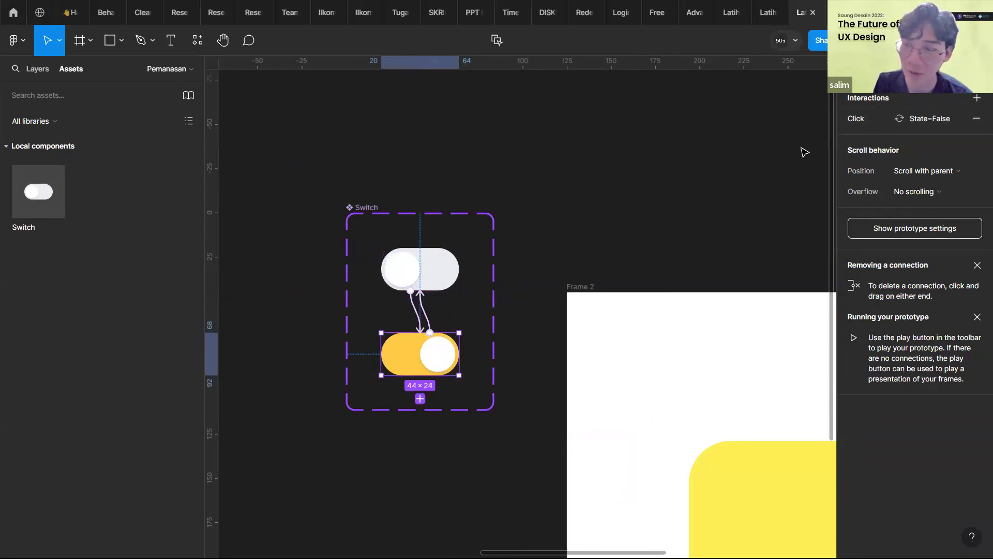
left_click(892, 124)
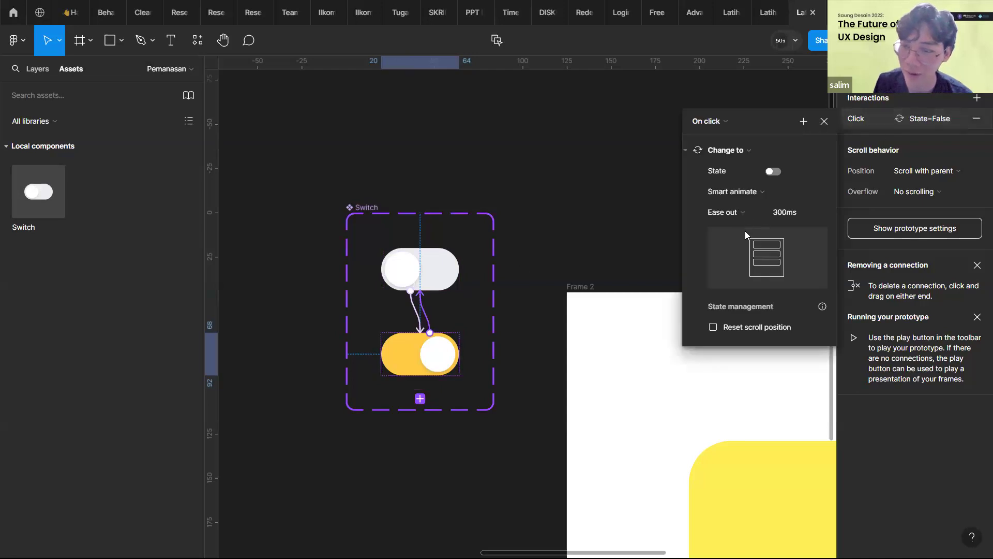
left_click(802, 127)
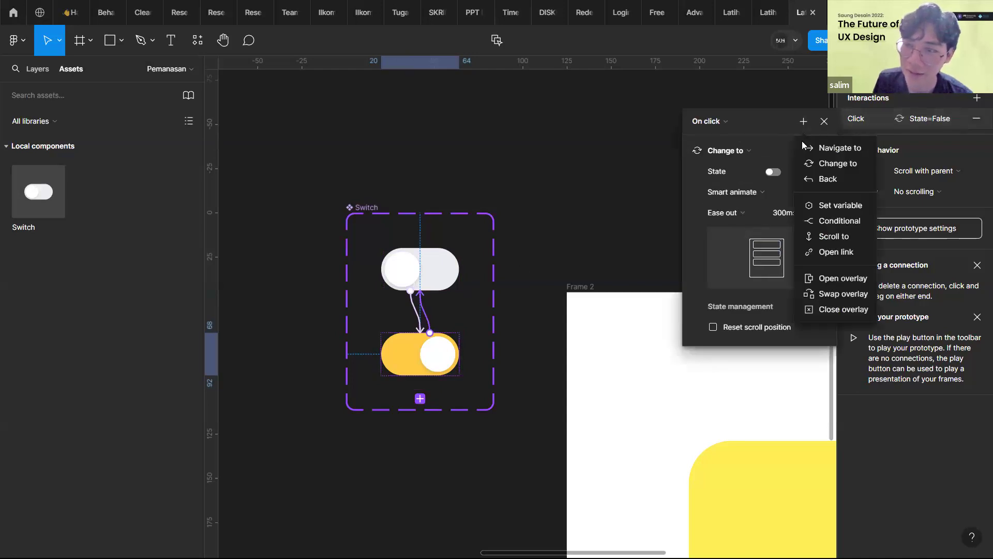
left_click(820, 201)
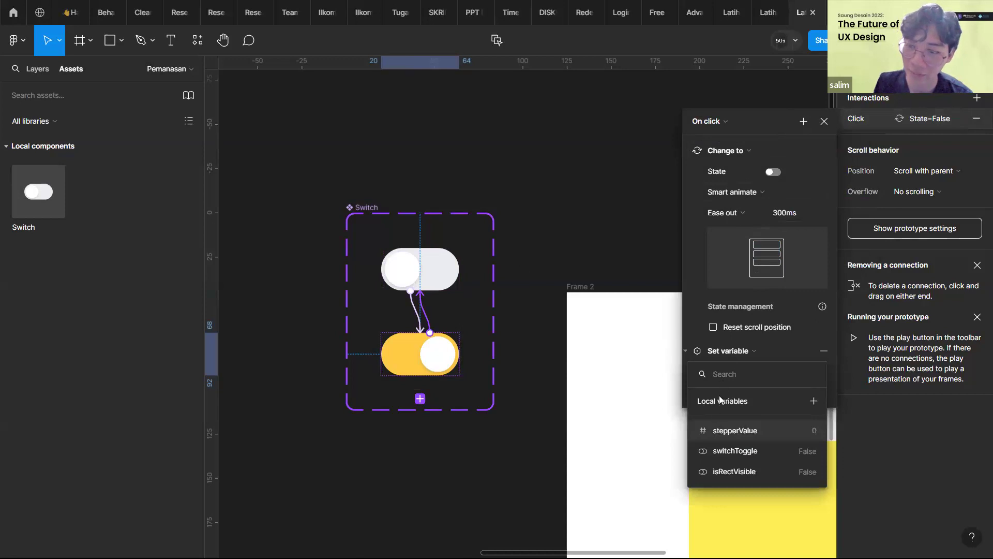
left_click(731, 471)
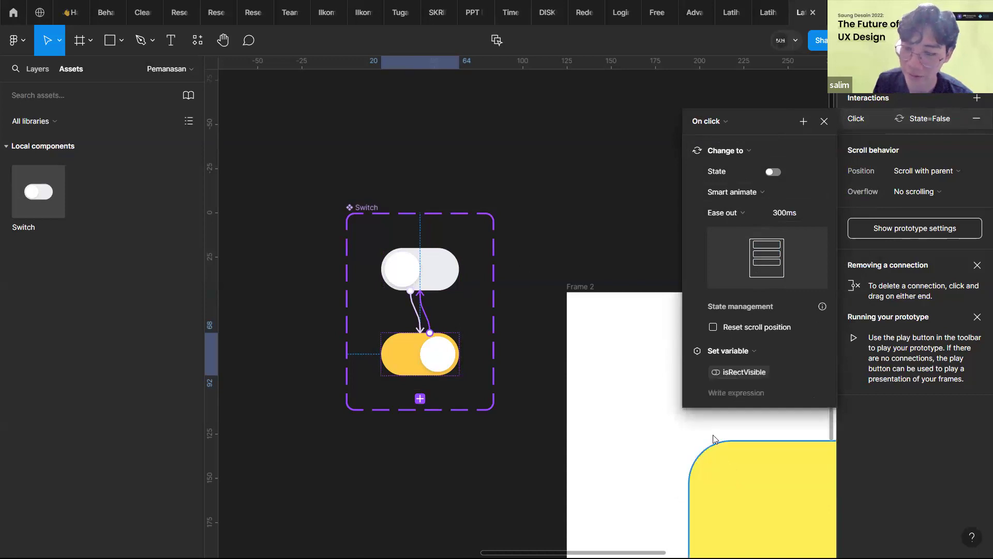
left_click(706, 470)
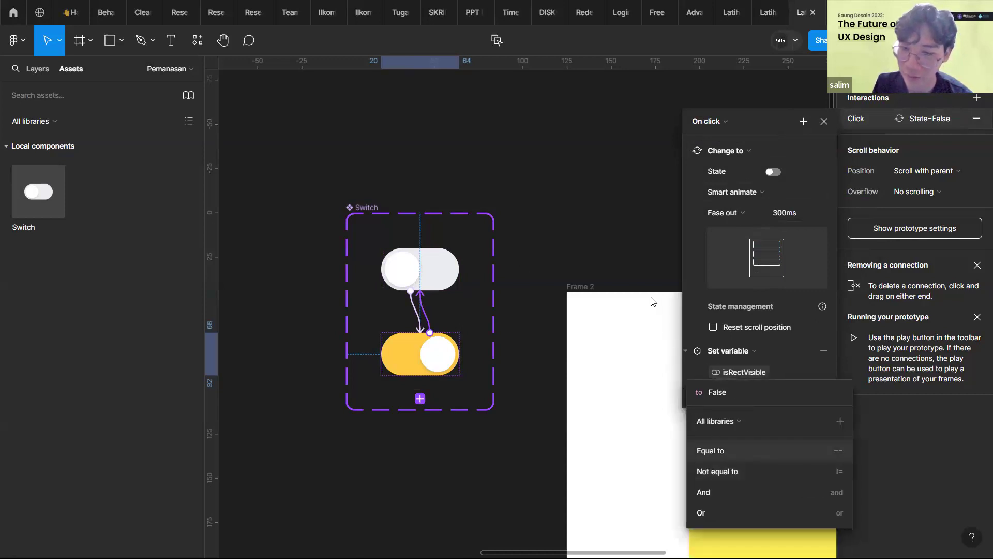
left_click(695, 287)
left_click(824, 121)
left_click(694, 118)
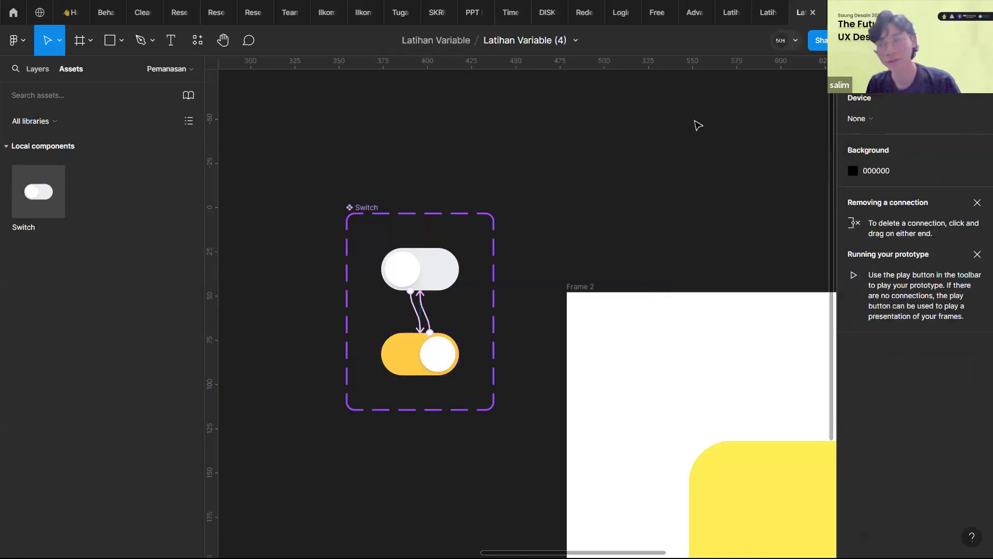
- Bind the State property of the switch instance in Frame 2 to the switchToggle variable
scroll(671, 203, "down", 3)
scroll(680, 212, "right", 5)
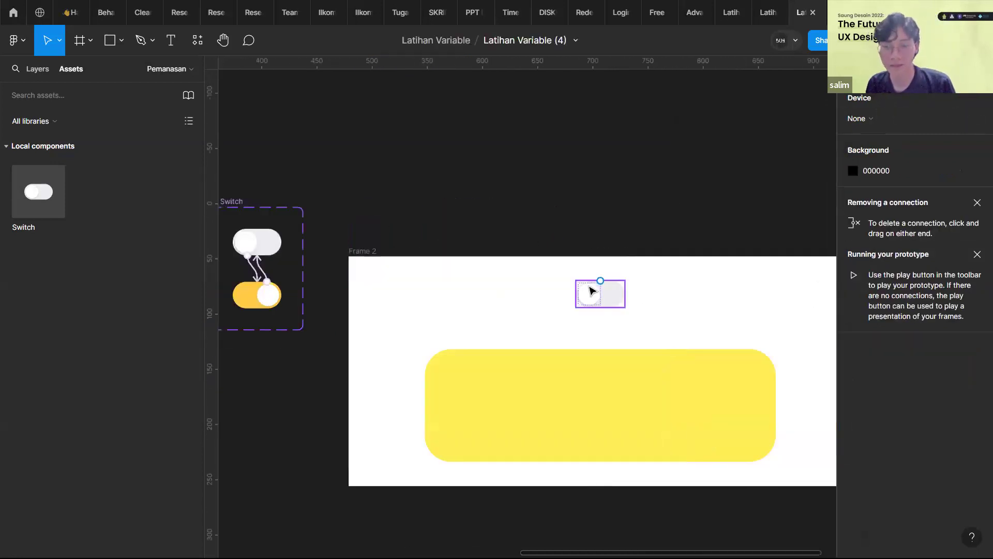
left_click(859, 69)
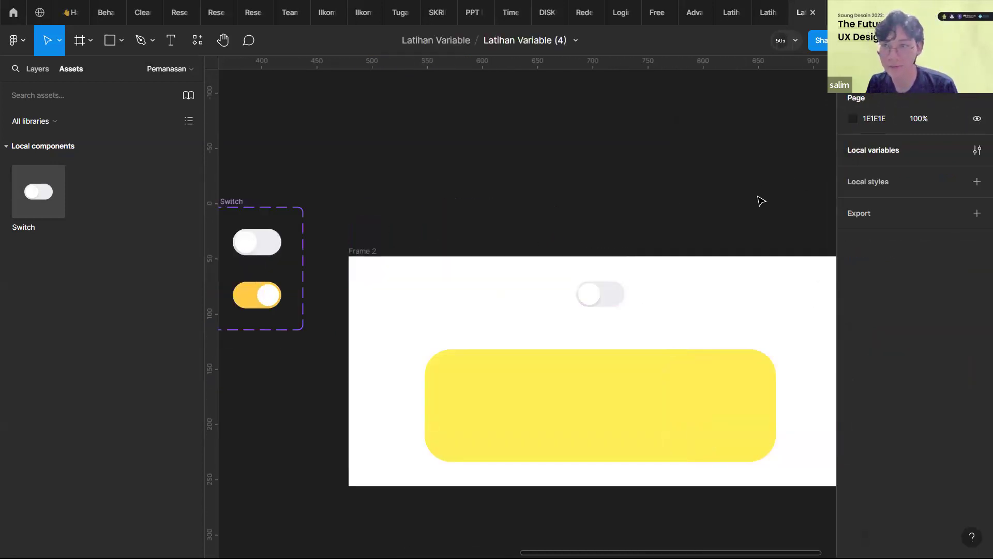
left_click(611, 300)
scroll(687, 194, "down", 2)
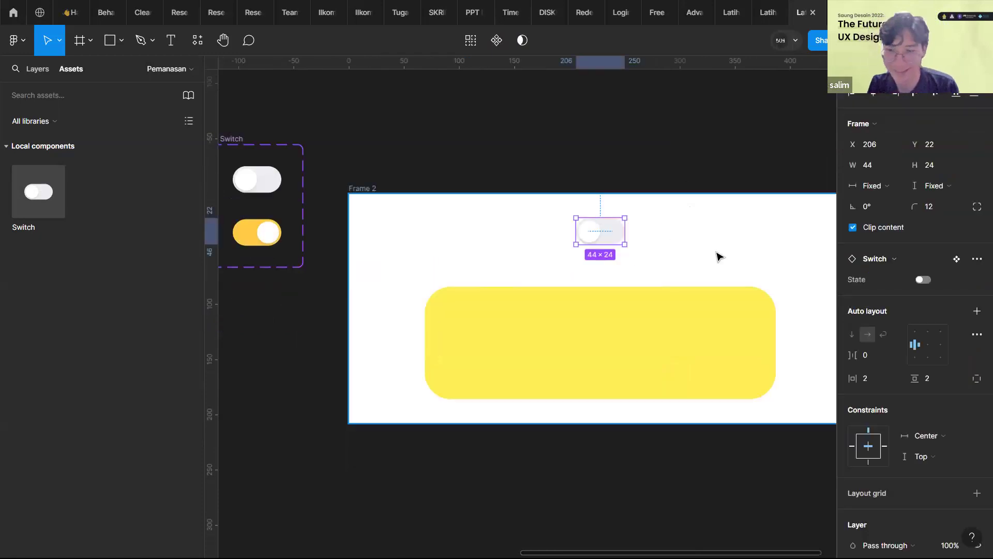
scroll(910, 302, "down", 3)
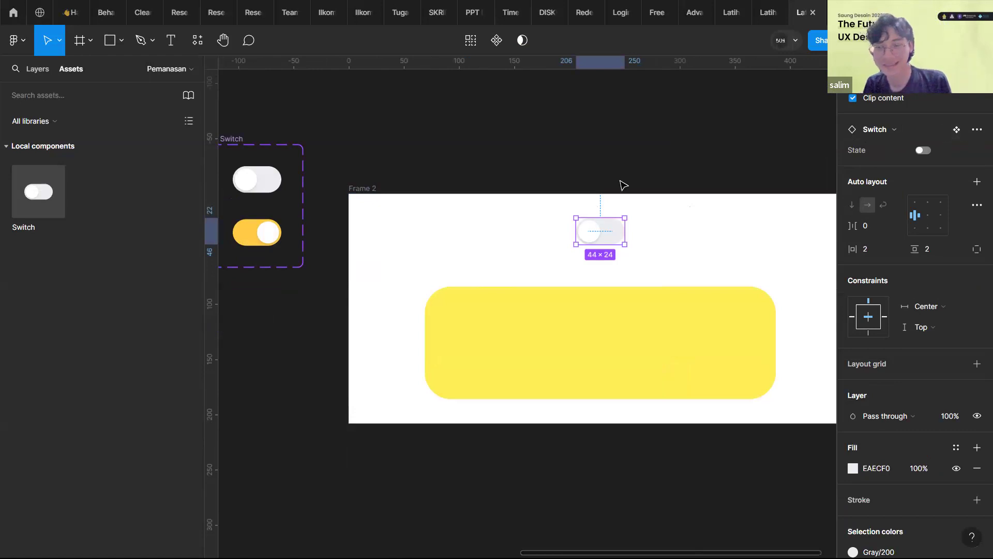
scroll(942, 217, "up", 3)
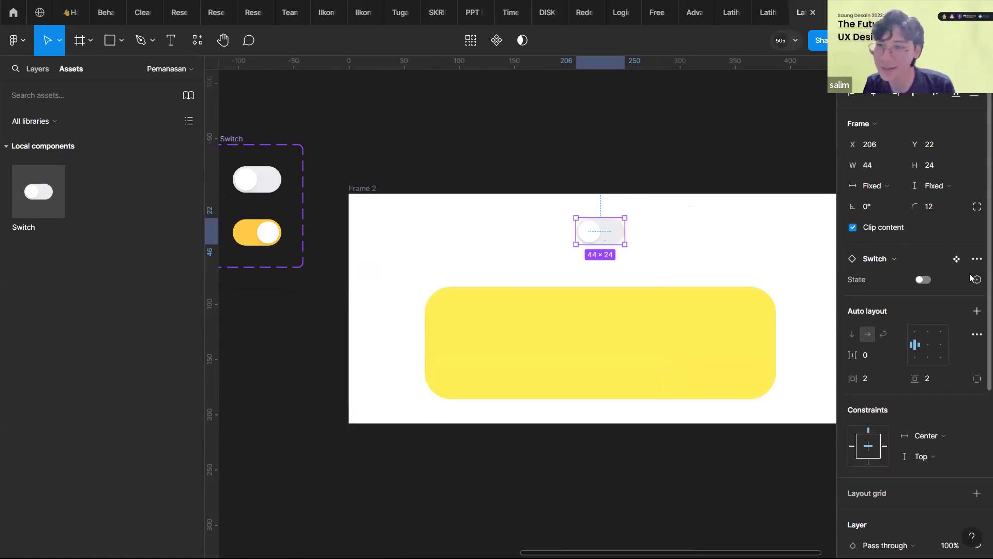
left_click(976, 280)
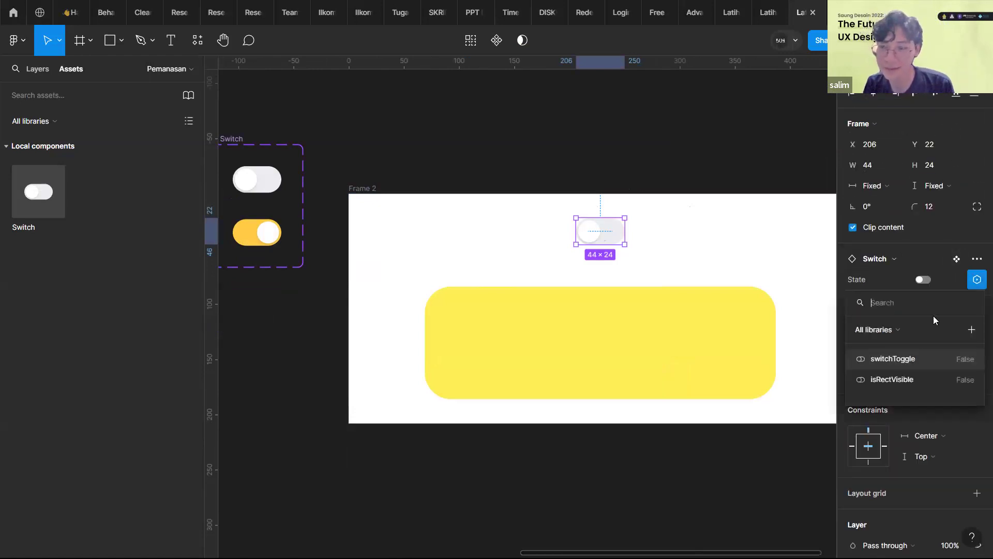
left_click(907, 362)
- Bind the yellow rectangle's layer visibility in Frame 2 to the isRectVisible variable
left_click(732, 341)
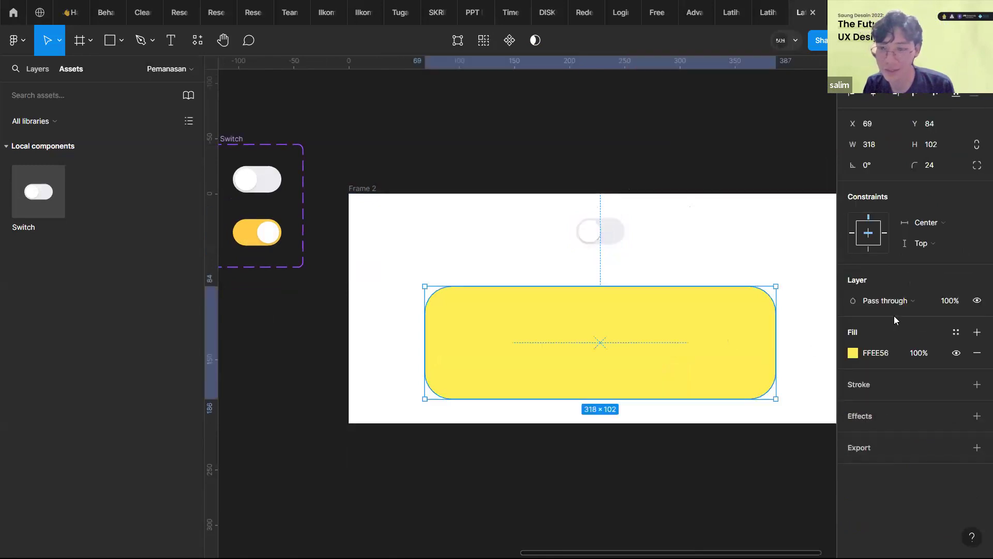
left_click(977, 301)
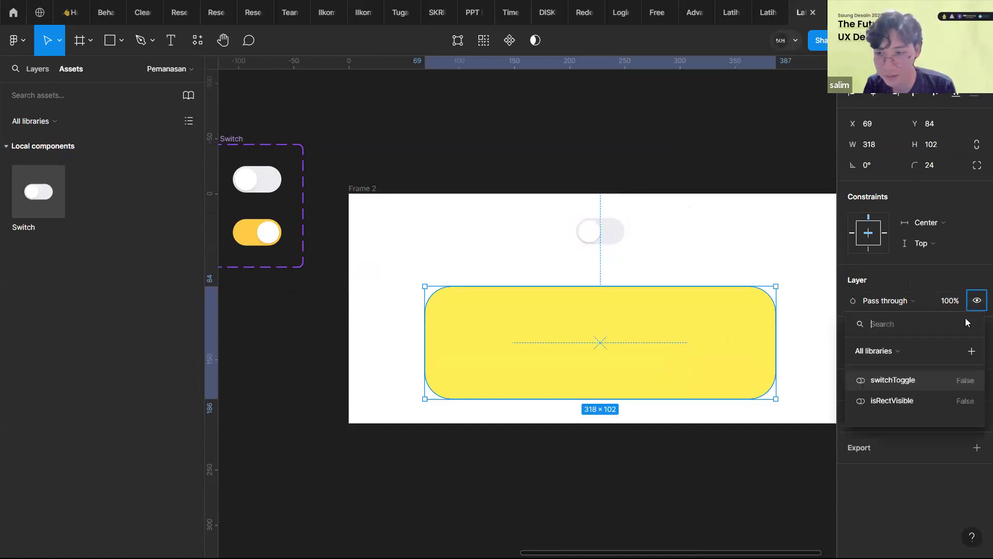
left_click(910, 401)
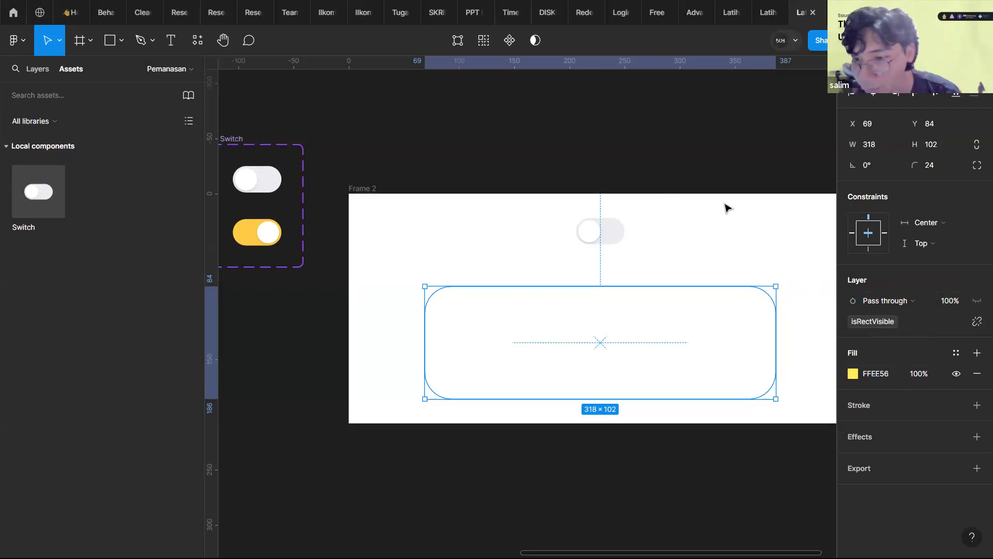
left_click(708, 184)
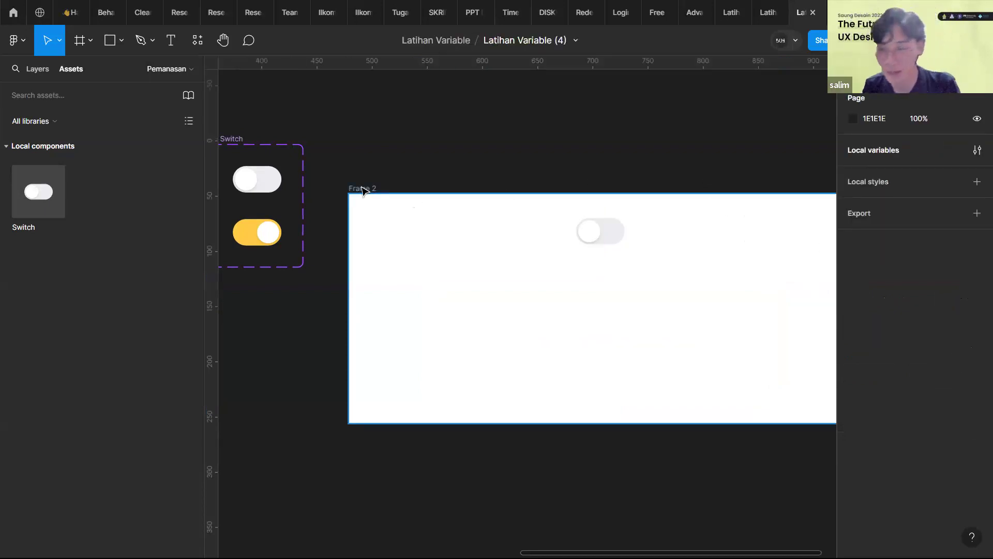
- Preview Frame 2 as a prototype, toggle the switch on and off repeatedly to test the rectangle's visibility, and close the preview
scroll(363, 190, "down", 1)
scroll(361, 190, "left", 2)
scroll(393, 166, "right", 2)
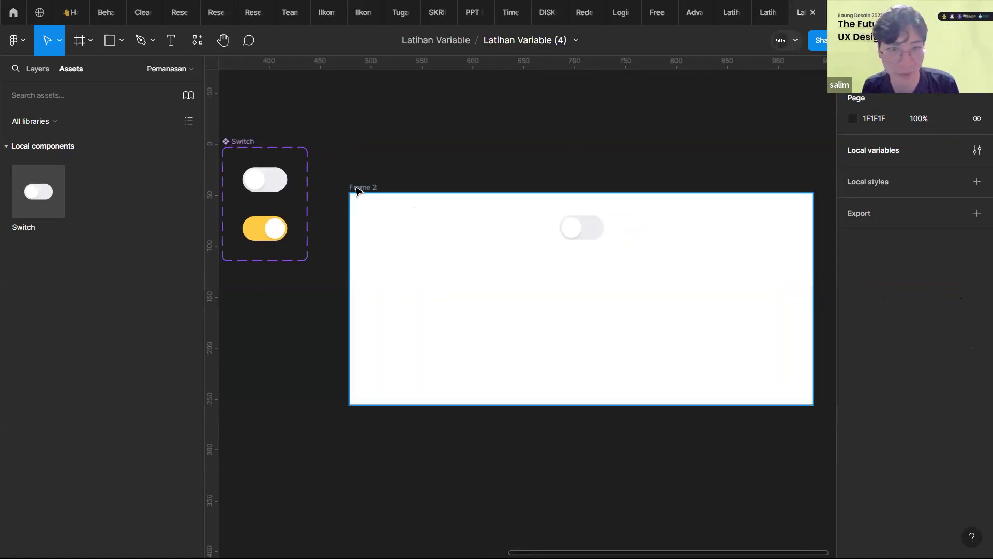
left_click(357, 189)
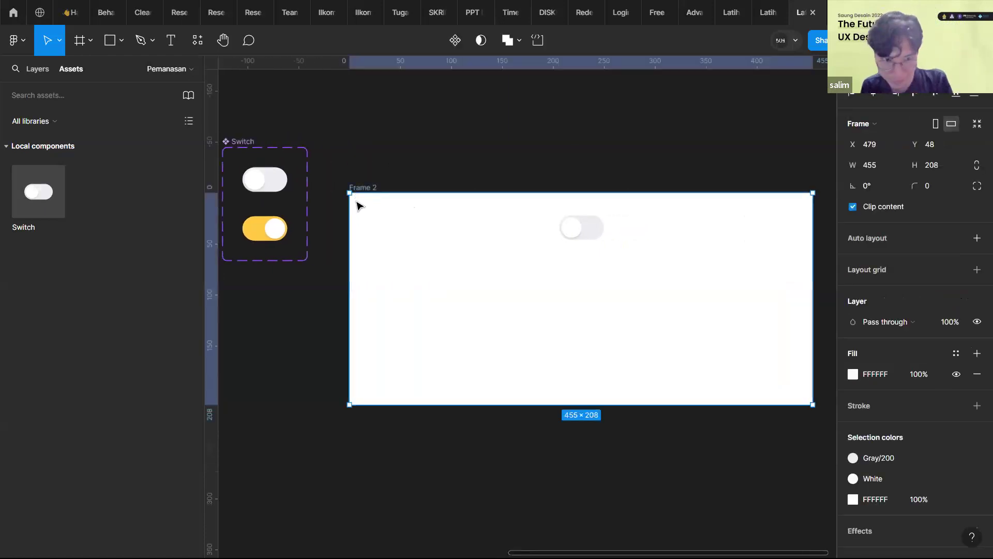
key("shift+space")
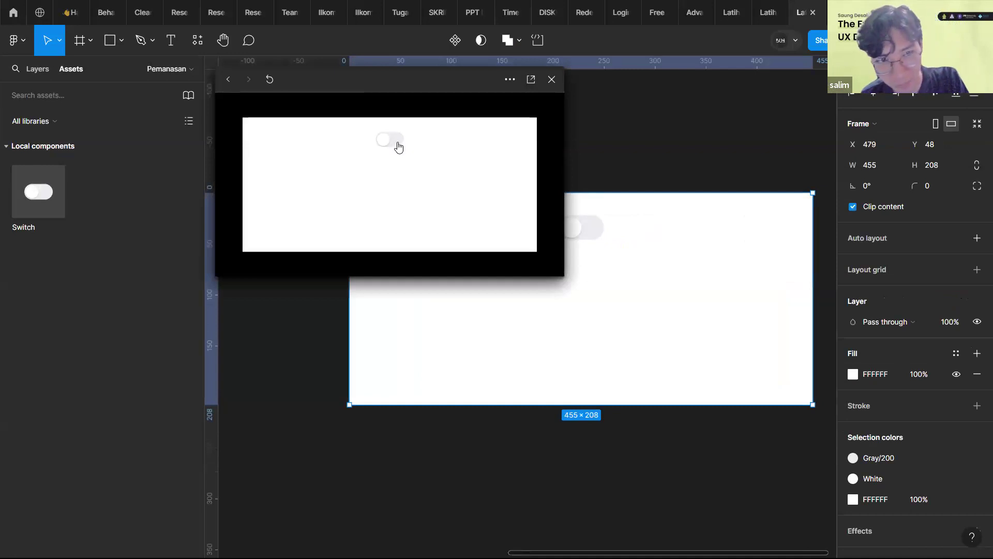
left_click(398, 148)
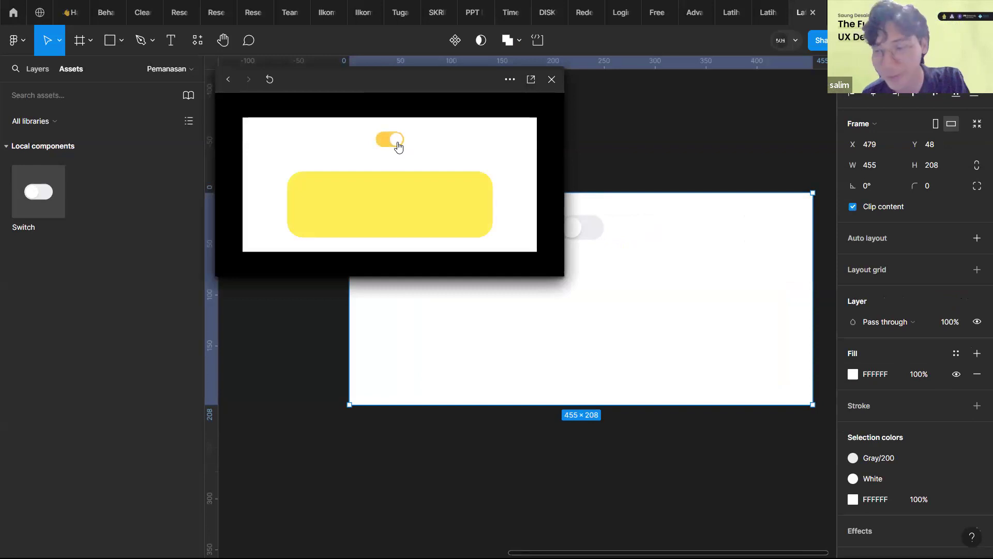
left_click(398, 148)
left_click(398, 148)
left_click(398, 148)
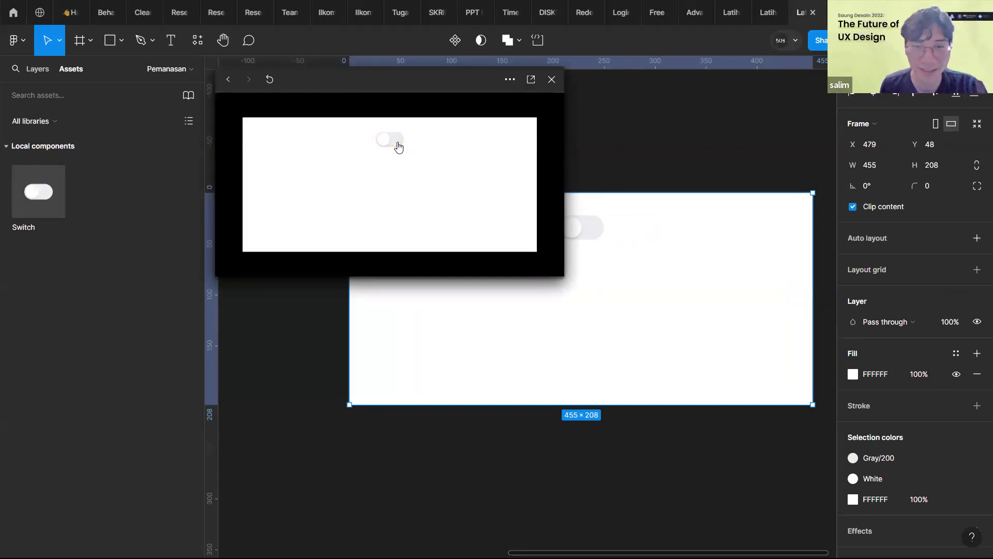
left_click(398, 148)
left_click(386, 149)
left_click(394, 150)
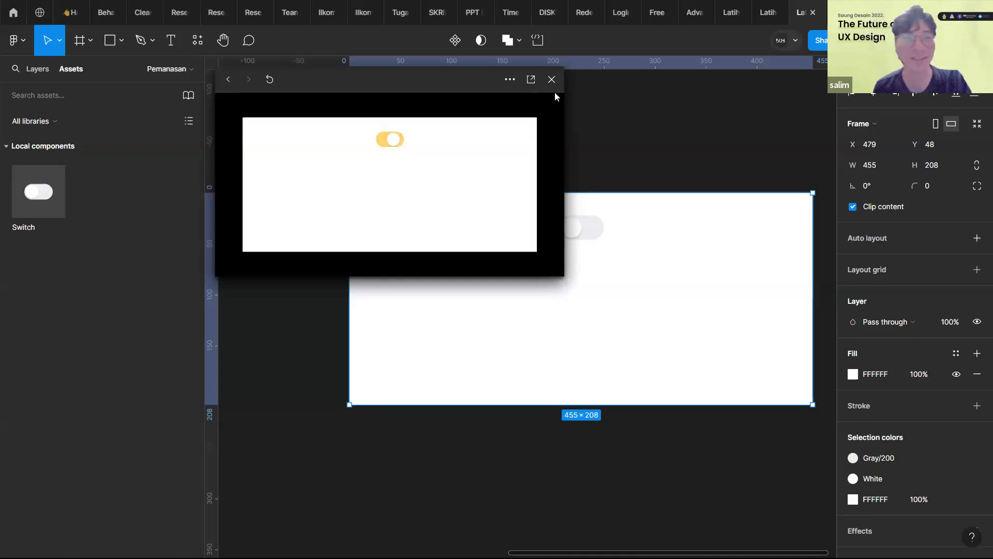
left_click(551, 79)
left_click(464, 184)
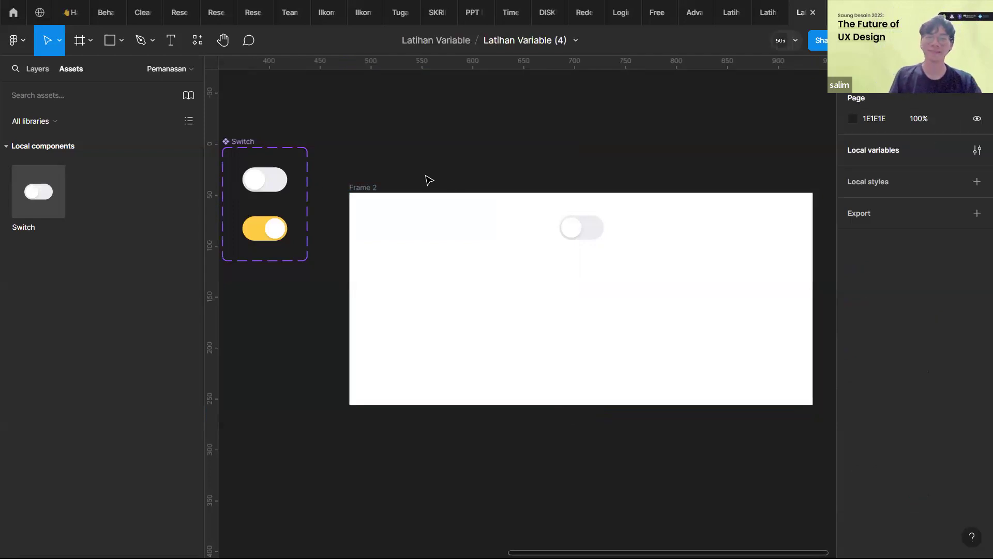
- Show the file's page list and open the Cart Page
scroll(427, 180, "down", 2)
scroll(429, 183, "left", 5)
scroll(438, 202, "down", 1)
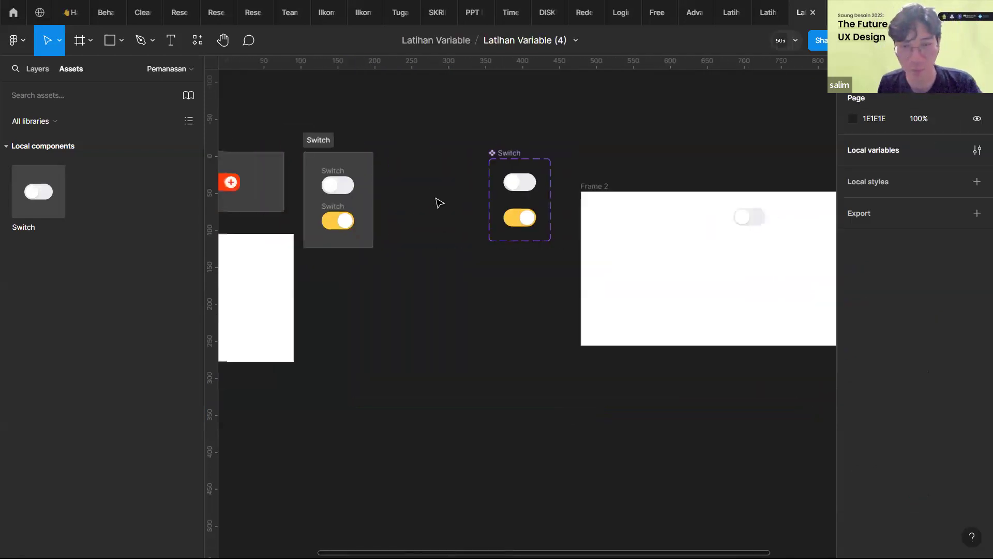
scroll(440, 203, "down", 2)
scroll(485, 173, "up", 4)
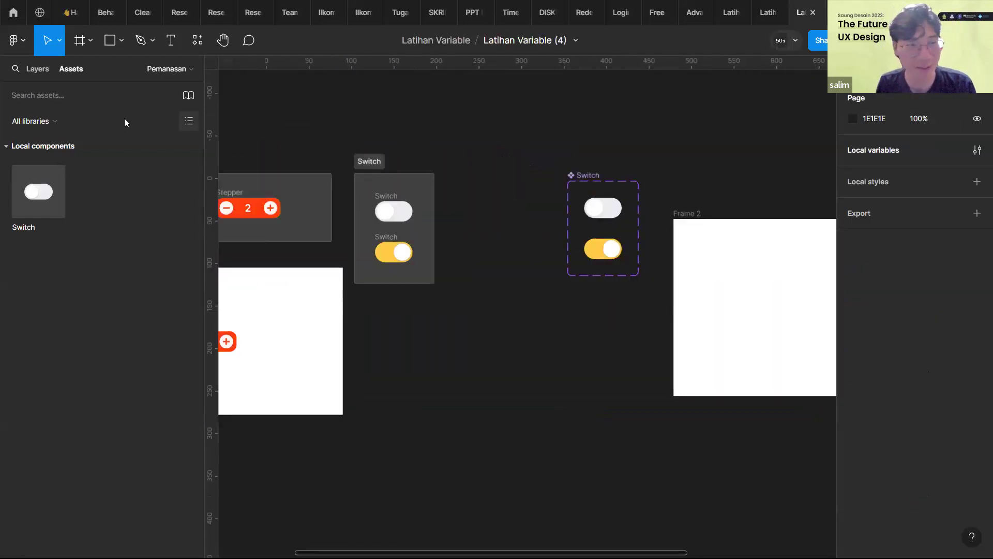
left_click(40, 73)
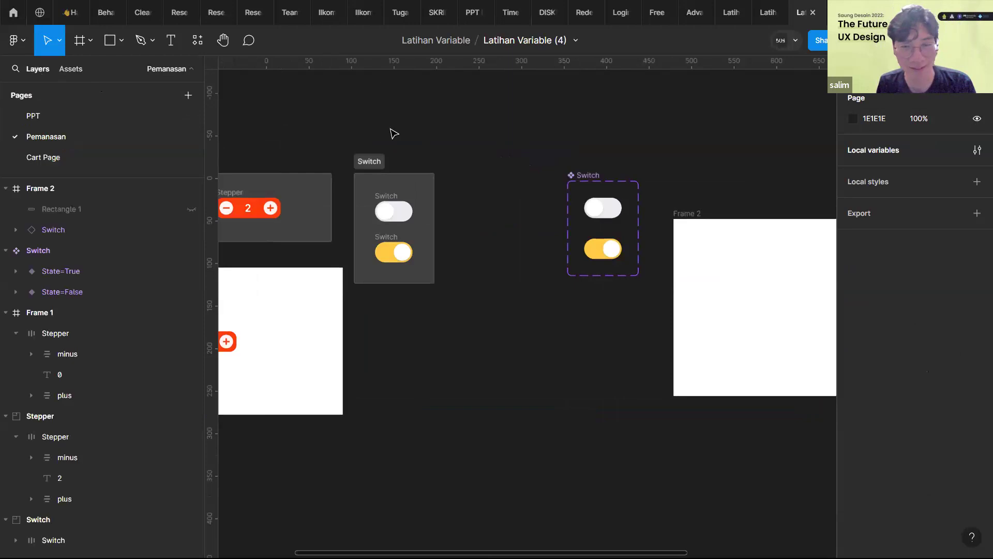
left_click(123, 155)
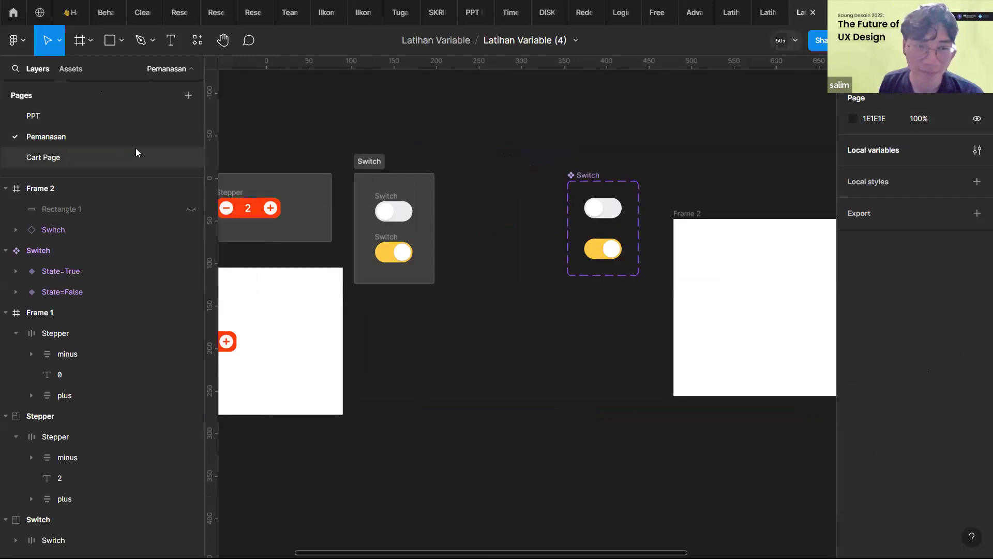